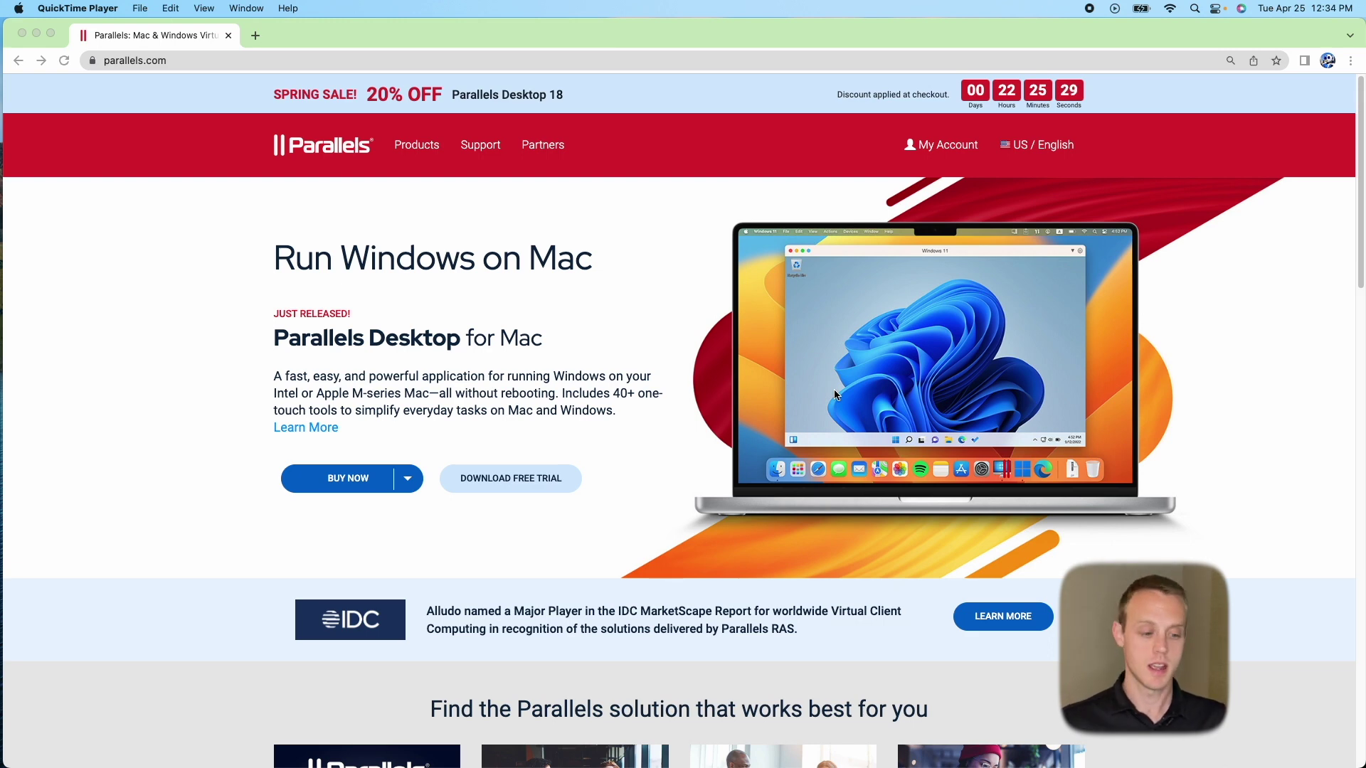
- Download the Parallels Desktop free trial .dmg installer from the trial page and open it
{"action": "left_click", "coordinate": [490, 486]}
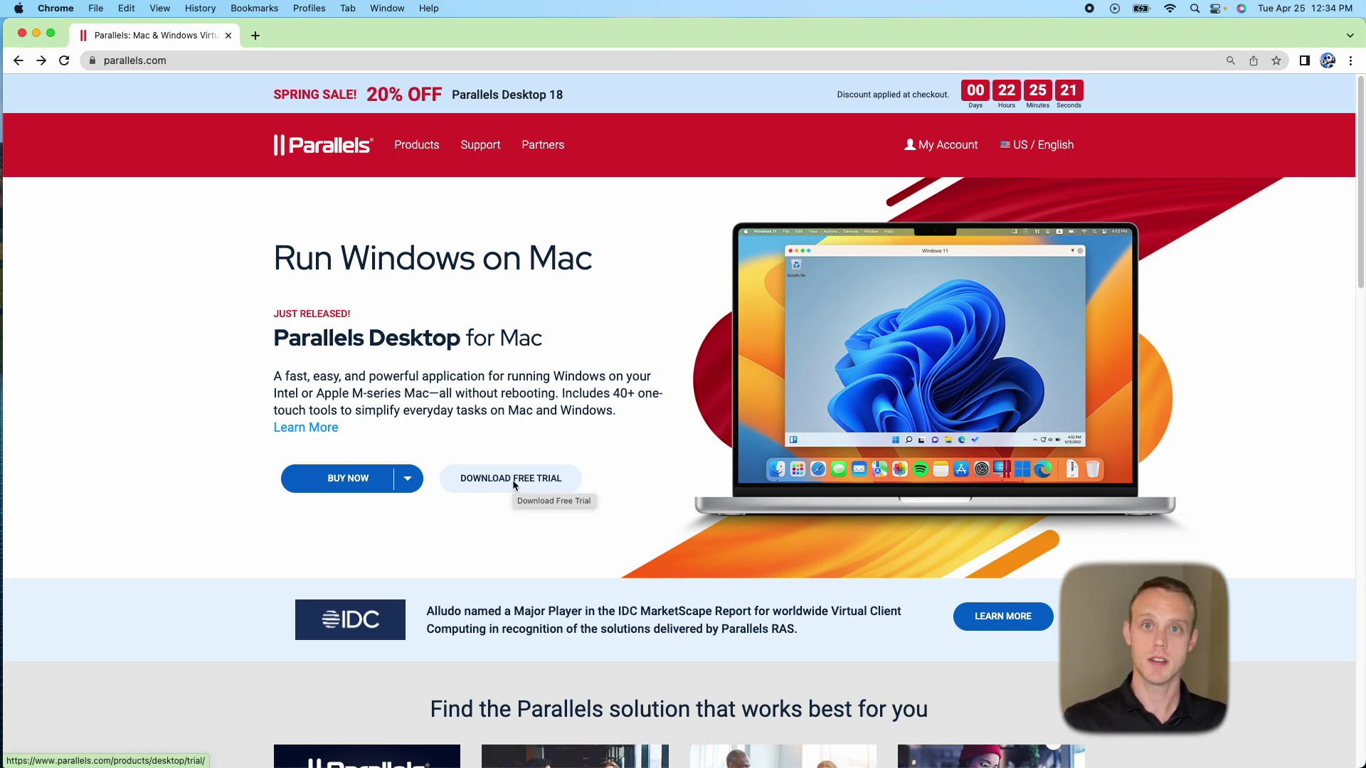
{"action": "left_click", "coordinate": [505, 480]}
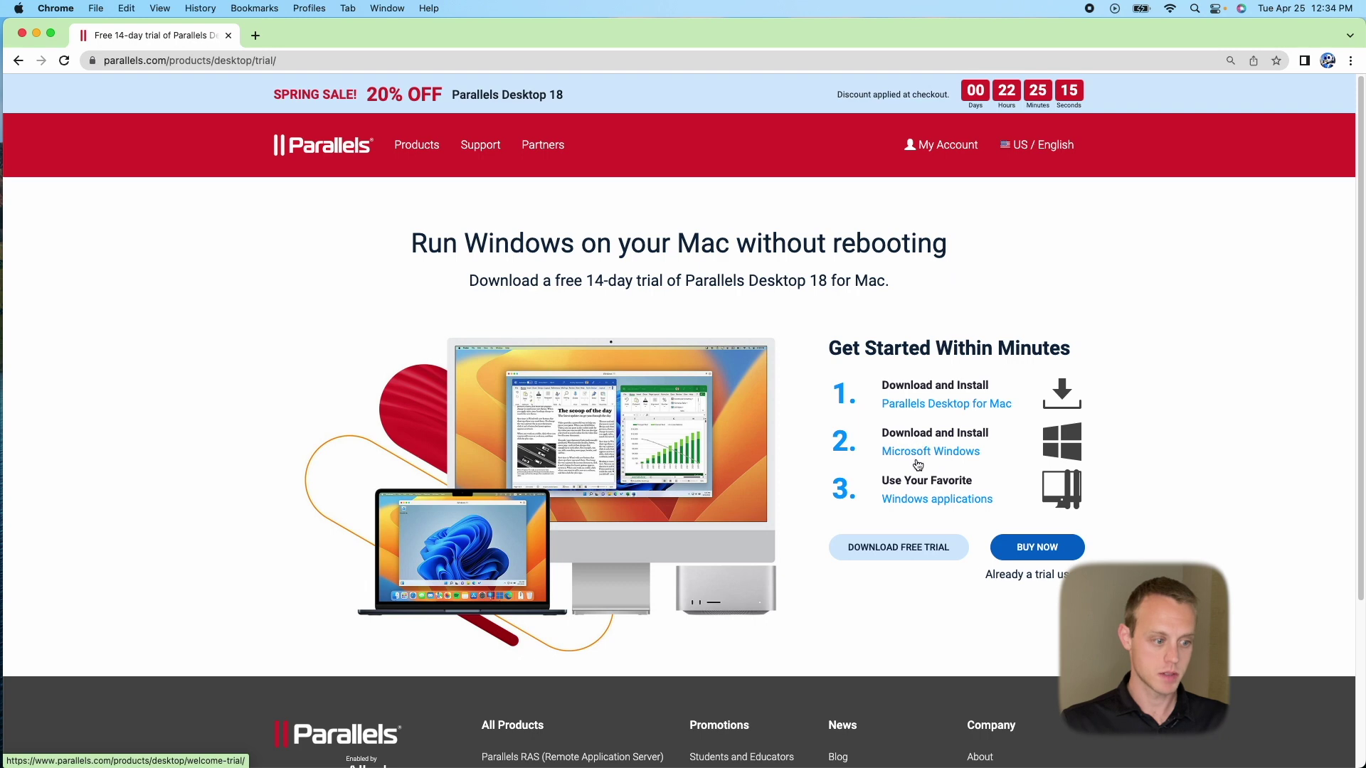
{"action": "left_click", "coordinate": [884, 545]}
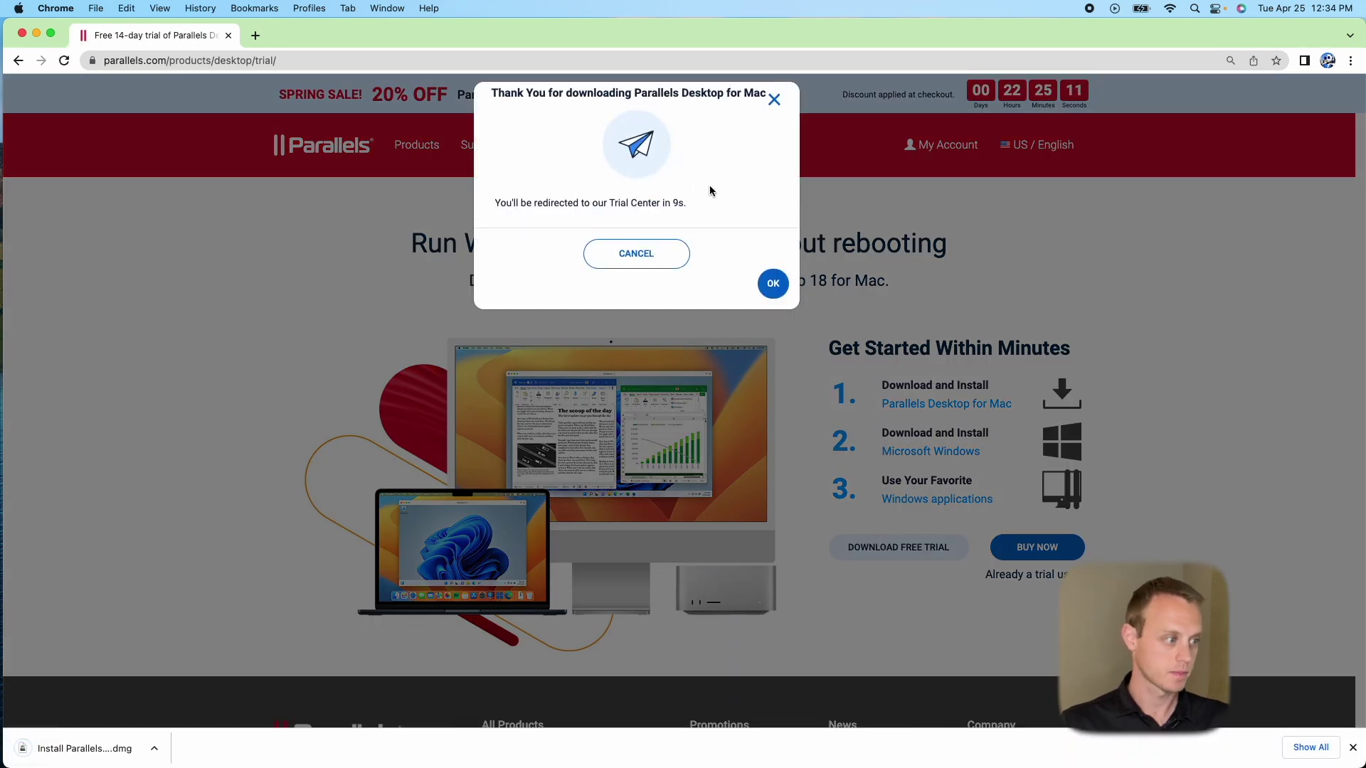
{"action": "left_click", "coordinate": [83, 754]}
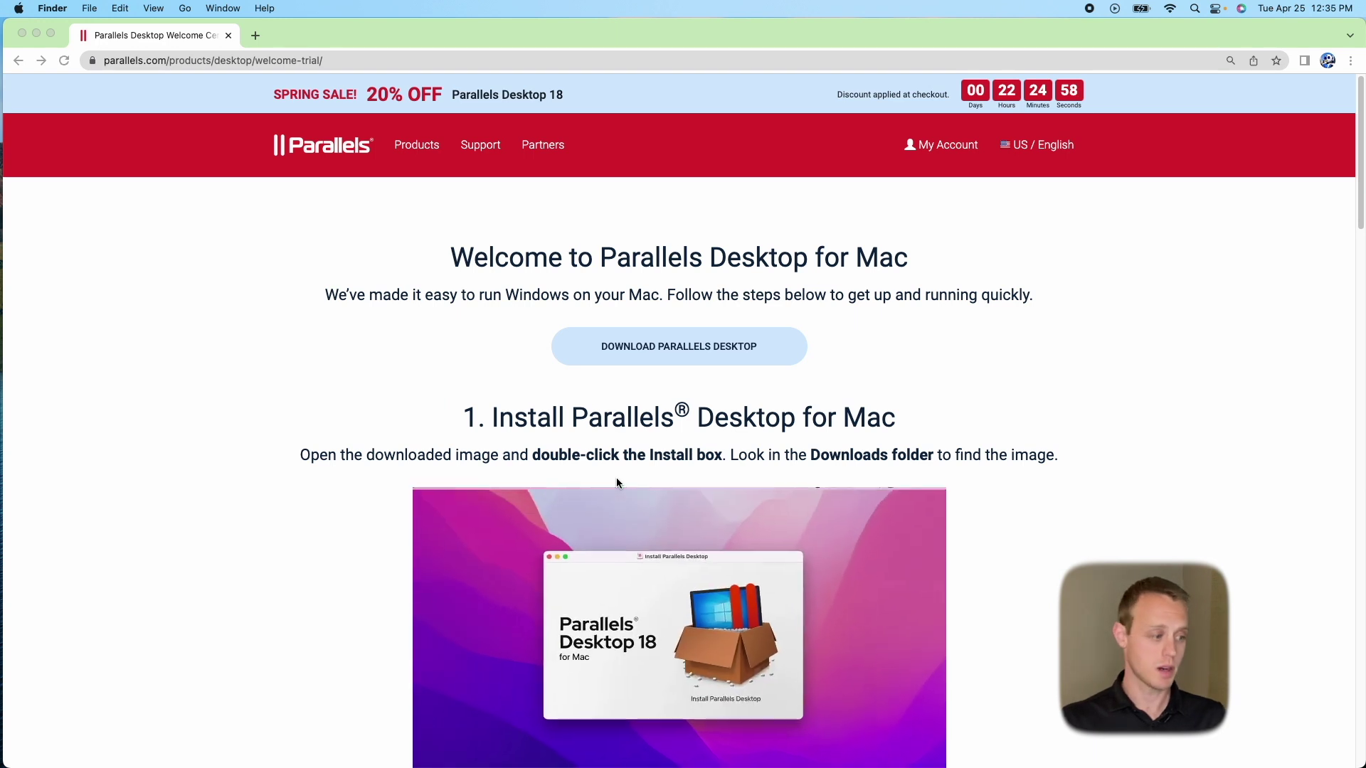
- Re-download the Parallels Desktop installer and open its disk image
{"action": "left_click", "coordinate": [680, 351]}
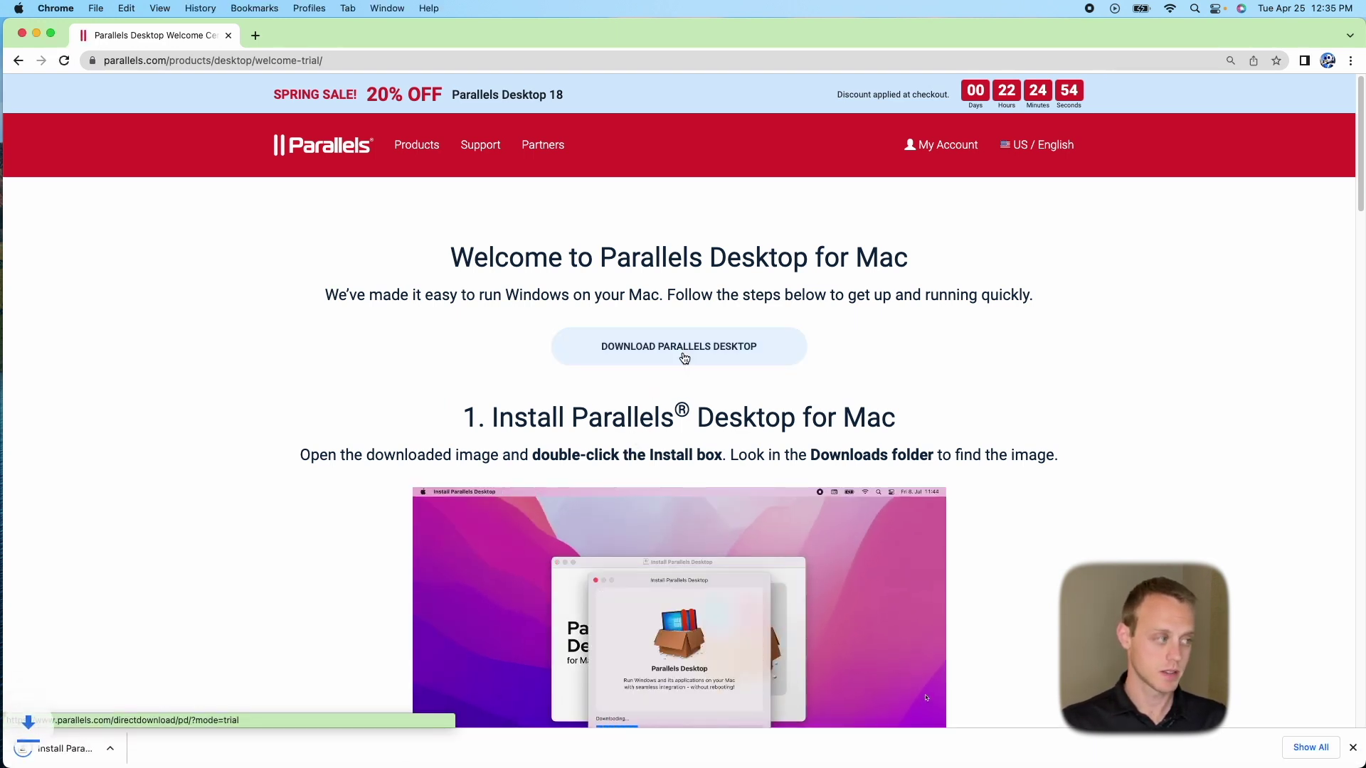
{"action": "scroll", "coordinate": [557, 501], "scroll_direction": "down", "scroll_amount": 5}
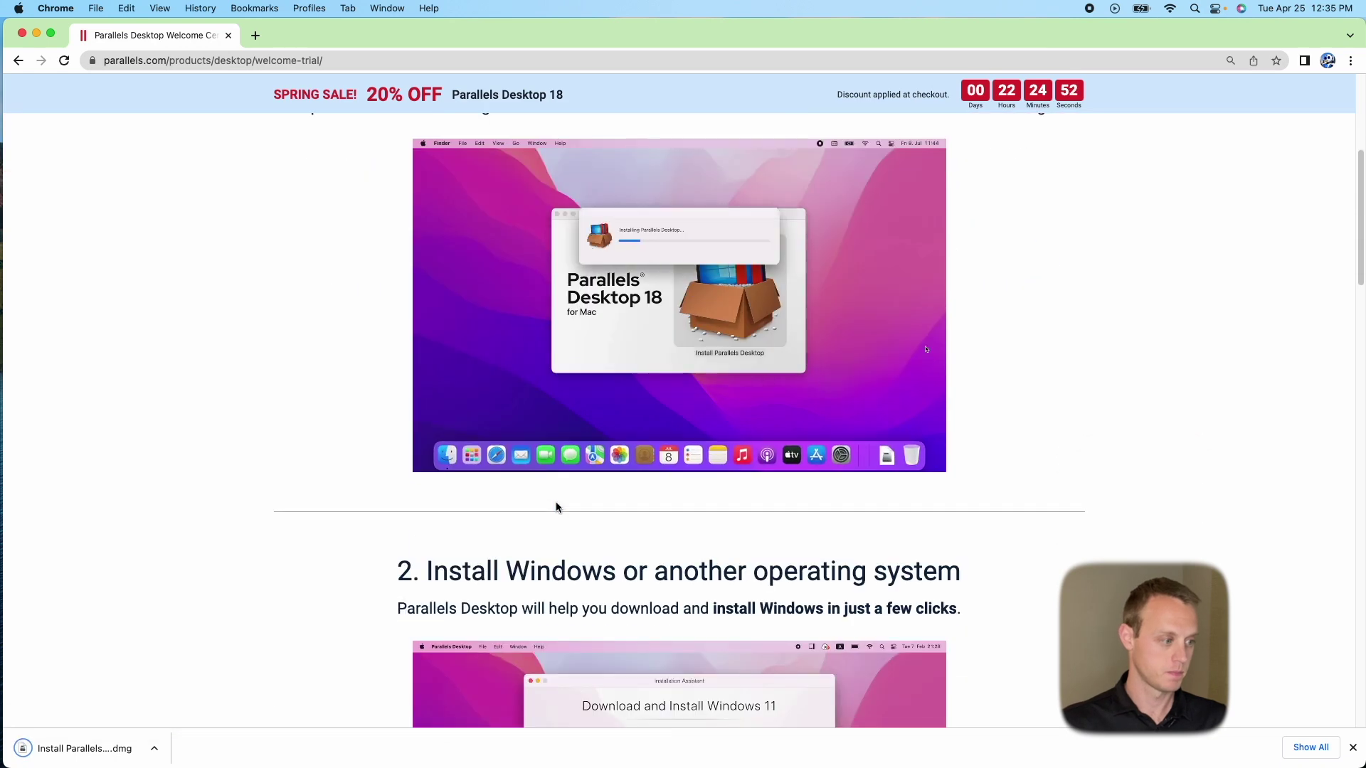
{"action": "left_click", "coordinate": [29, 748]}
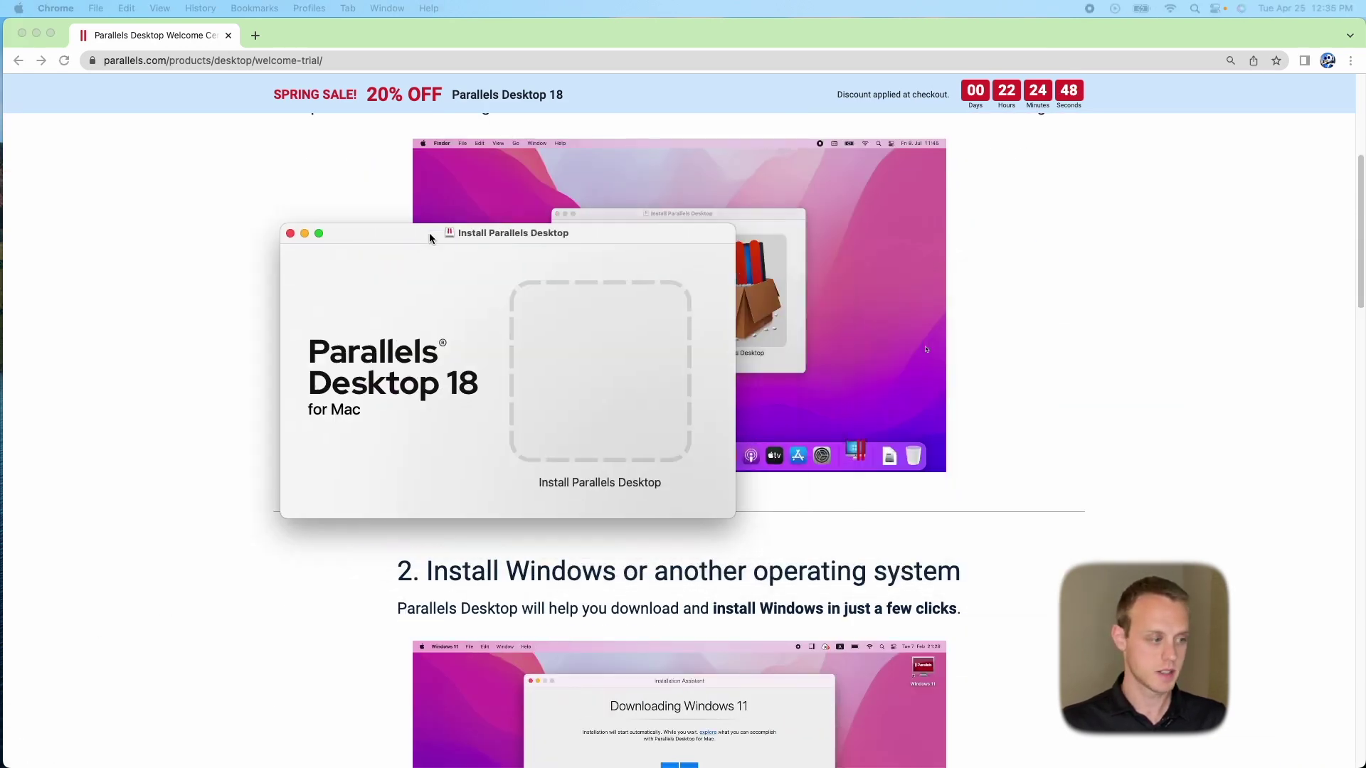
- Place the installer window beside a narrowed Chrome window and select Install Parallels Desktop
{"action": "left_click_drag", "start_coordinate": [414, 229], "coordinate": [276, 177]}
{"action": "left_click", "coordinate": [416, 26]}
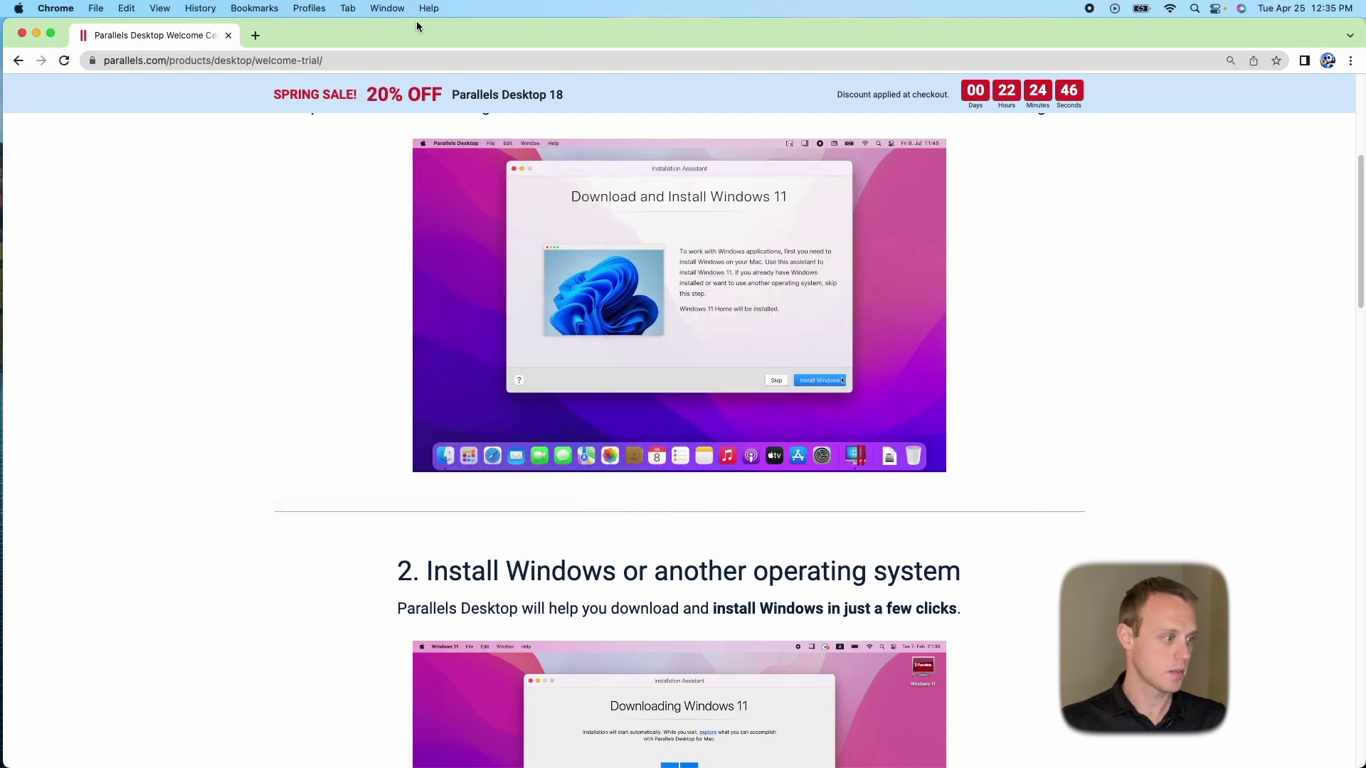
{"action": "left_click_drag", "start_coordinate": [2, 384], "coordinate": [659, 364]}
{"action": "left_click_drag", "start_coordinate": [331, 181], "coordinate": [308, 172]}
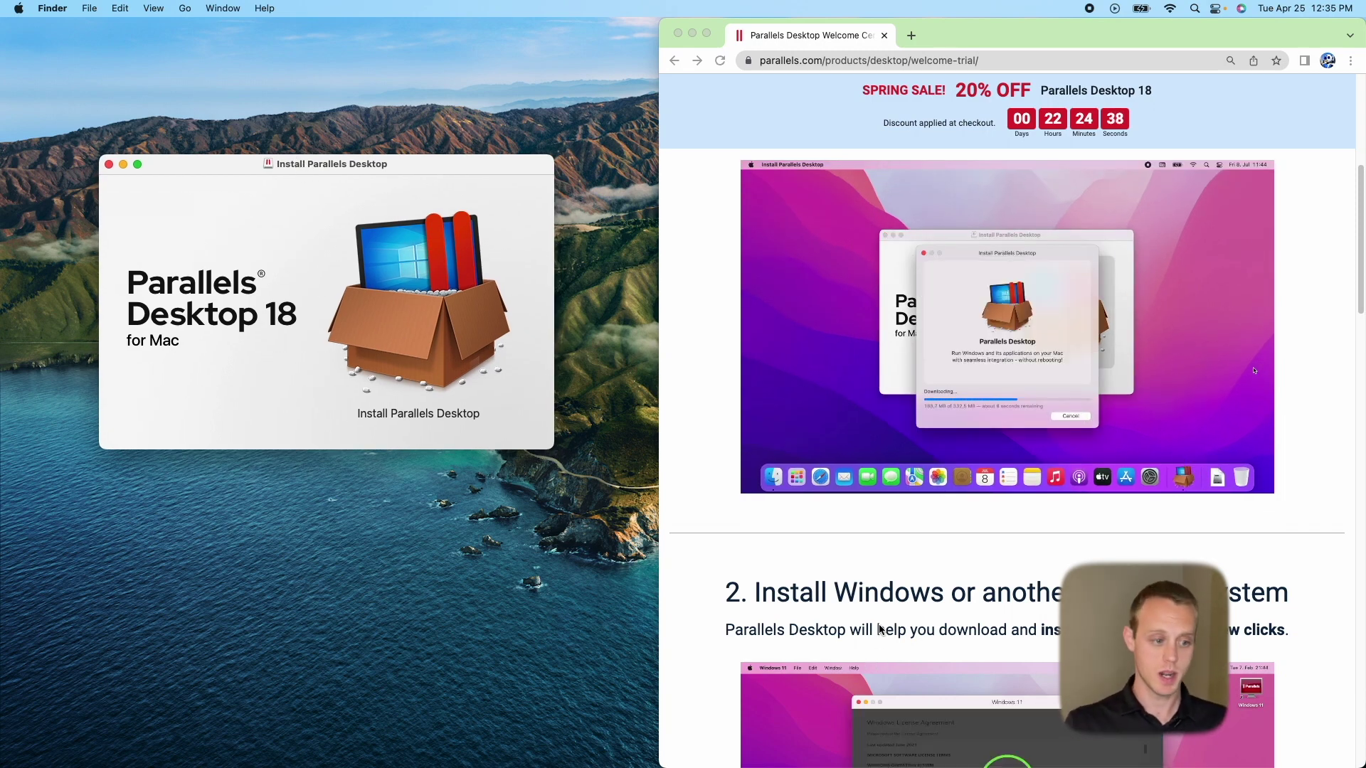
{"action": "scroll", "coordinate": [925, 636], "scroll_direction": "down", "scroll_amount": 1}
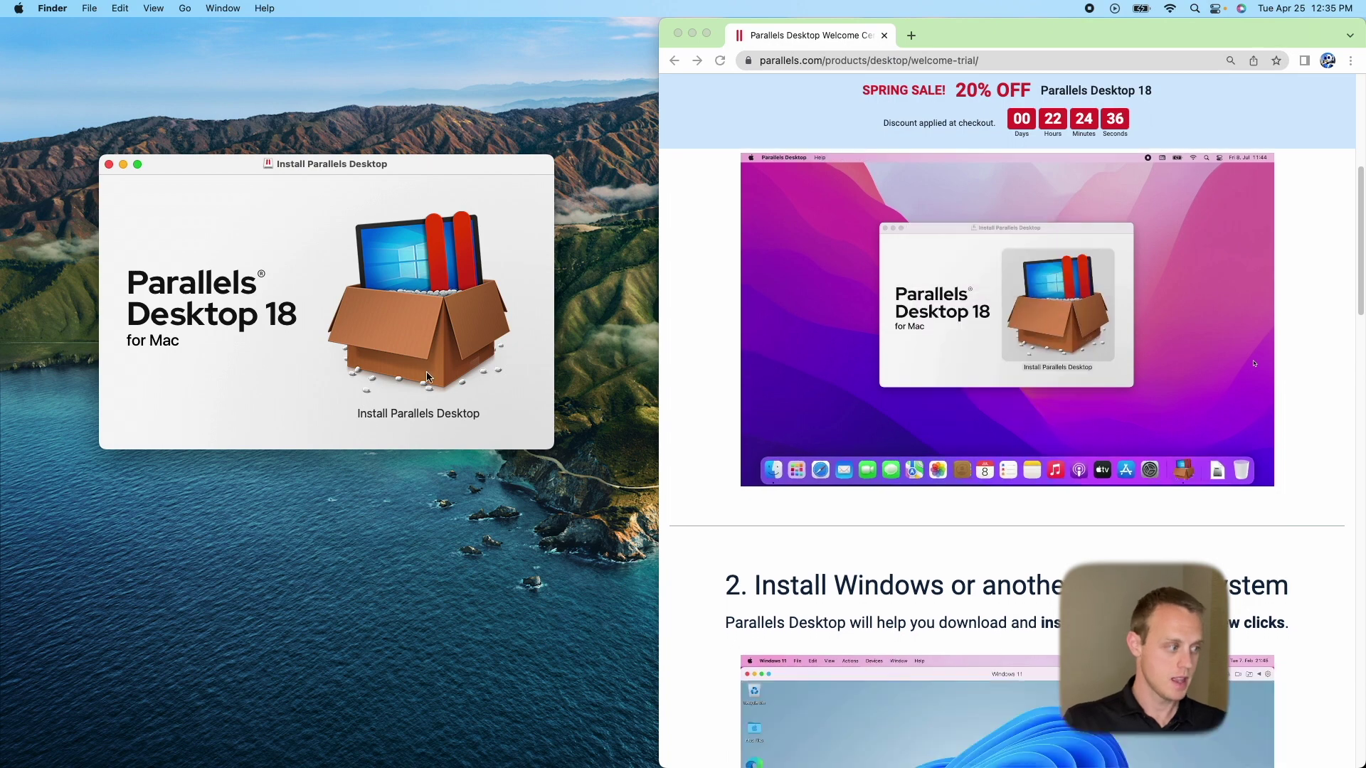
{"action": "left_click", "coordinate": [418, 314]}
- Launch the Parallels Desktop installer, confirm opening it and allow Downloads folder access
{"action": "double_click", "coordinate": [419, 313]}
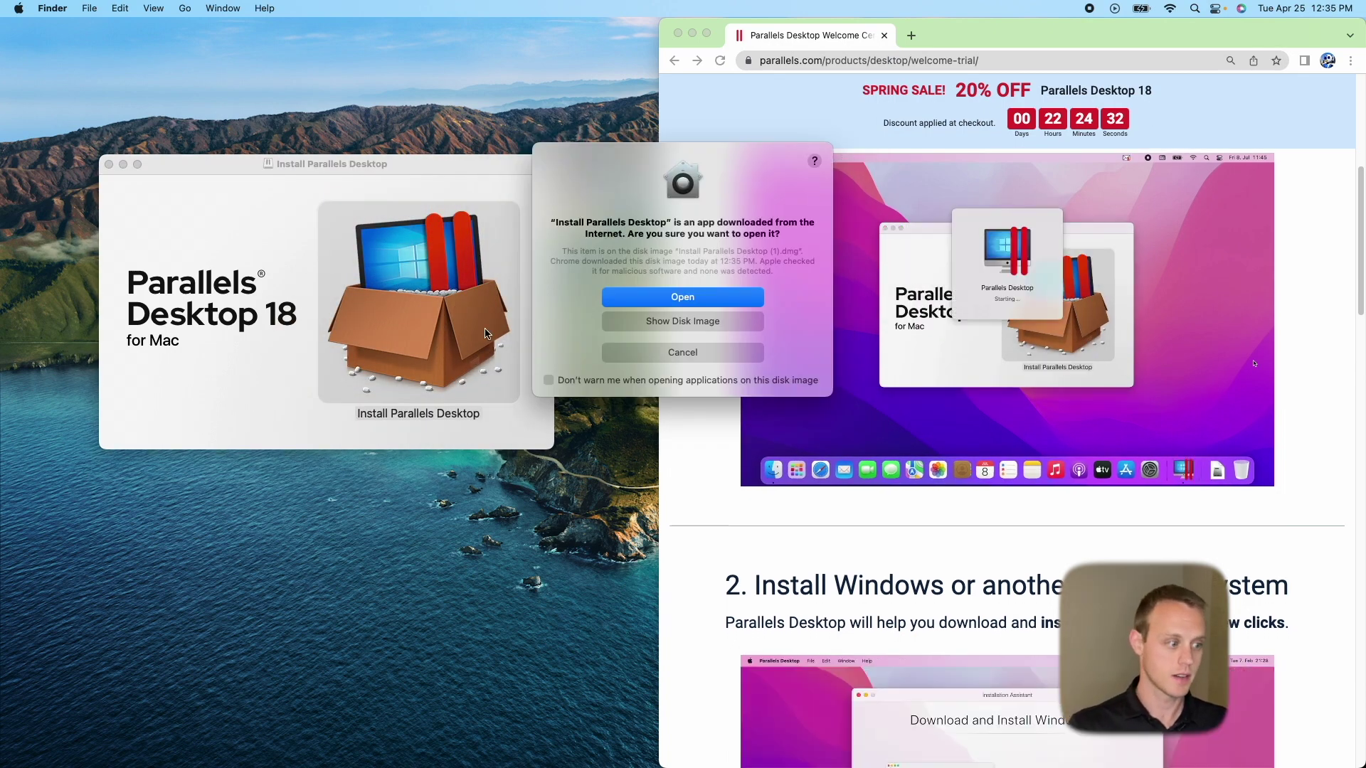
{"action": "left_click", "coordinate": [677, 301]}
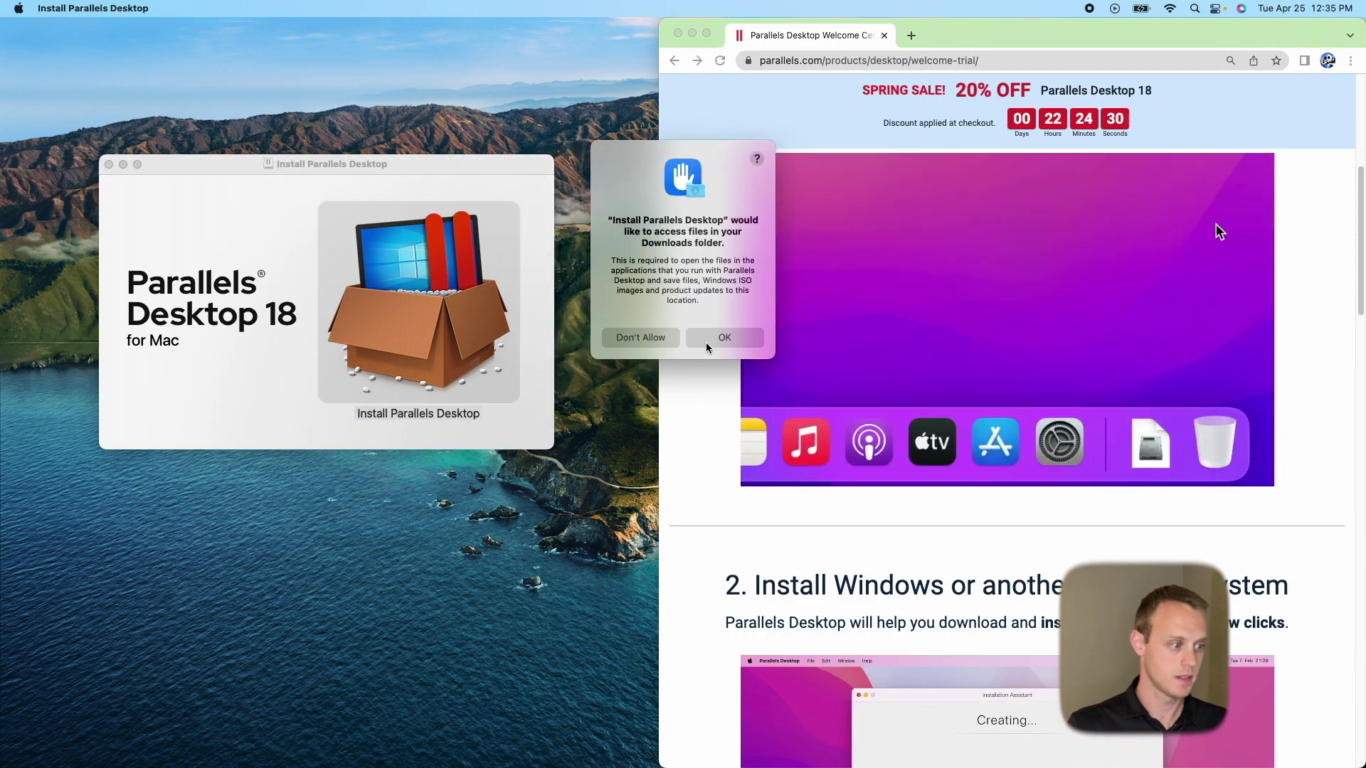
{"action": "left_click", "coordinate": [721, 339]}
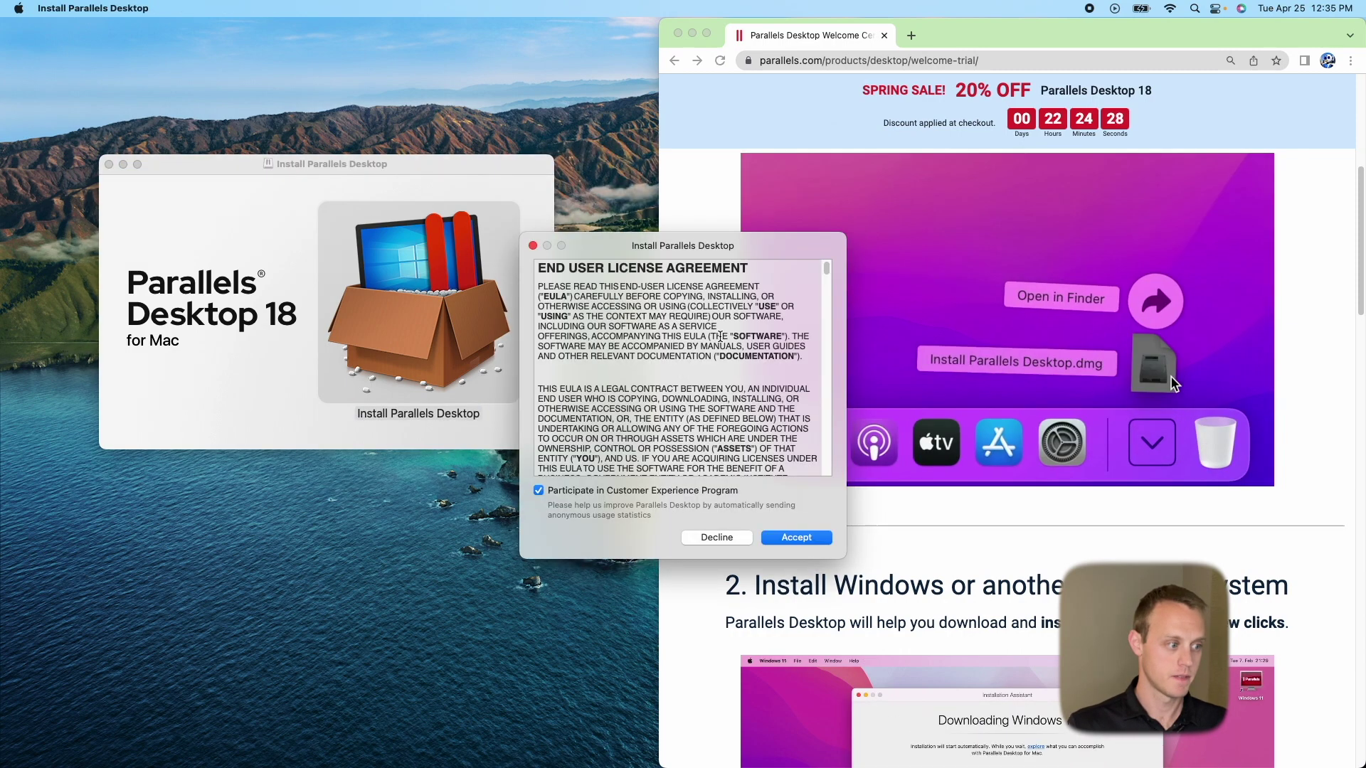
- Accept the license agreement and let the 321.5 MB component download finish
{"action": "left_click", "coordinate": [777, 540]}
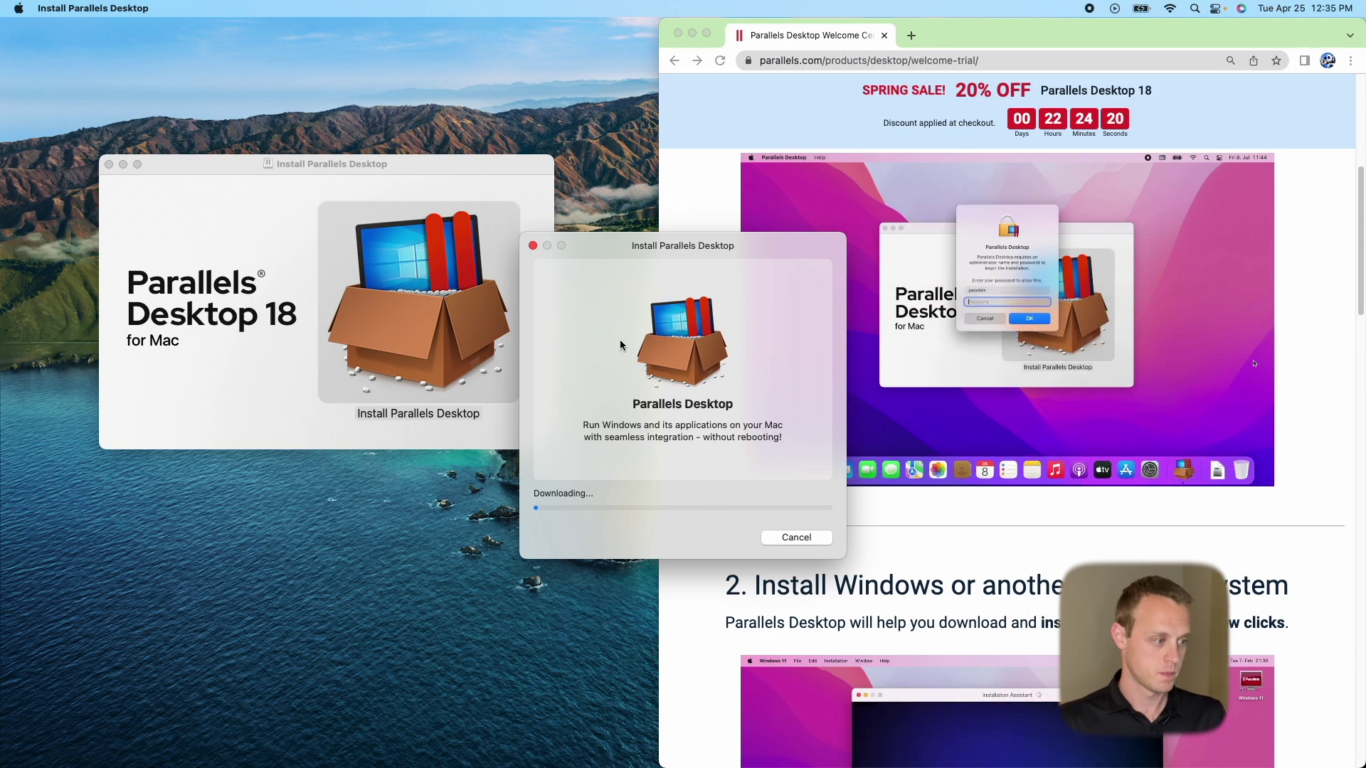
{"action": "left_click_drag", "start_coordinate": [605, 247], "coordinate": [304, 197]}
{"action": "scroll", "coordinate": [1070, 529], "scroll_direction": "down", "scroll_amount": 5}
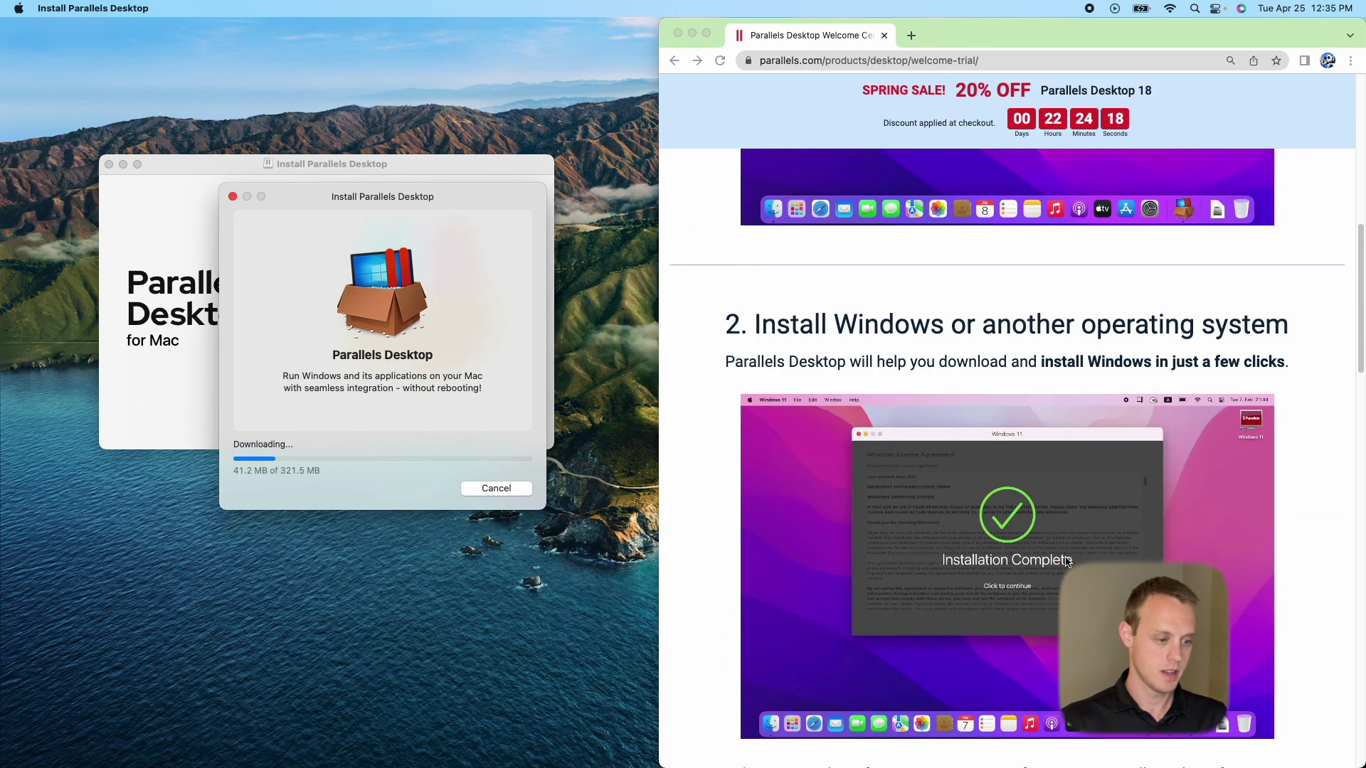
{"action": "scroll", "coordinate": [1024, 527], "scroll_direction": "down", "scroll_amount": 4}
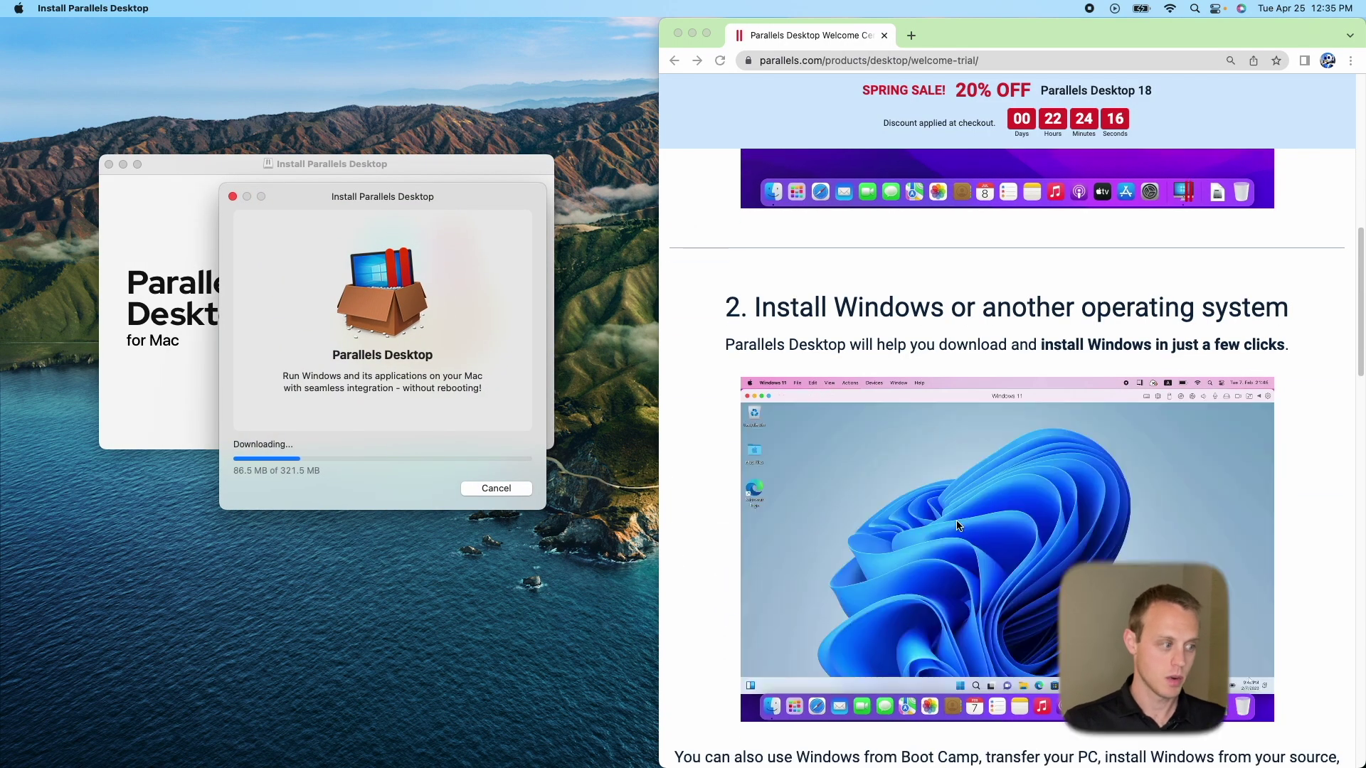
{"action": "scroll", "coordinate": [978, 535], "scroll_direction": "down", "scroll_amount": 1}
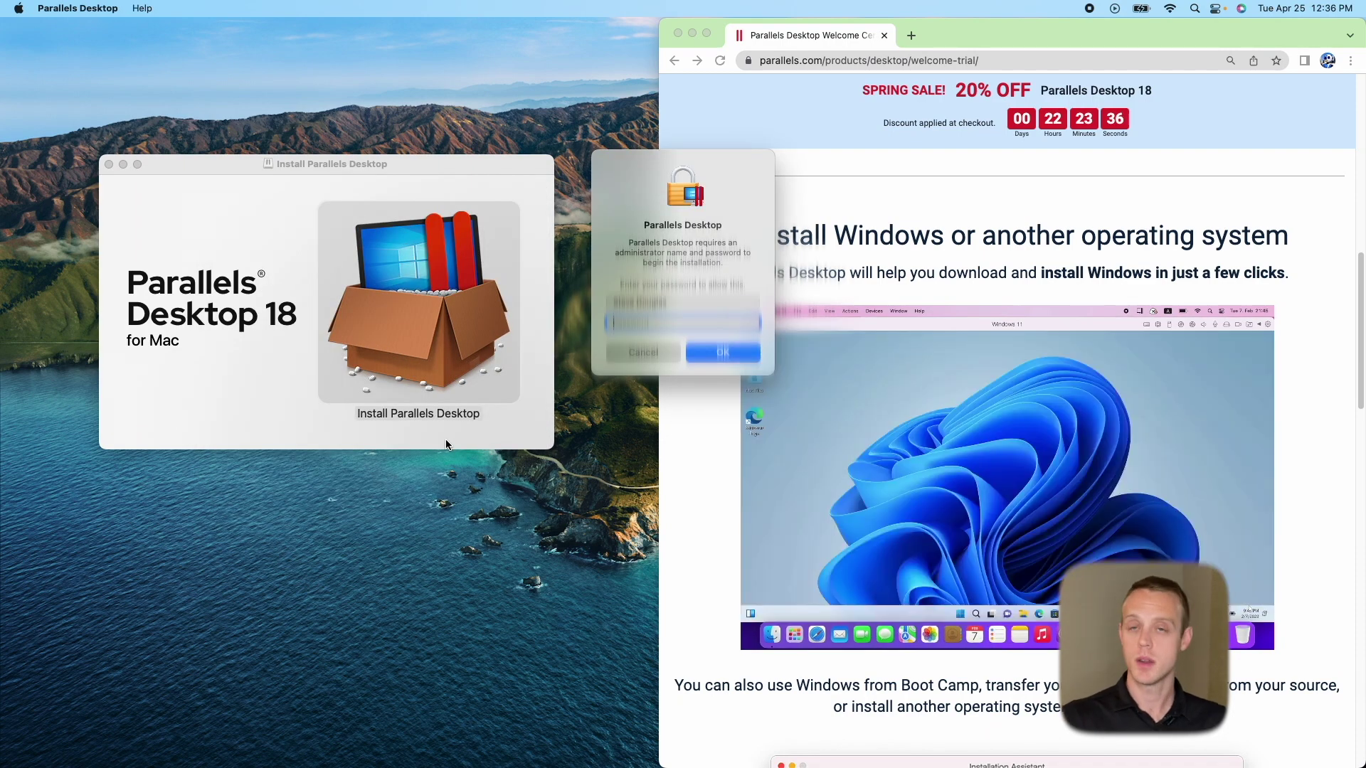
- Enter the administrator password to authorize the Parallels Desktop installation
{"action": "type", "text": "•••"}
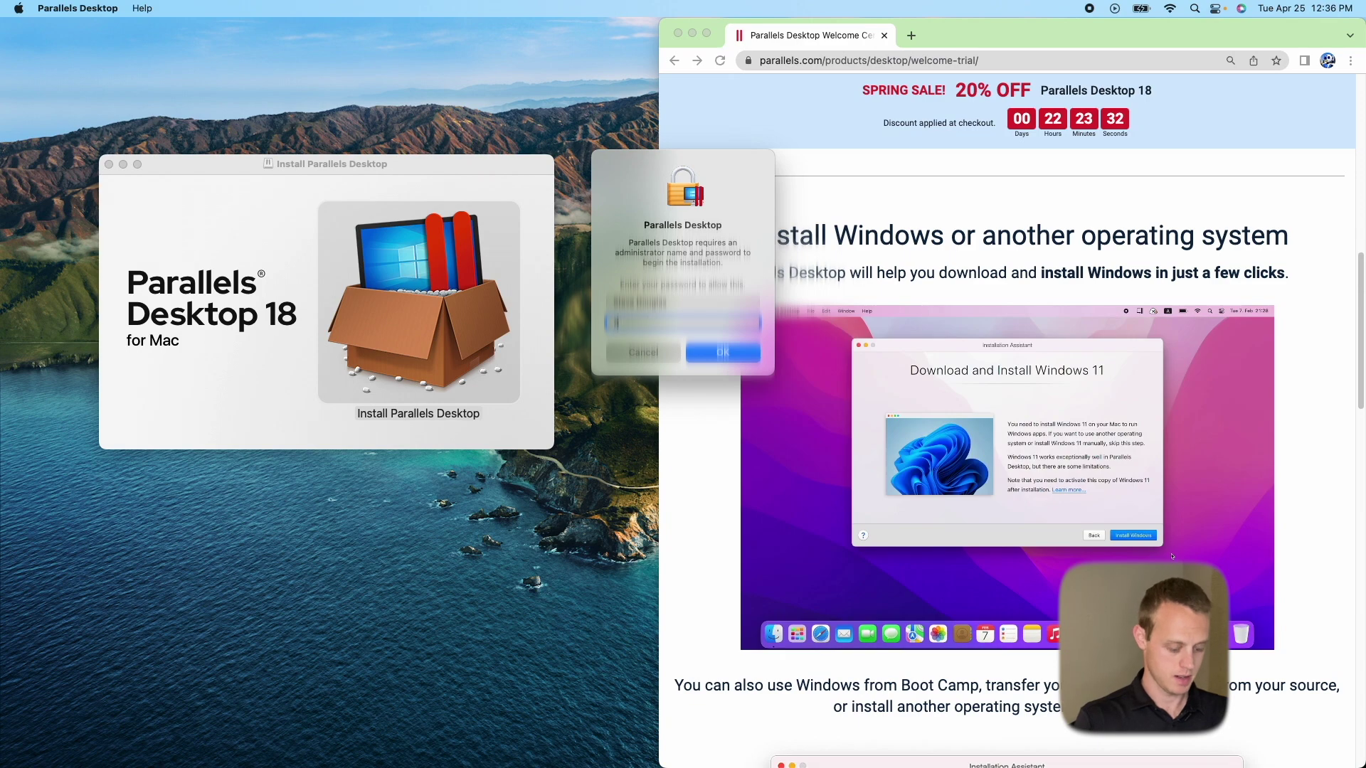
{"action": "type", "text": "••"}
{"action": "key", "text": "Return"}
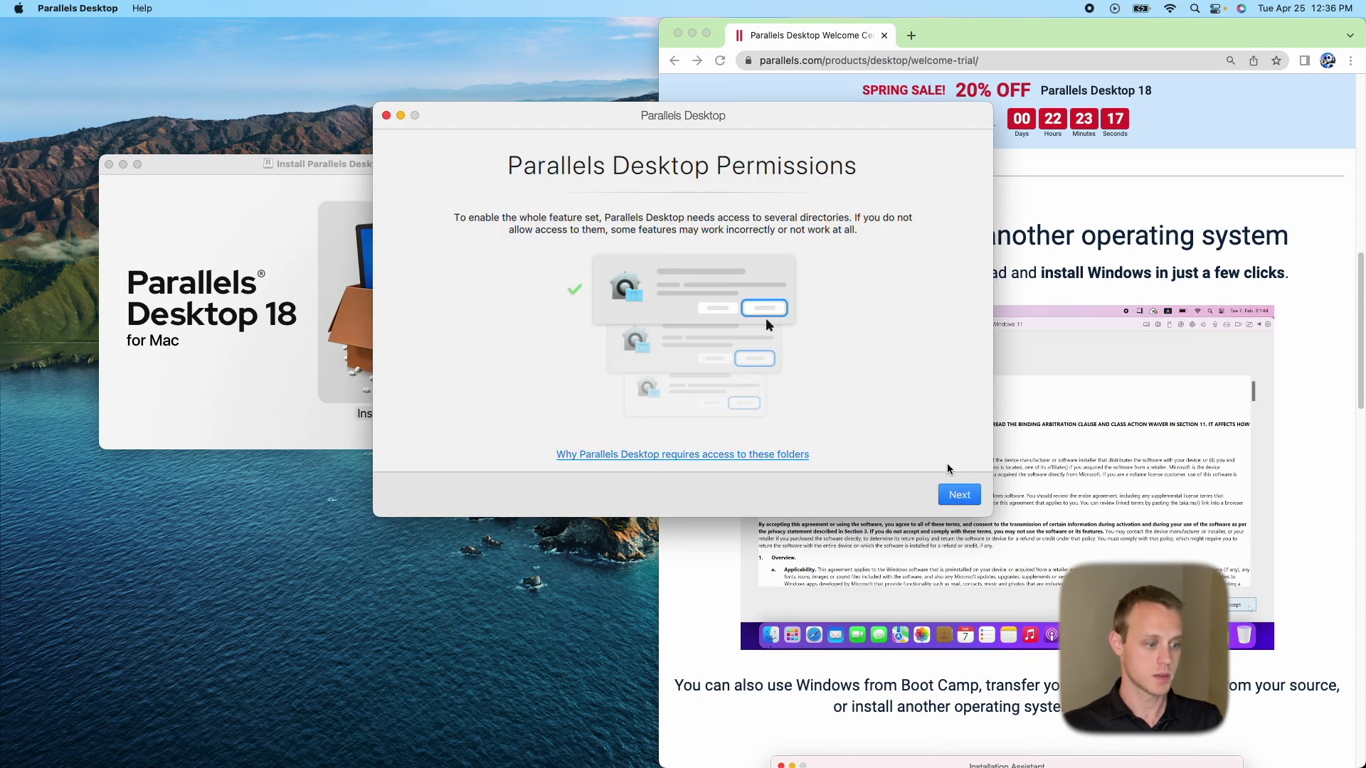
{"action": "left_click", "coordinate": [959, 497]}
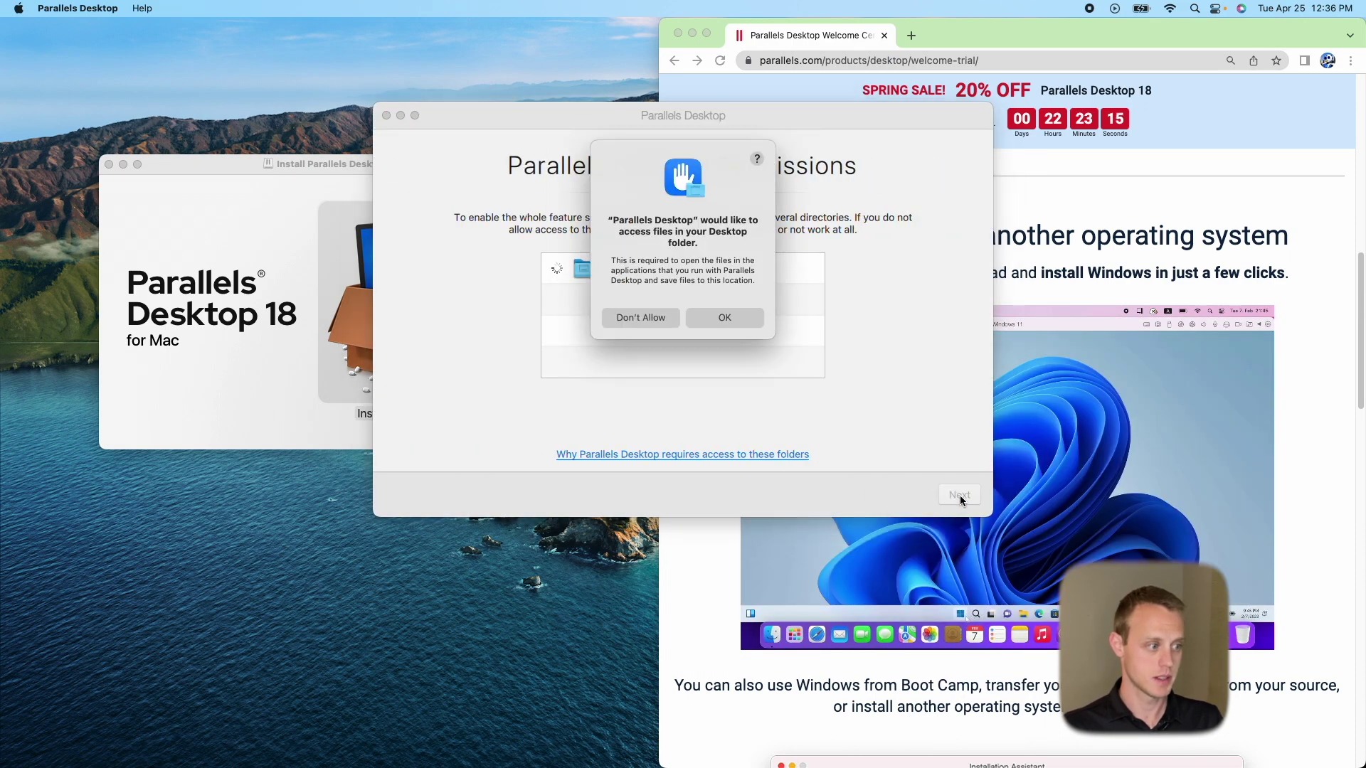
- Grant Parallels access to the Desktop, Documents and Downloads folders and finish setup
{"action": "left_click", "coordinate": [714, 324]}
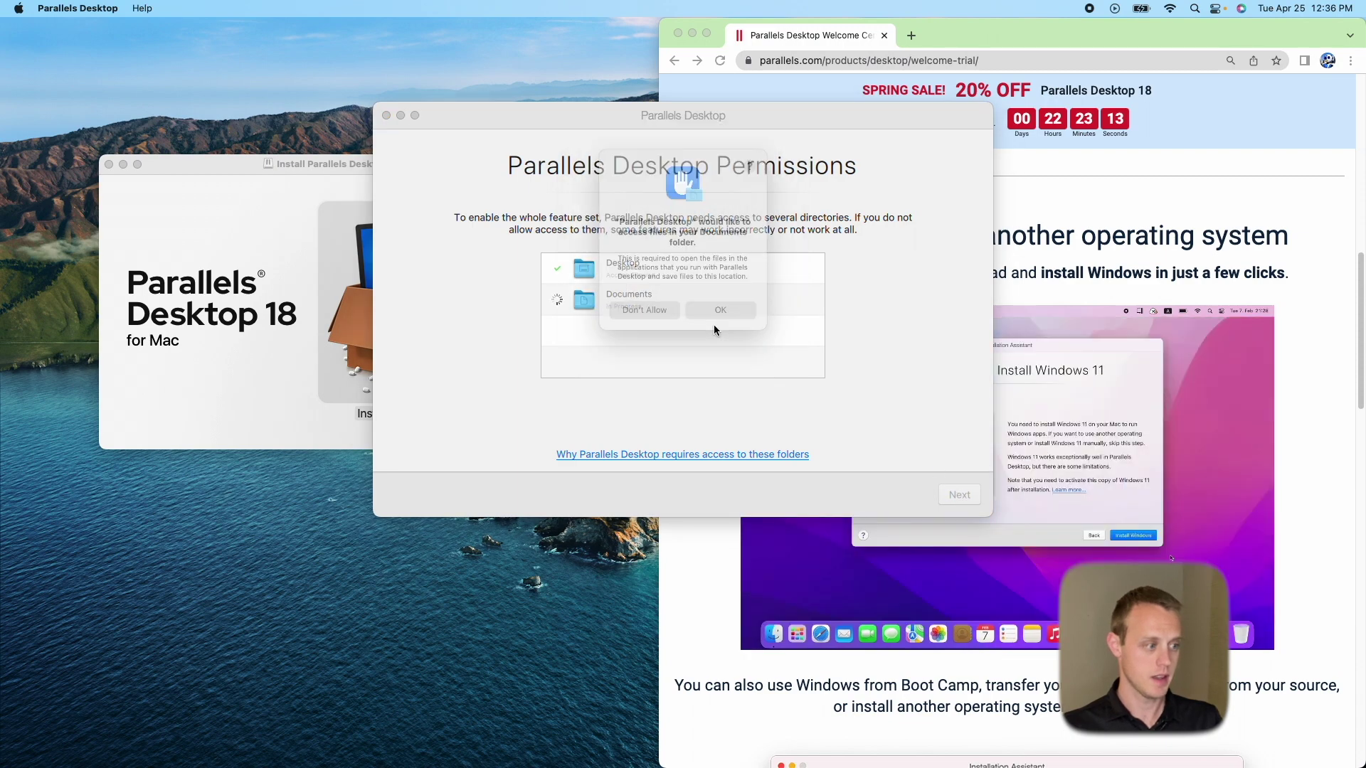
{"action": "left_click", "coordinate": [714, 324]}
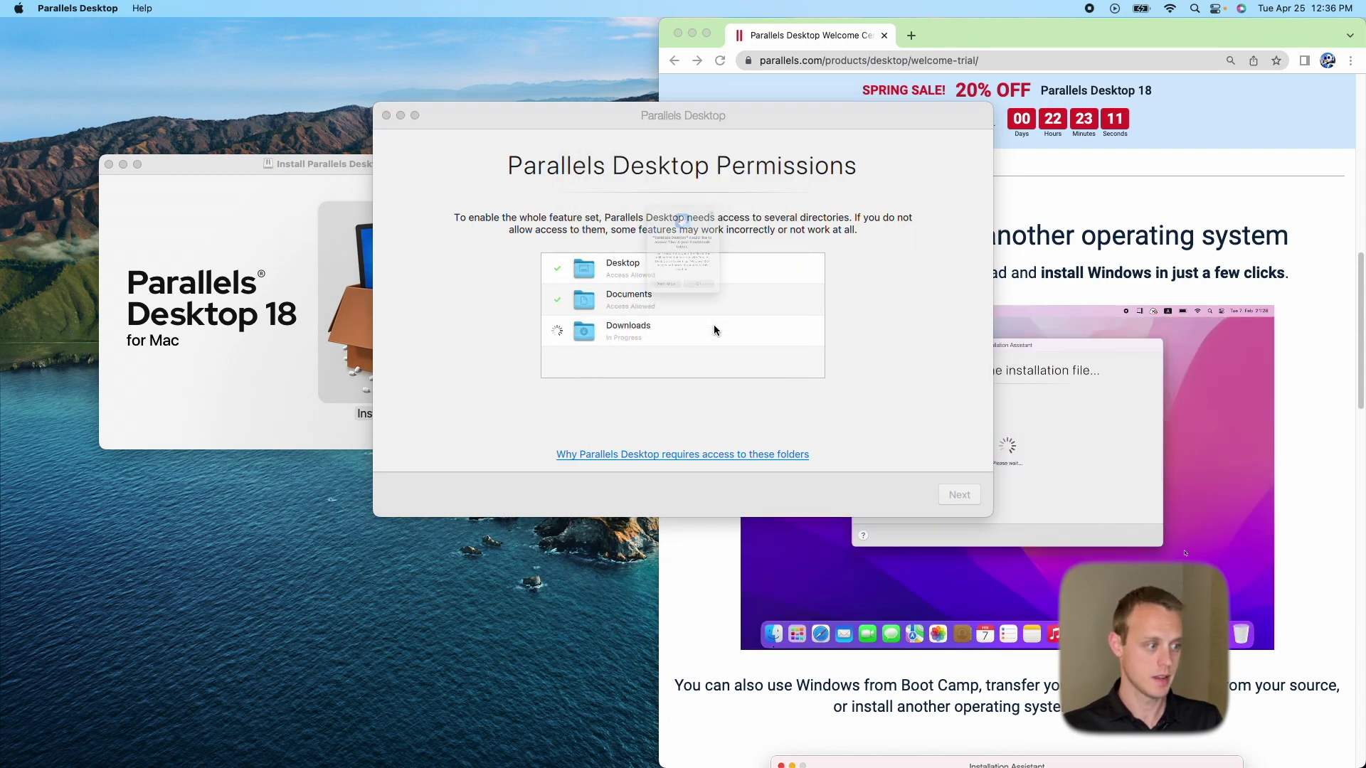
{"action": "left_click", "coordinate": [715, 324]}
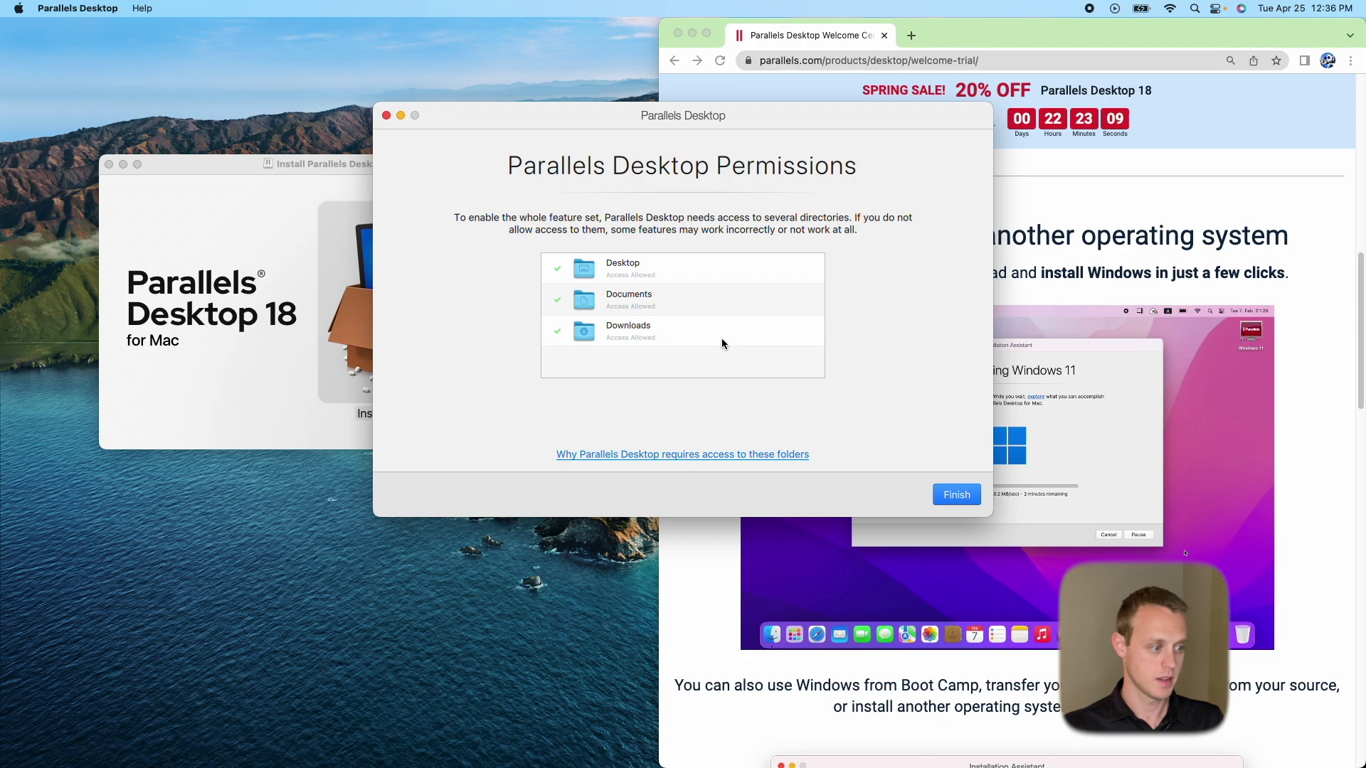
{"action": "left_click", "coordinate": [955, 496]}
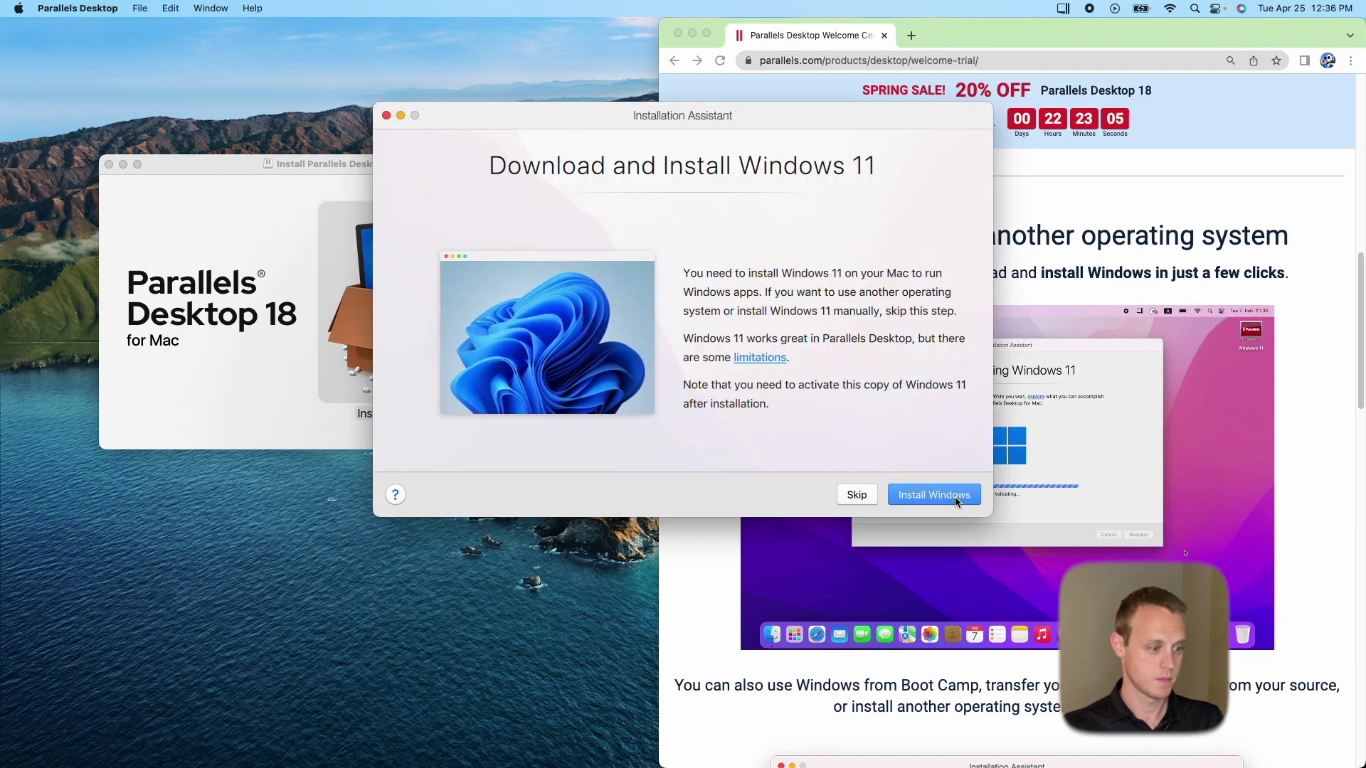
- Start downloading and installing Windows 11 from the Installation Assistant
{"action": "left_click", "coordinate": [934, 495]}
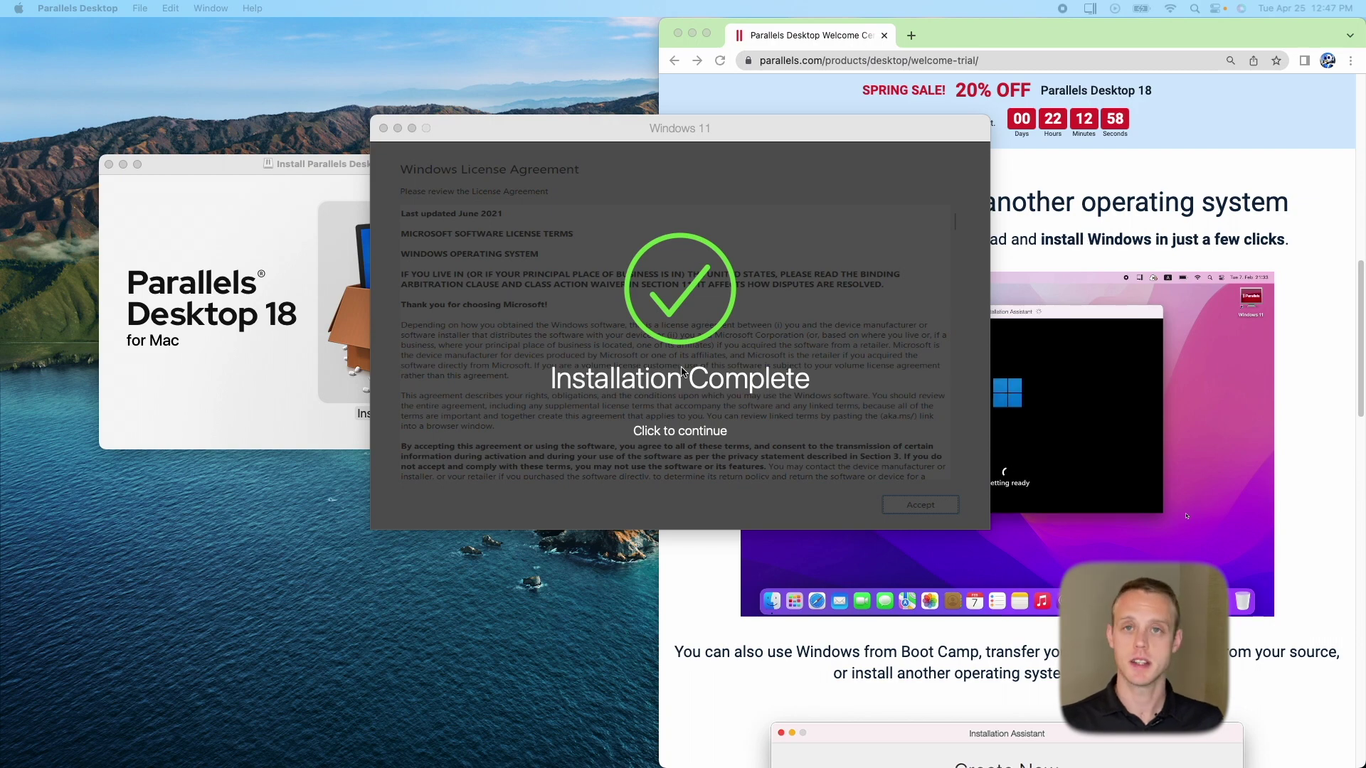
- Continue past Installation Complete and accept the Parallels data privacy notice
{"action": "left_click", "coordinate": [676, 436]}
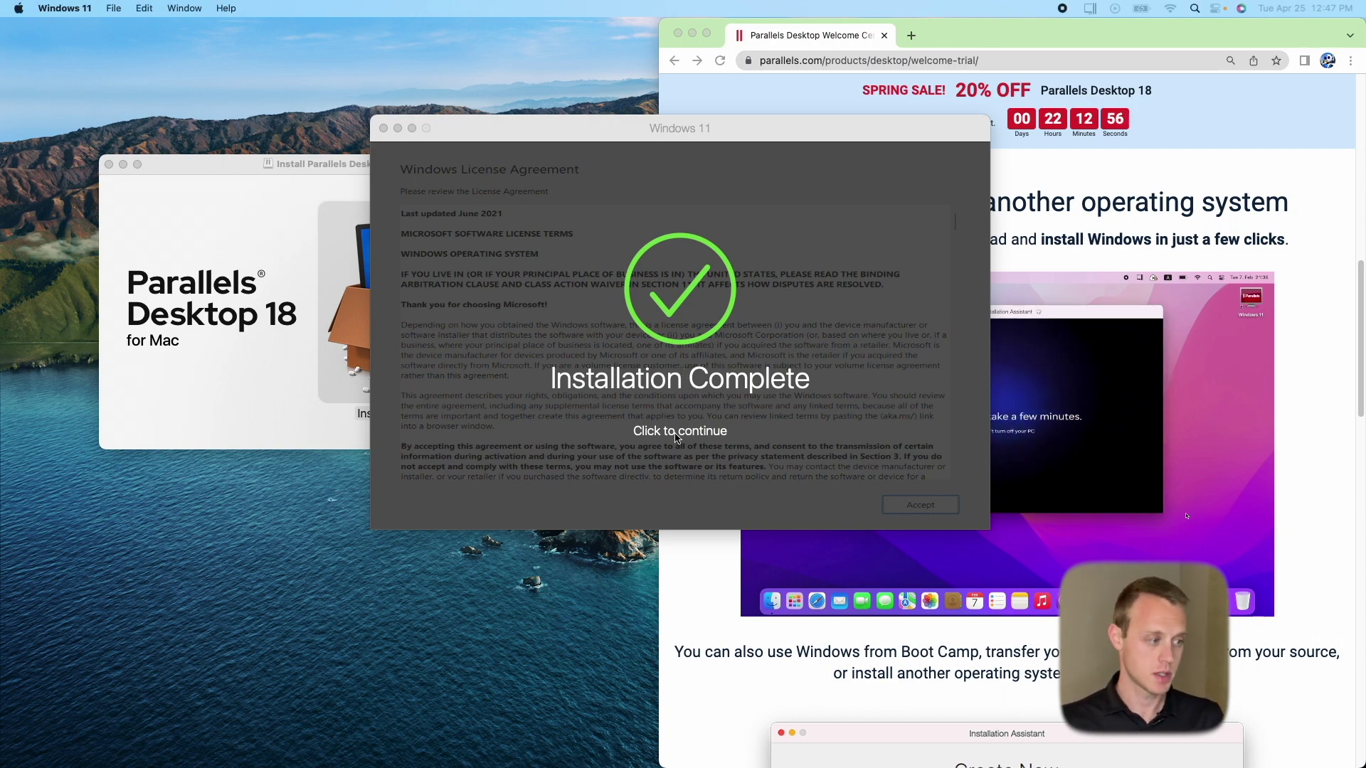
{"action": "left_click", "coordinate": [676, 437]}
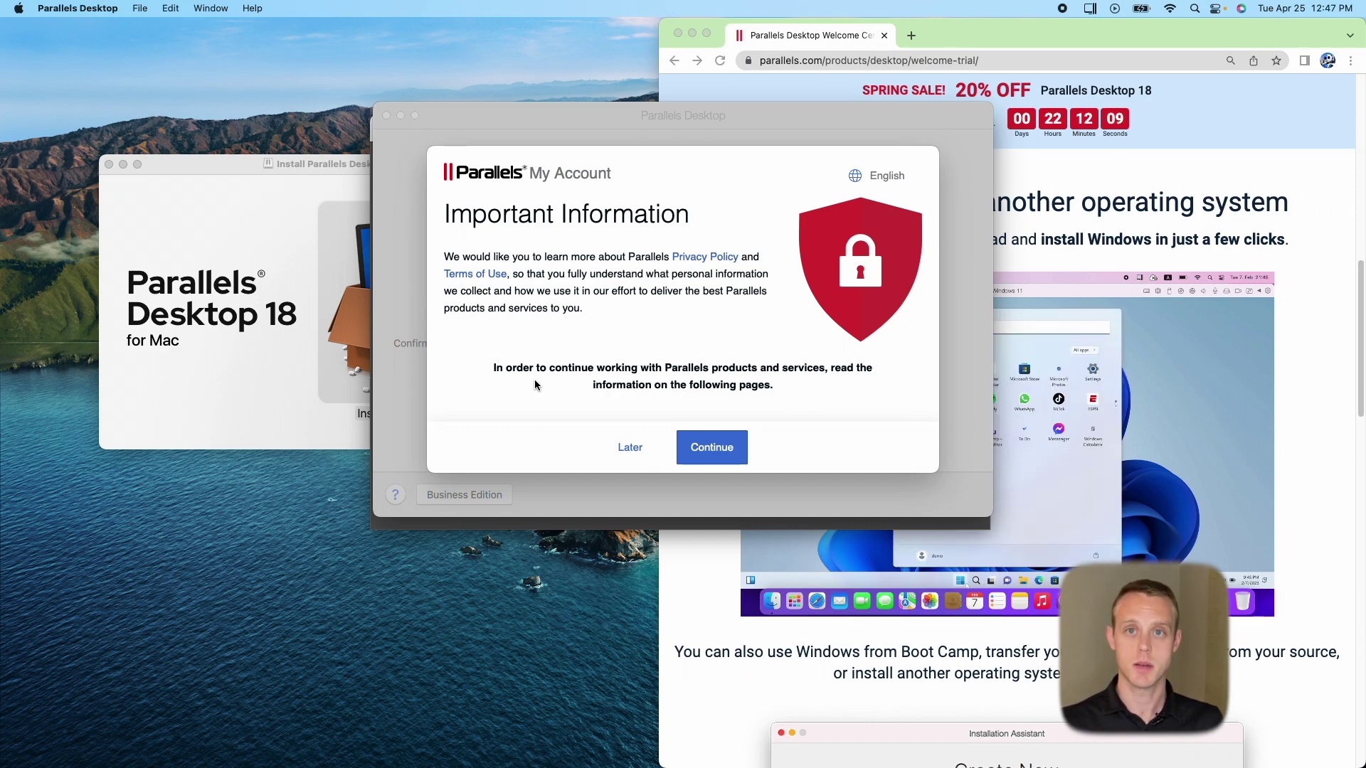
{"action": "left_click", "coordinate": [707, 451]}
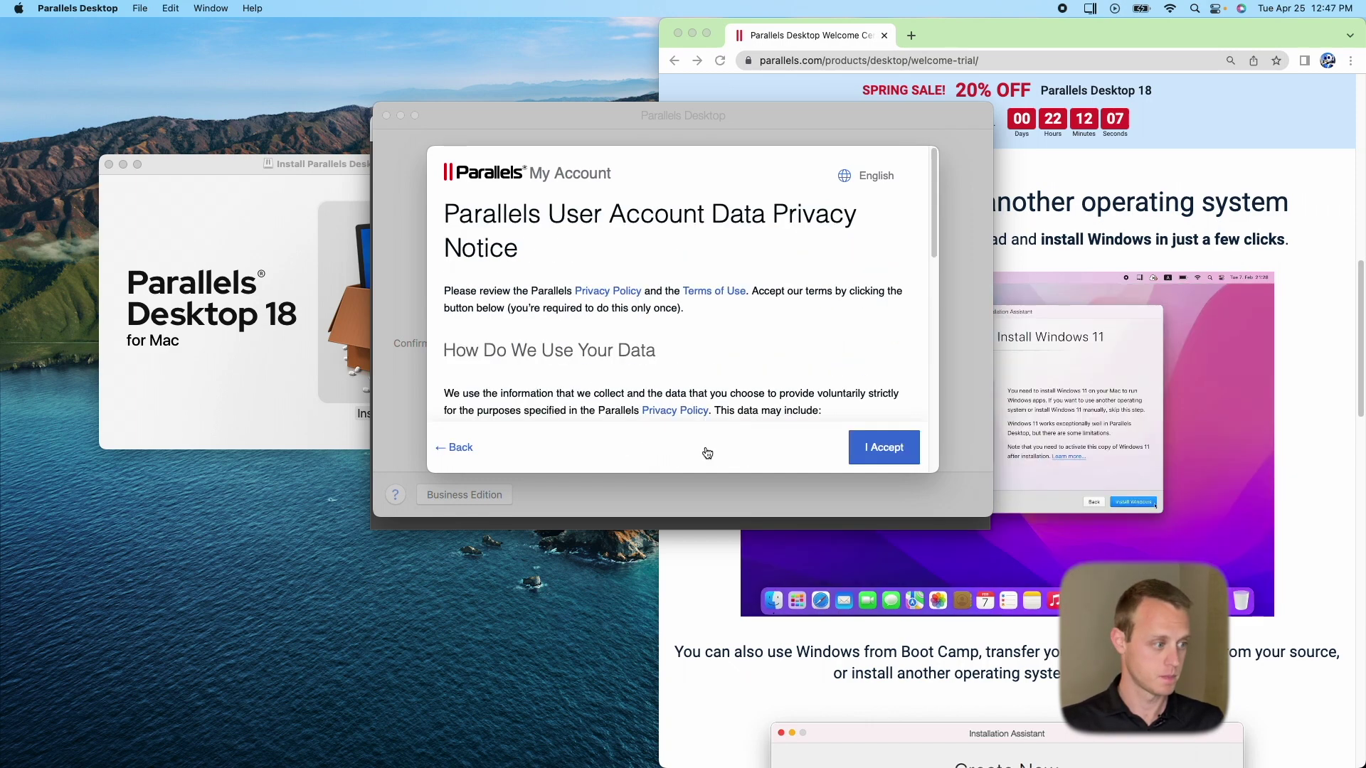
{"action": "scroll", "coordinate": [852, 390], "scroll_direction": "down", "scroll_amount": 5}
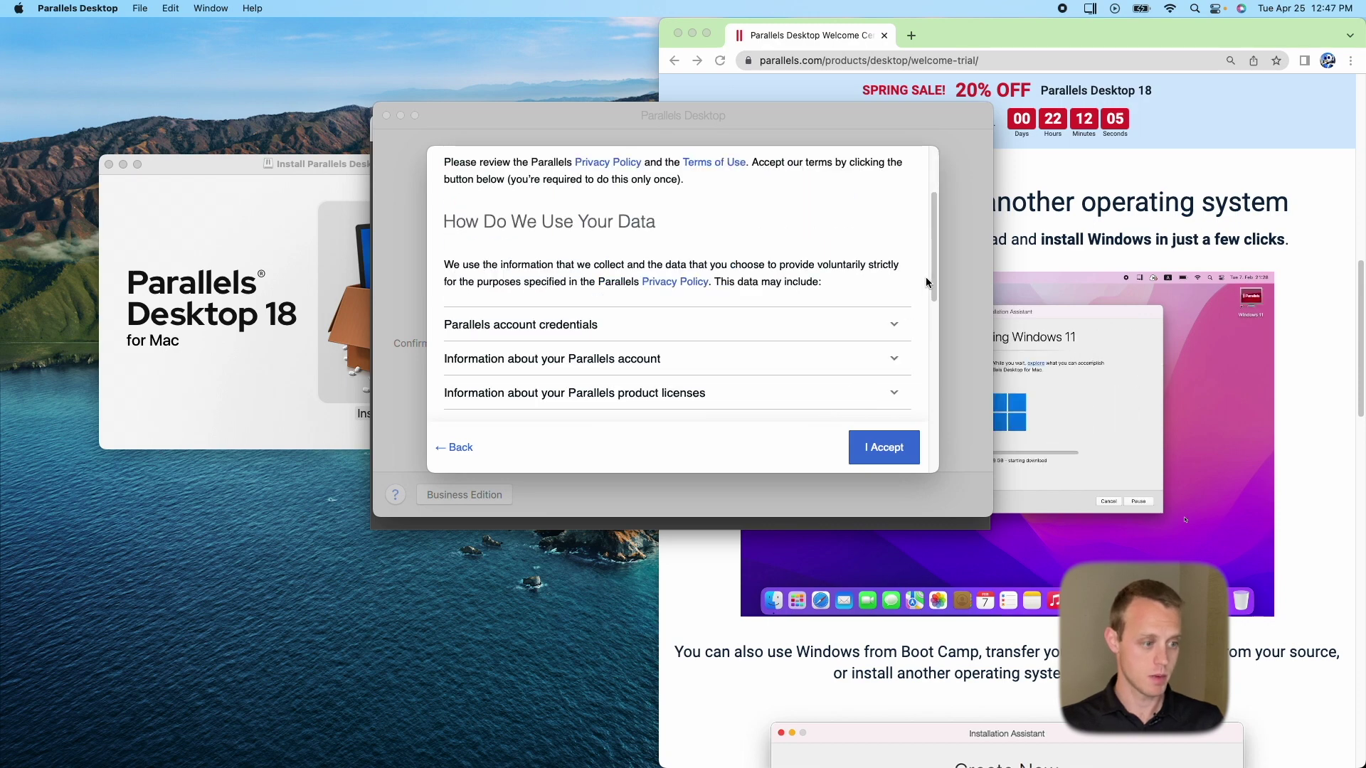
{"action": "scroll", "coordinate": [945, 363], "scroll_direction": "down", "scroll_amount": 10}
{"action": "scroll", "coordinate": [945, 408], "scroll_direction": "down", "scroll_amount": 3}
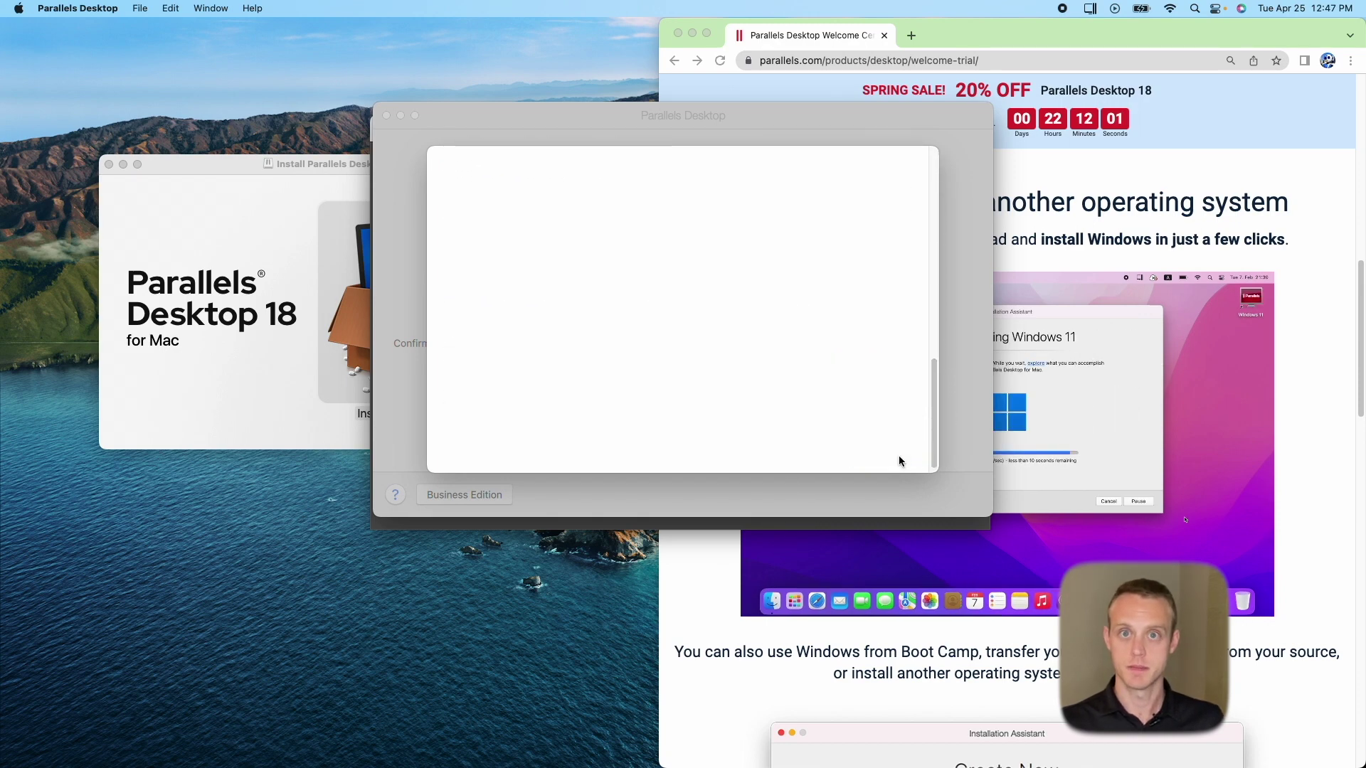
{"action": "left_click", "coordinate": [899, 459]}
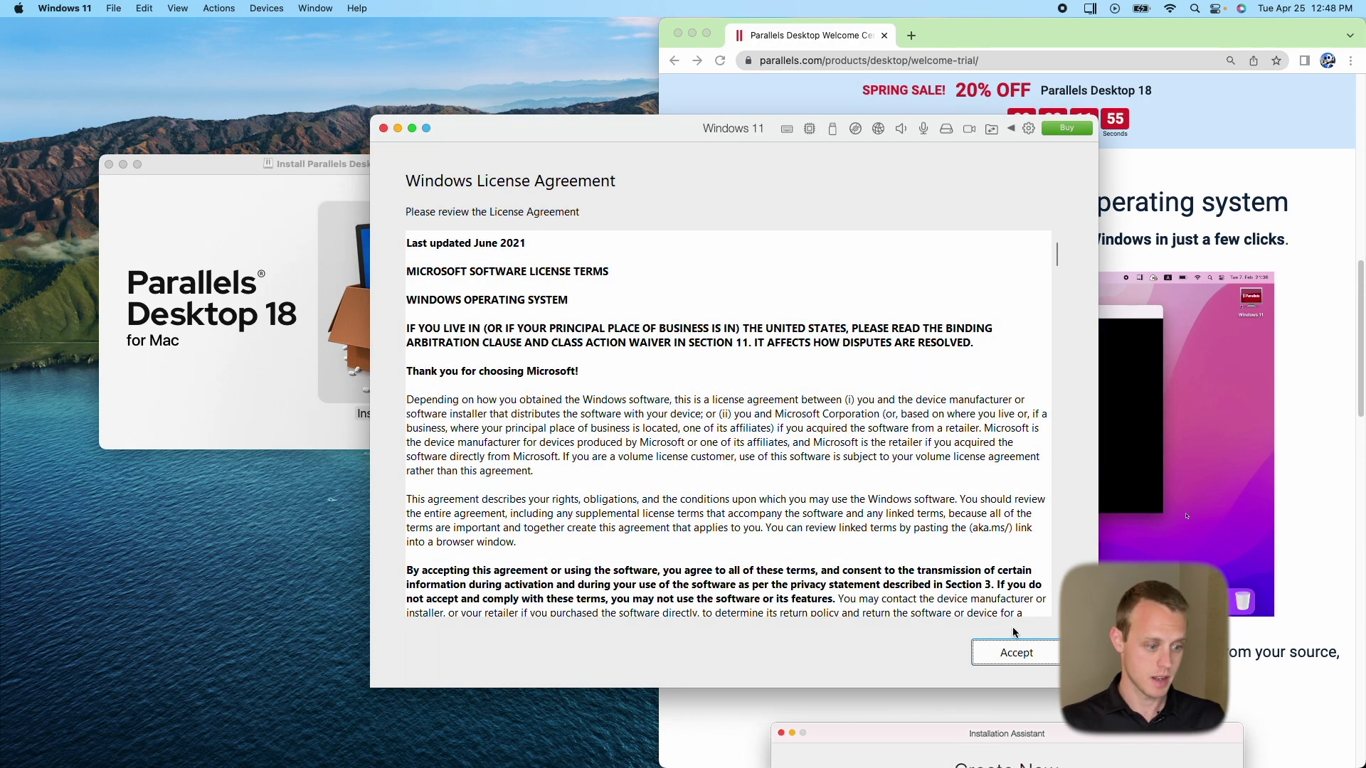
- Accept the Windows 11 license agreement and move the VM window up and left
{"action": "left_click", "coordinate": [1009, 659]}
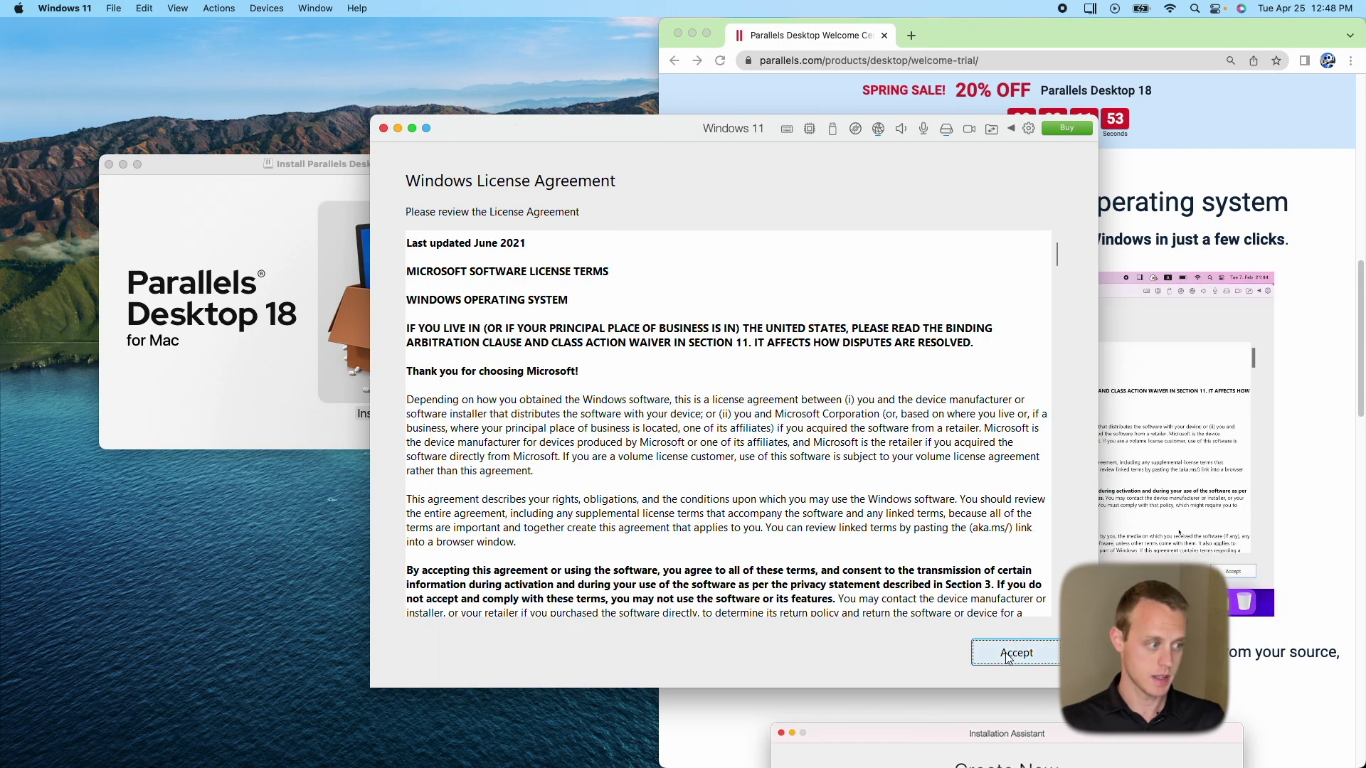
{"action": "left_click", "coordinate": [1008, 659]}
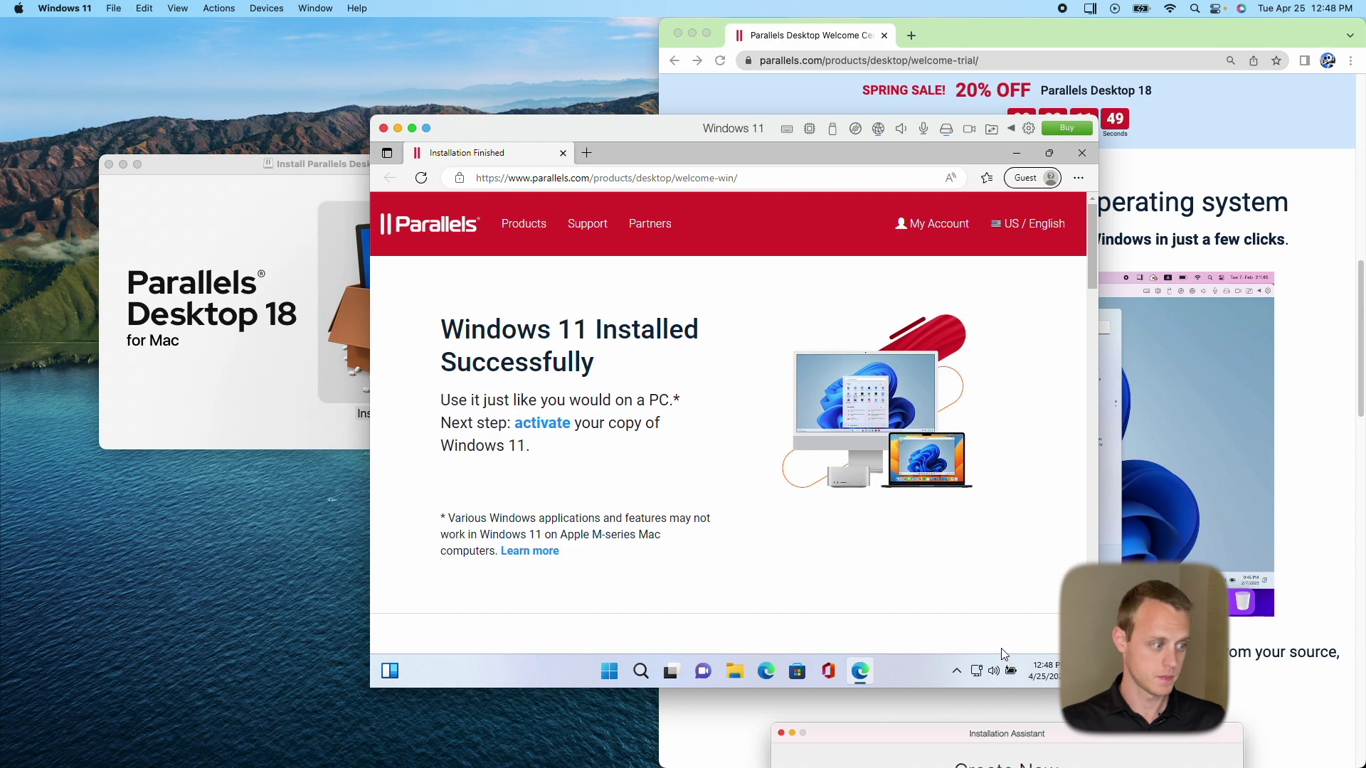
{"action": "left_click_drag", "start_coordinate": [669, 128], "coordinate": [329, 6]}
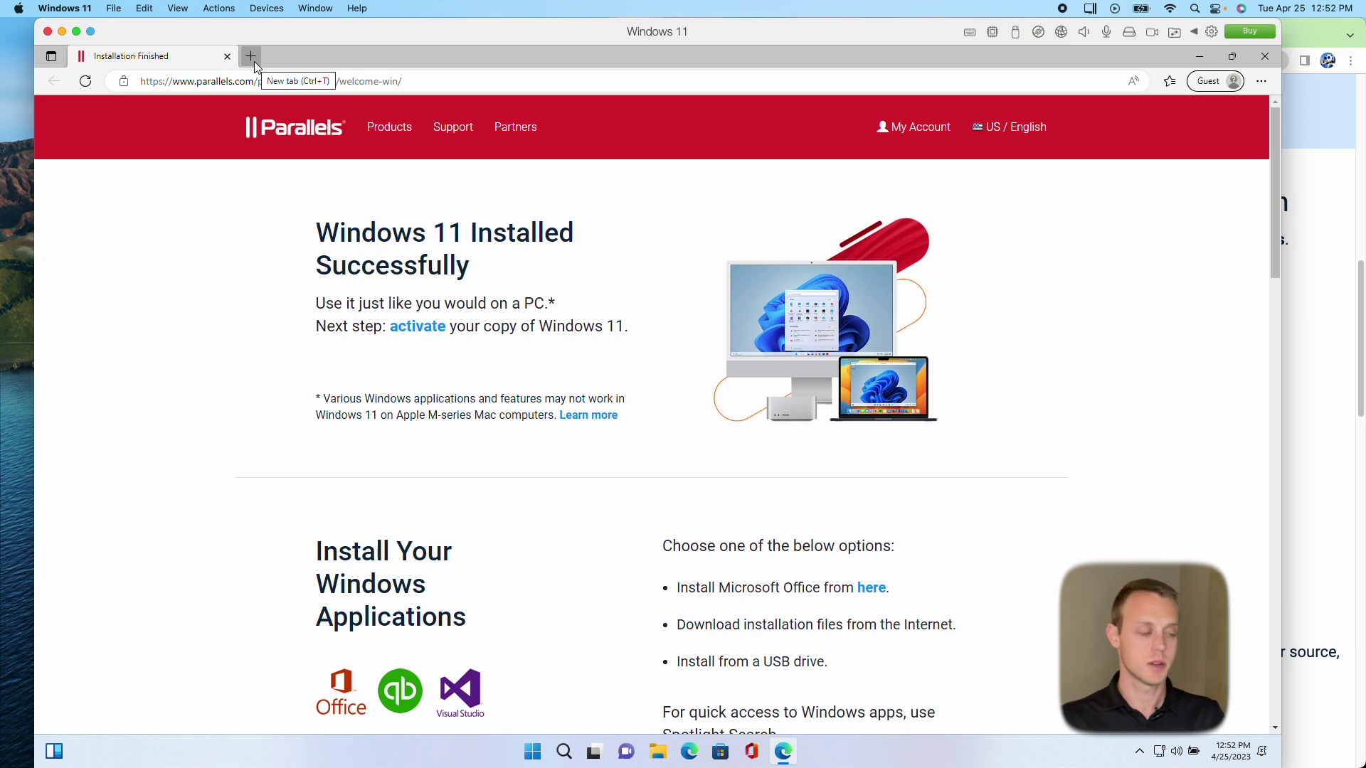
- Load rankingtactics.com in a new tab and open its ZimmWriter Help page
{"action": "left_click", "coordinate": [251, 56]}
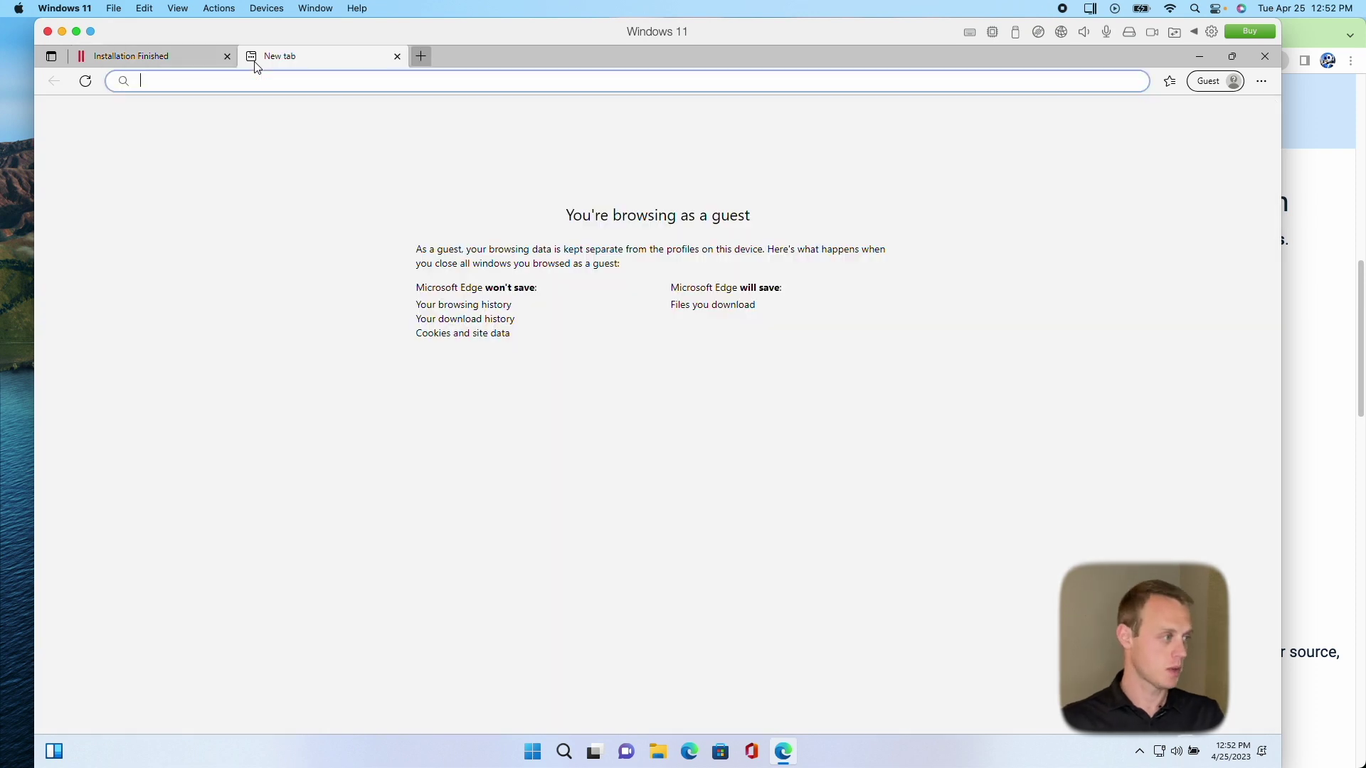
{"action": "type", "text": "rankingtactics.com"}
{"action": "key", "text": "Return"}
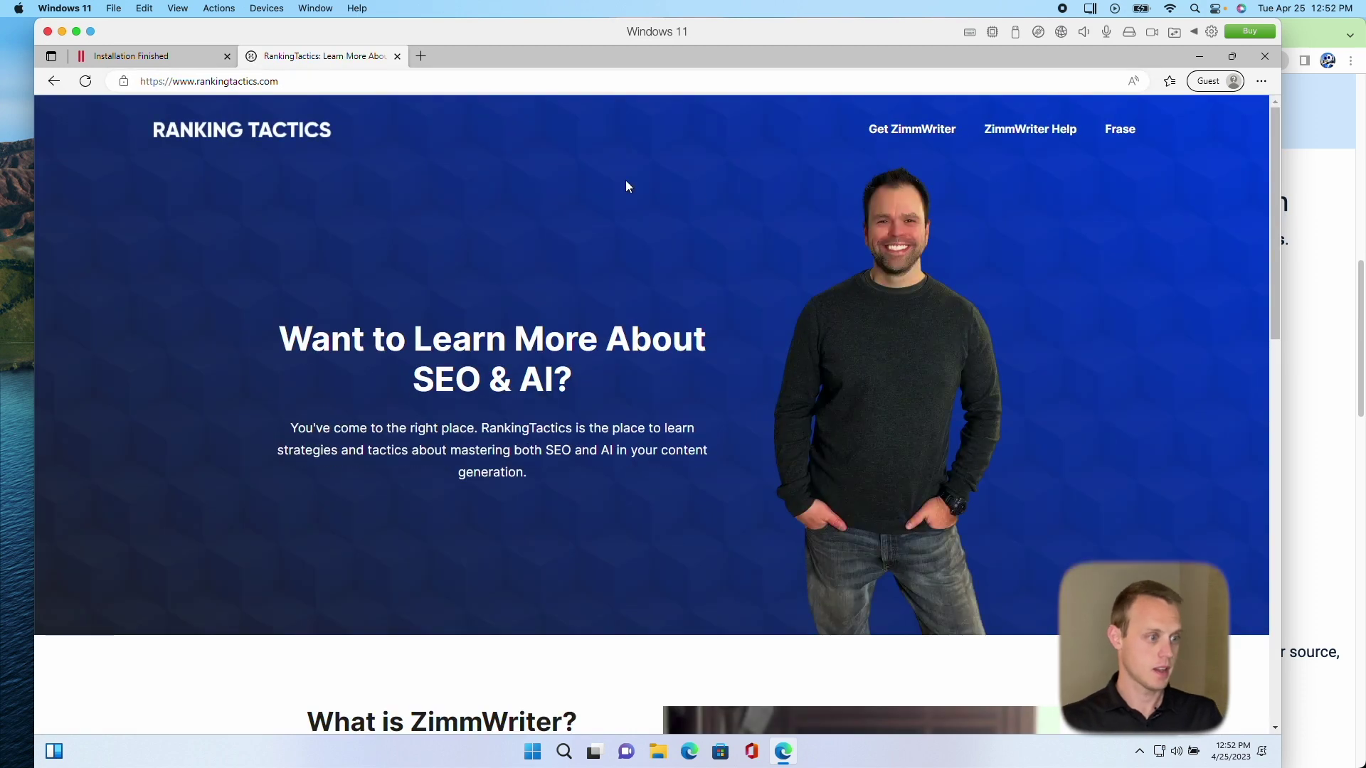
{"action": "left_click", "coordinate": [1060, 132]}
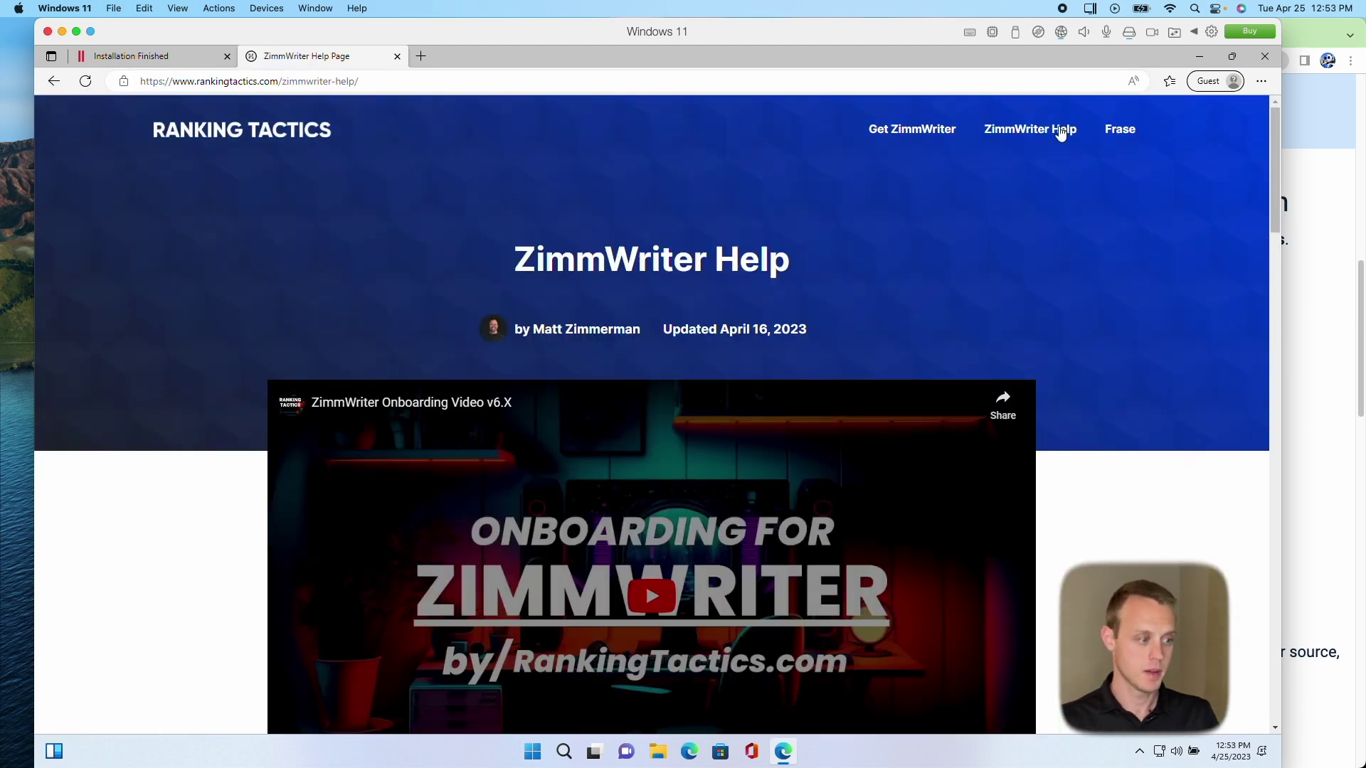
{"action": "scroll", "coordinate": [969, 257], "scroll_direction": "down", "scroll_amount": 5}
{"action": "scroll", "coordinate": [970, 256], "scroll_direction": "up", "scroll_amount": 5}
{"action": "scroll", "coordinate": [733, 346], "scroll_direction": "down", "scroll_amount": 3}
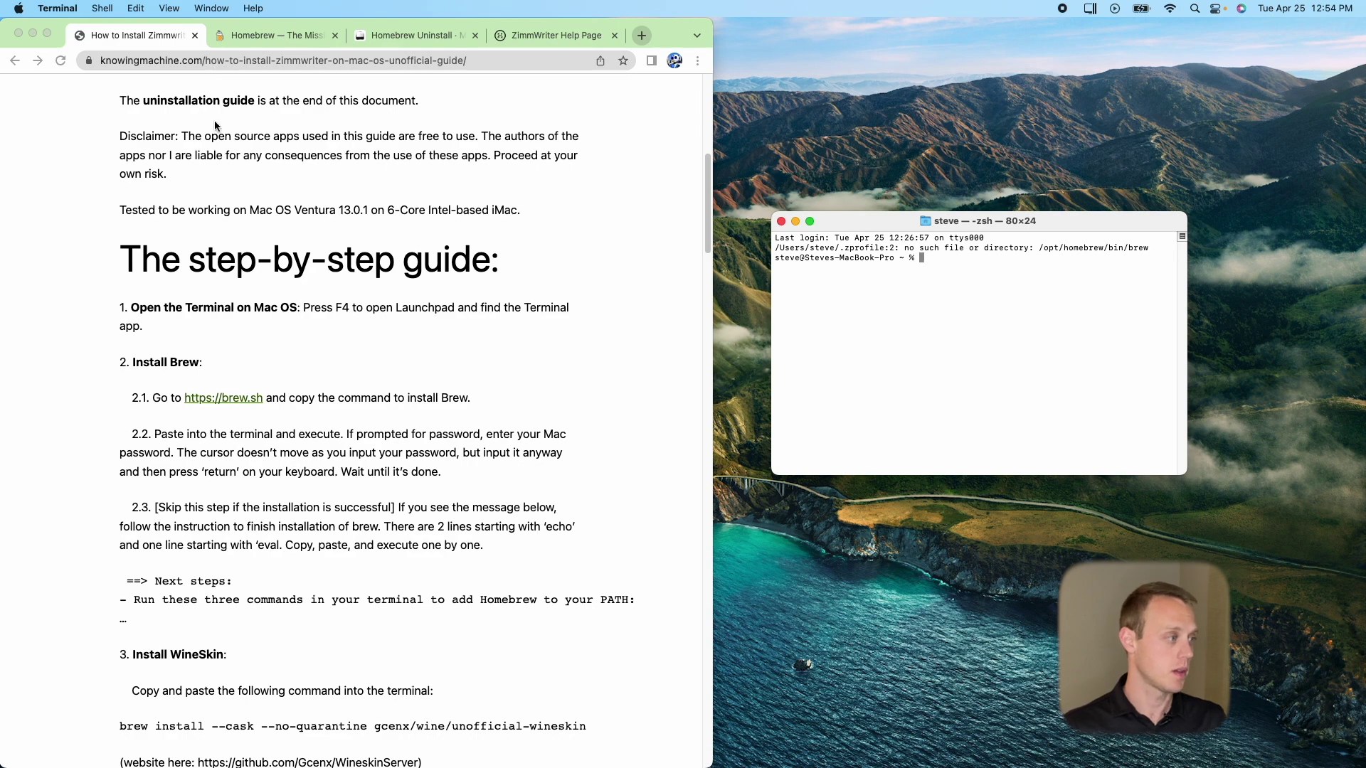
{"action": "scroll", "coordinate": [219, 164], "scroll_direction": "up", "scroll_amount": 8}
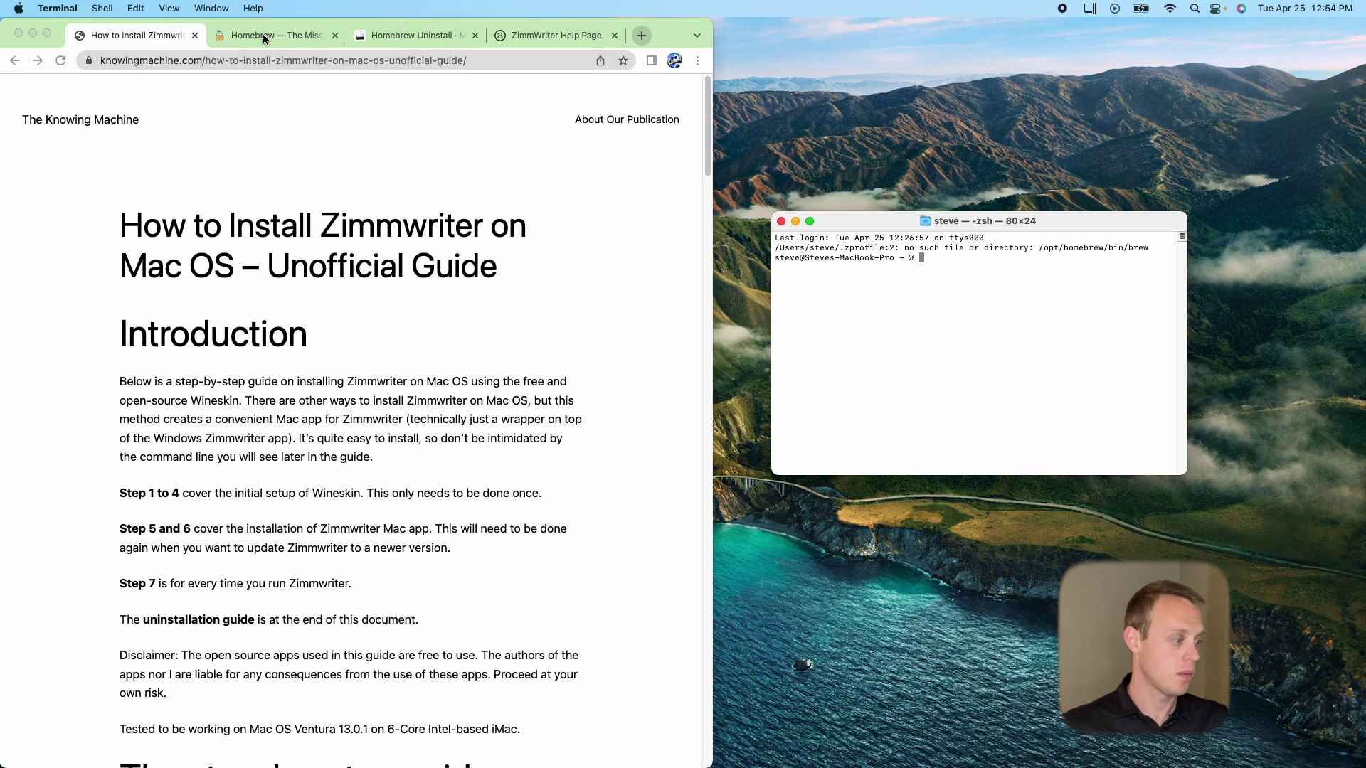
{"action": "scroll", "coordinate": [297, 534], "scroll_direction": "down", "scroll_amount": 3}
{"action": "scroll", "coordinate": [296, 532], "scroll_direction": "down", "scroll_amount": 5}
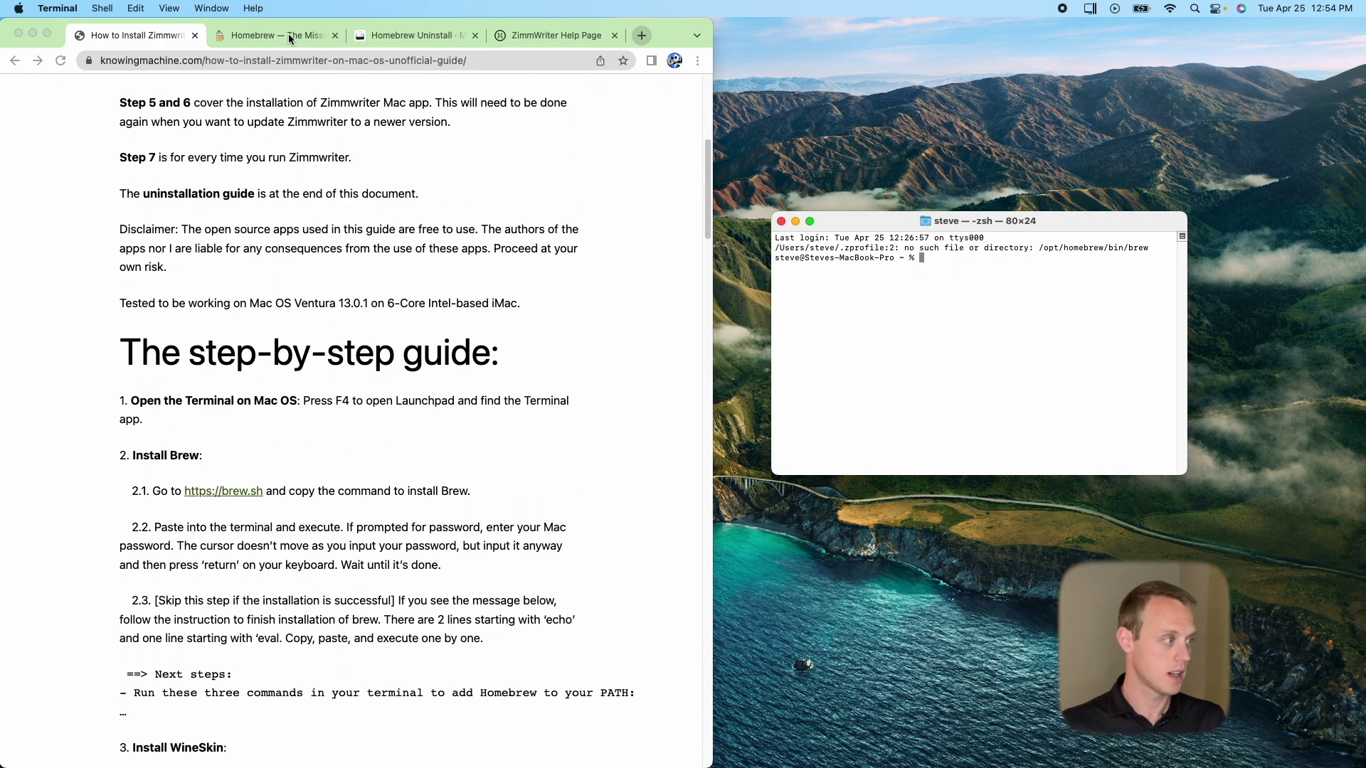
- Copy the Homebrew install command from brew.sh, run it in Terminal and enter the account password
{"action": "left_click", "coordinate": [289, 33]}
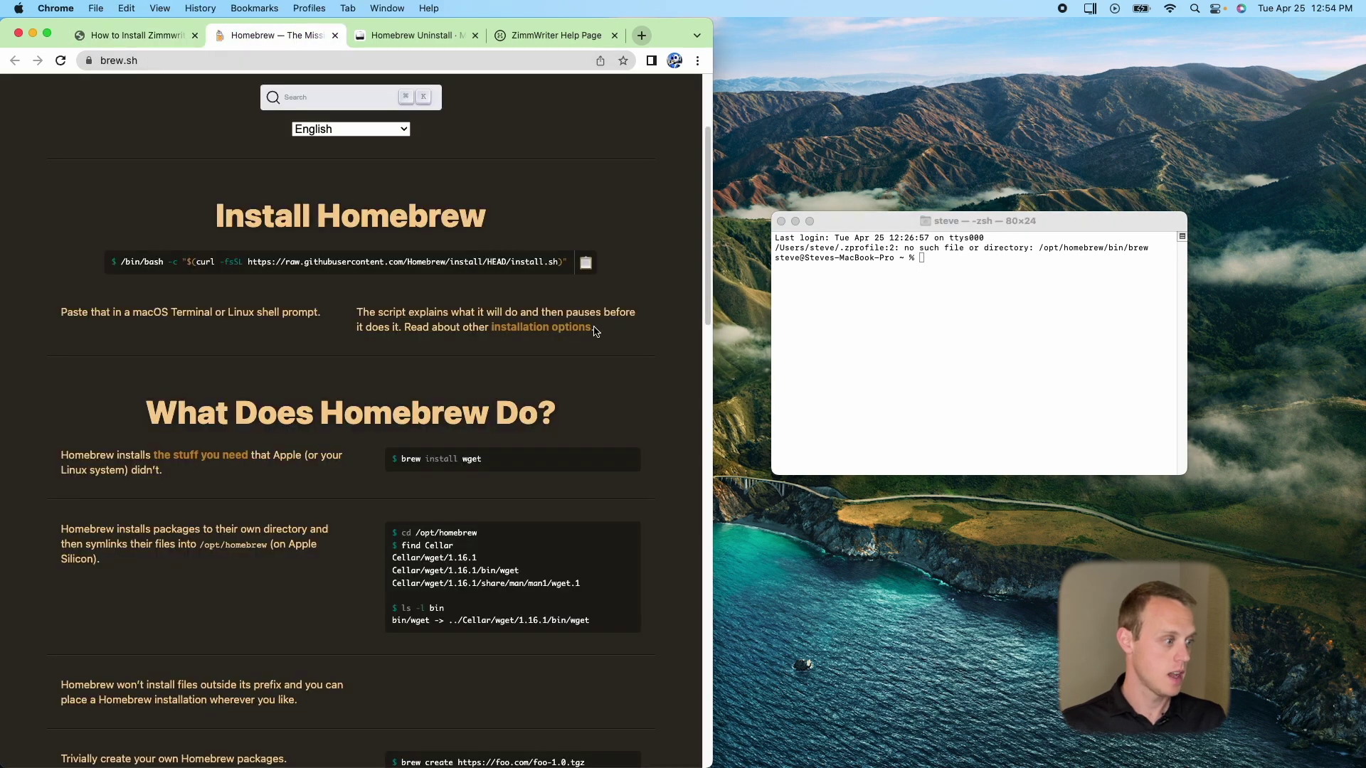
{"action": "left_click", "coordinate": [587, 265]}
{"action": "left_click", "coordinate": [935, 254]}
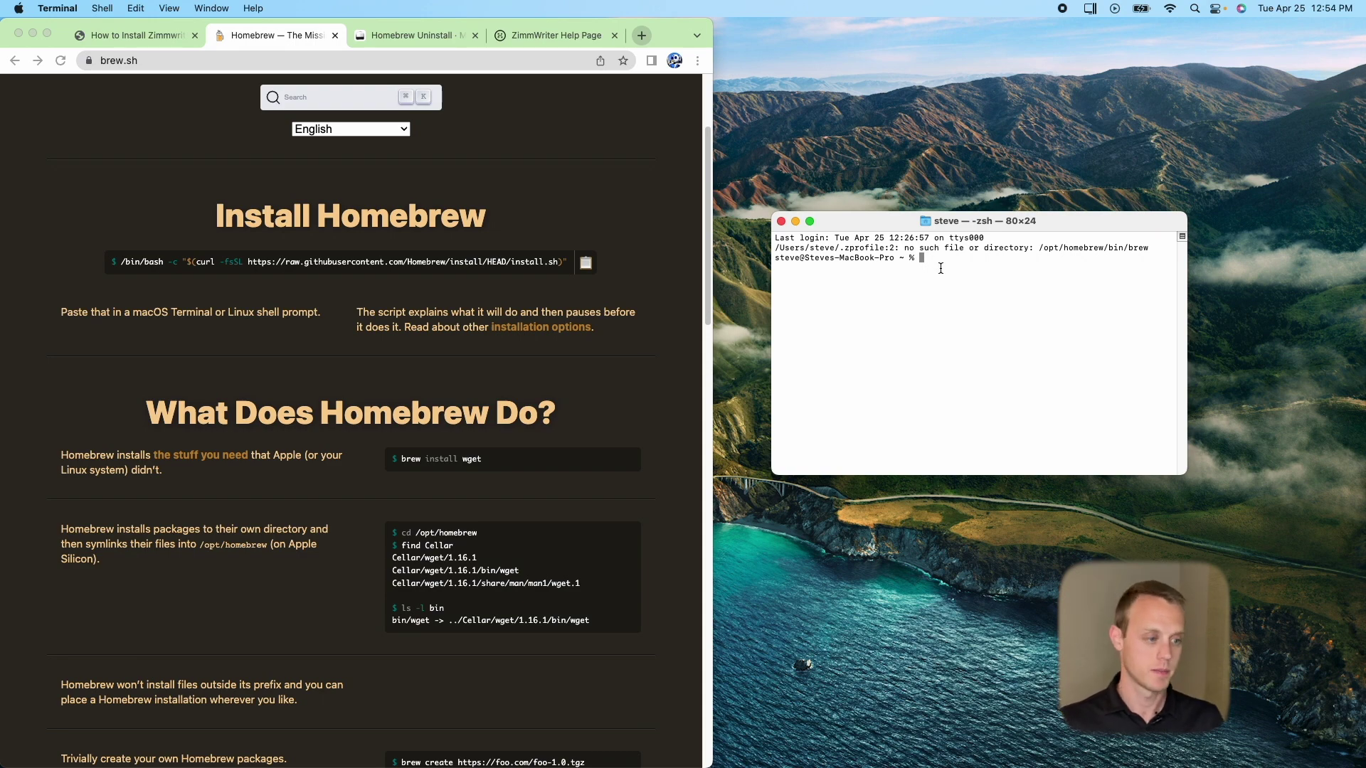
{"action": "key", "text": "super+v"}
{"action": "key", "text": "Return"}
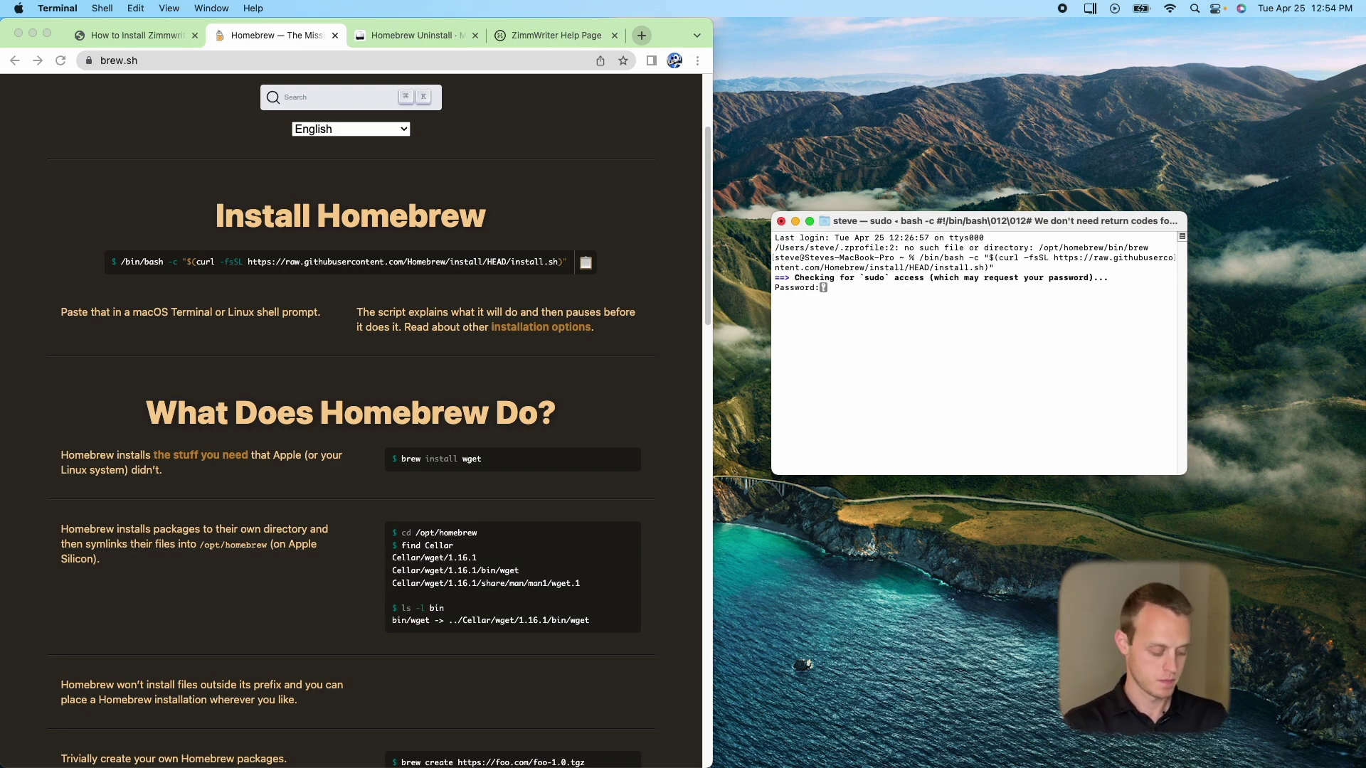
{"action": "key", "text": "Return"}
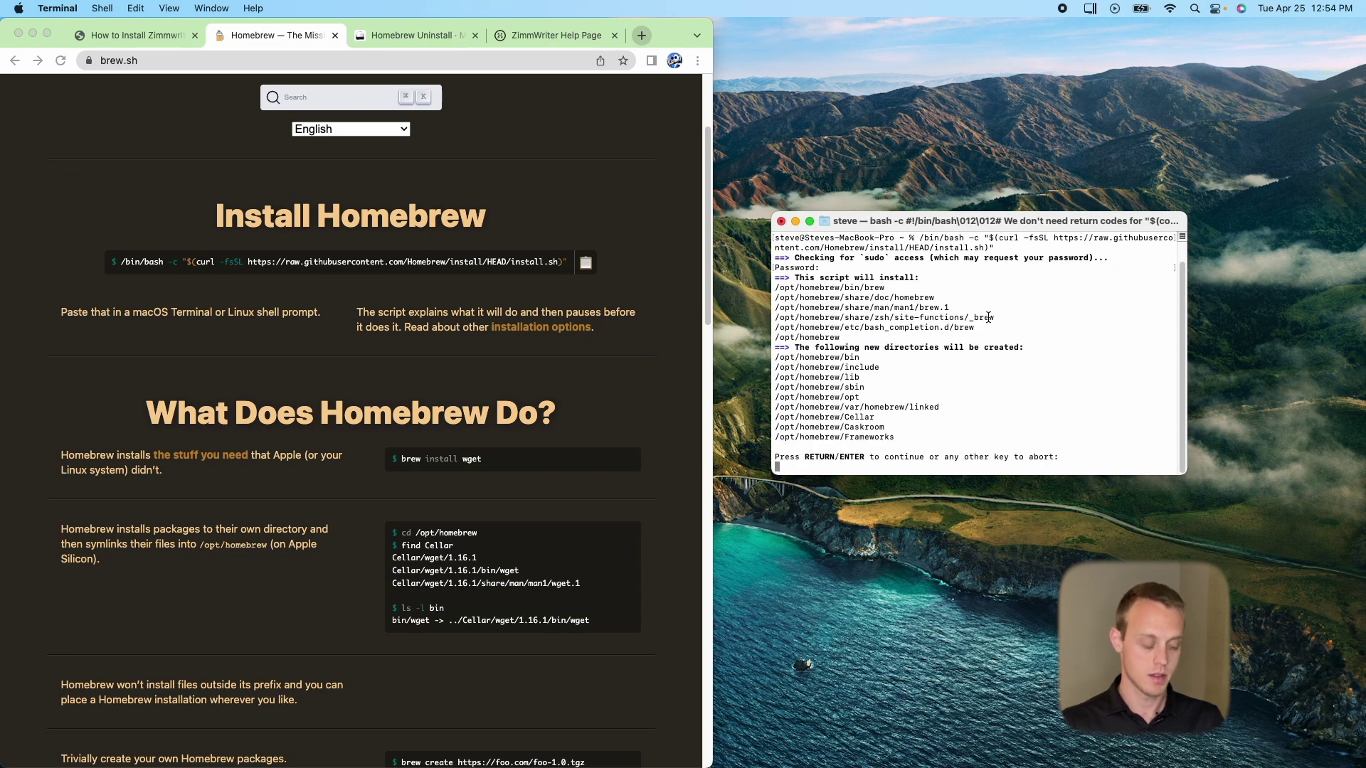
{"action": "key", "text": "Return"}
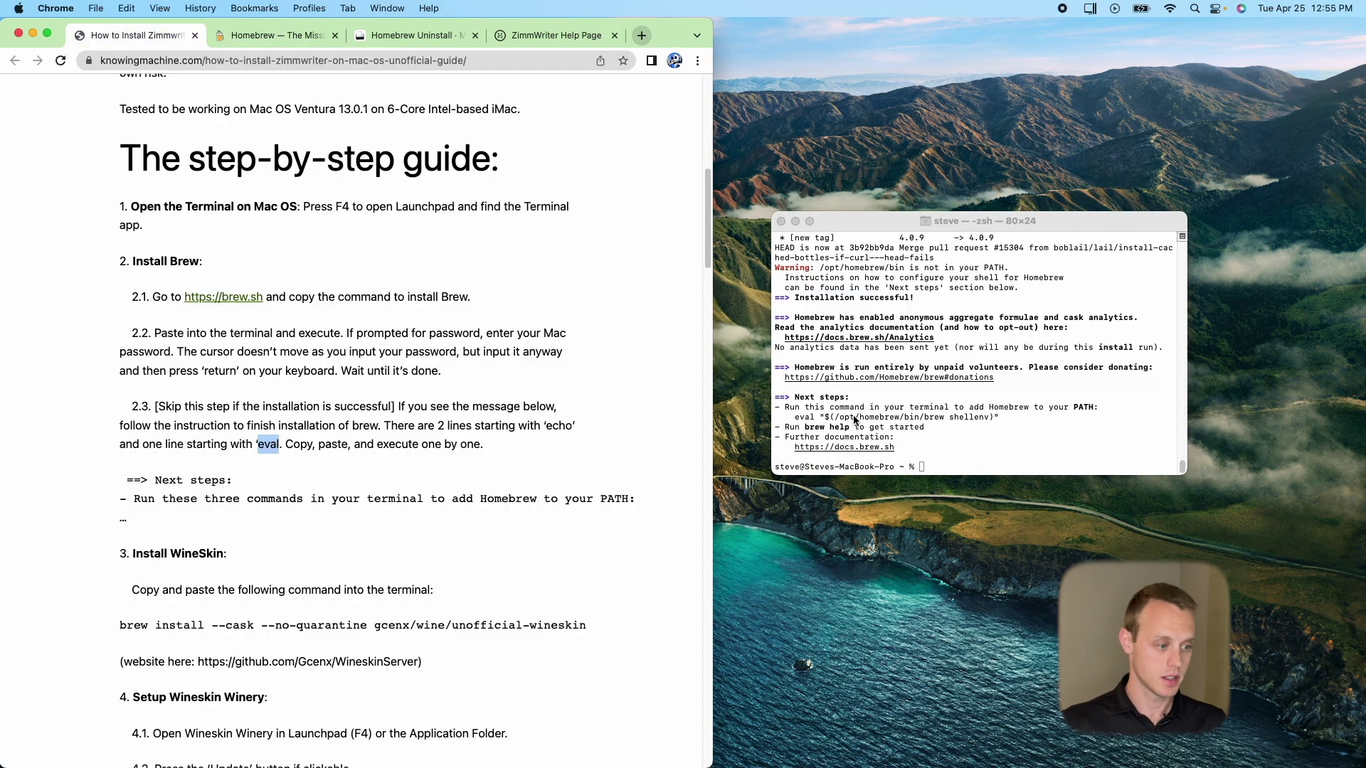
- Copy the eval "$(/opt/homebrew/bin/brew shellenv)" line from Next steps and run it
{"action": "left_click", "coordinate": [794, 418]}
{"action": "left_click_drag", "start_coordinate": [795, 417], "coordinate": [999, 418]}
{"action": "left_click", "coordinate": [940, 466]}
{"action": "key", "text": "super+v"}
{"action": "key", "text": "Return"}
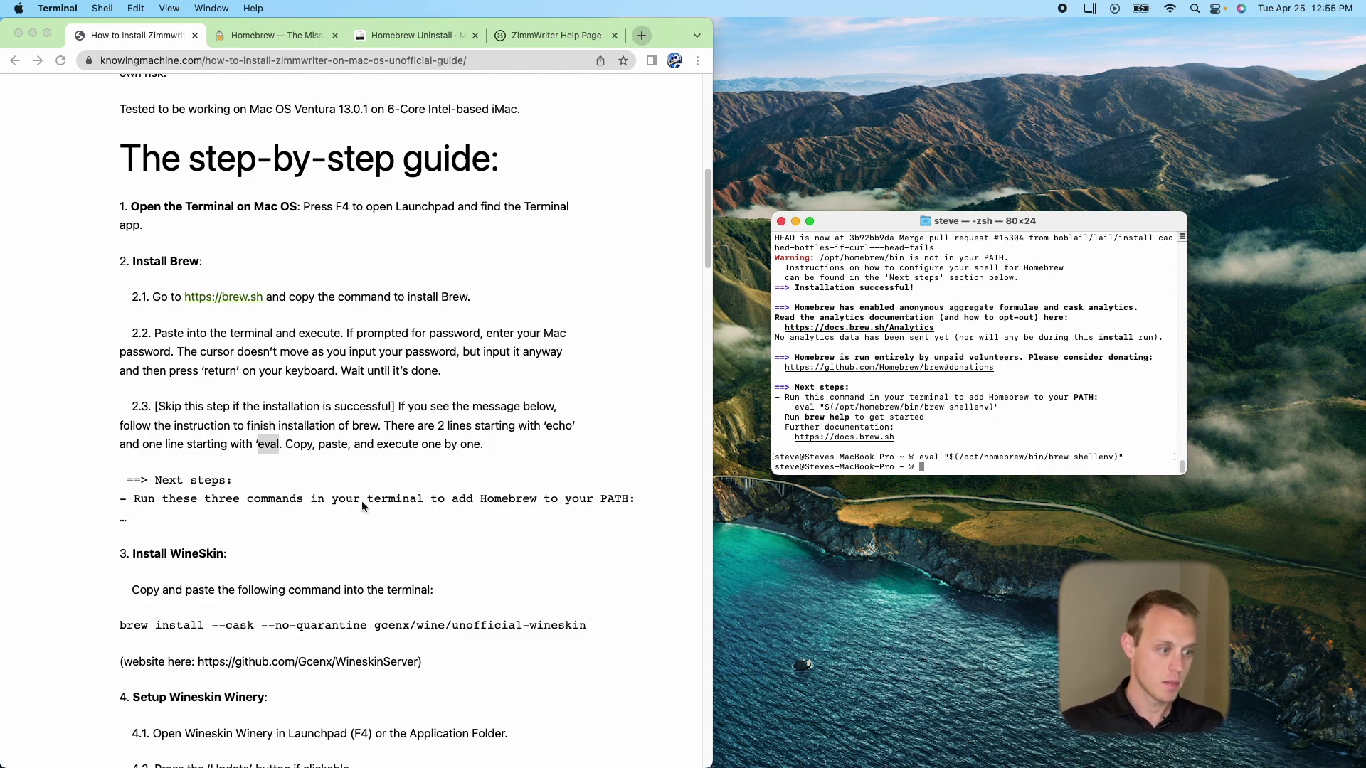
- Copy the guide's brew install --cask unofficial-wineskin command and run it in Terminal
{"action": "key", "text": "super+Tab"}
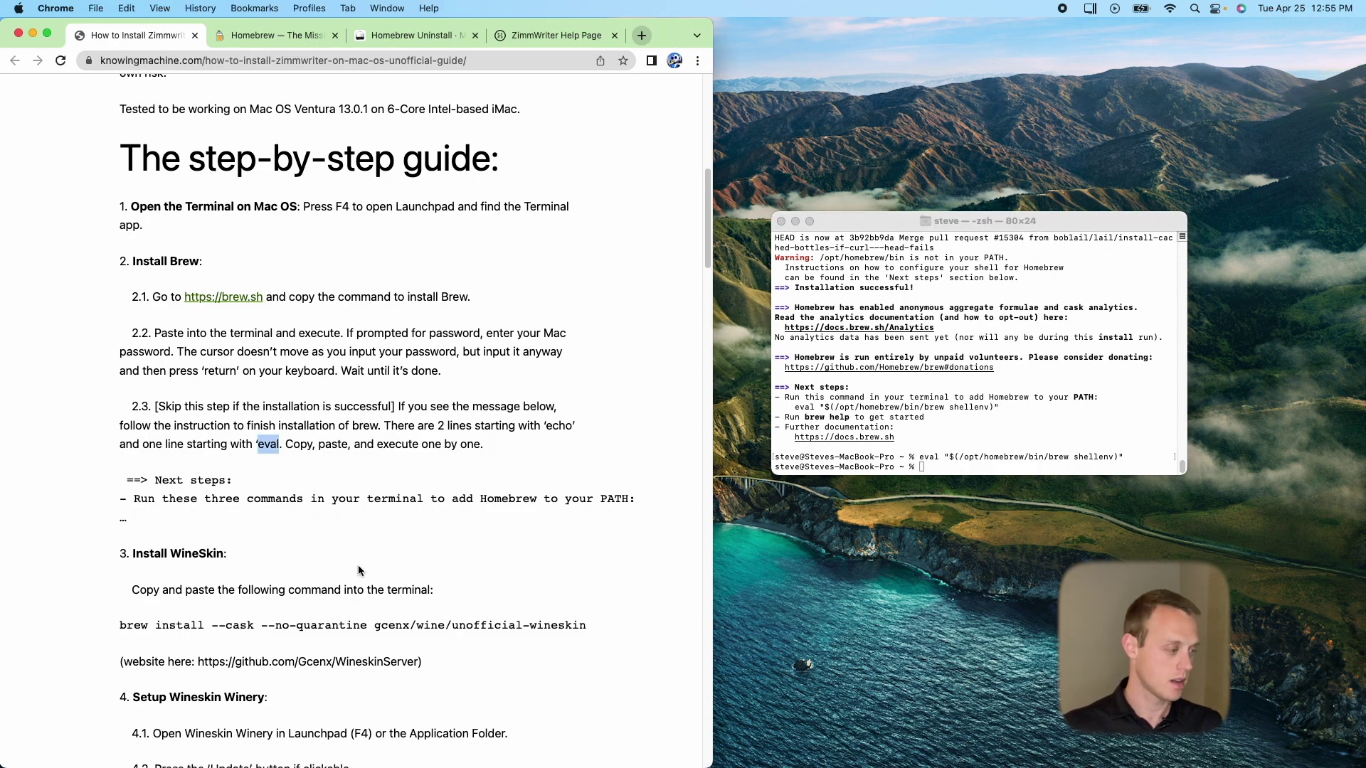
{"action": "scroll", "coordinate": [358, 571], "scroll_direction": "down", "scroll_amount": 3}
{"action": "left_click", "coordinate": [587, 536]}
{"action": "left_click_drag", "start_coordinate": [588, 536], "coordinate": [118, 534]}
{"action": "right_click", "coordinate": [125, 533]}
{"action": "left_click", "coordinate": [145, 563]}
{"action": "left_click", "coordinate": [923, 467]}
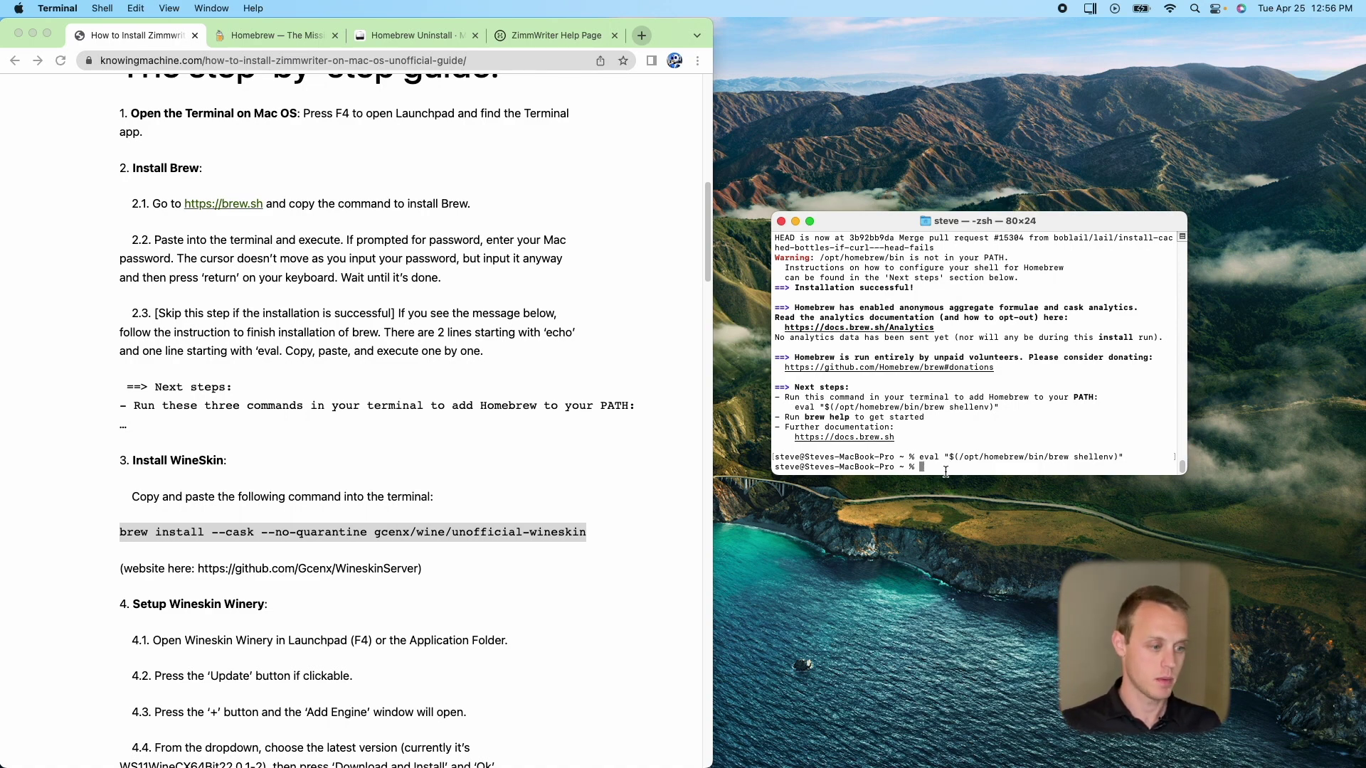
{"action": "key", "text": "super+v"}
{"action": "key", "text": "Return"}
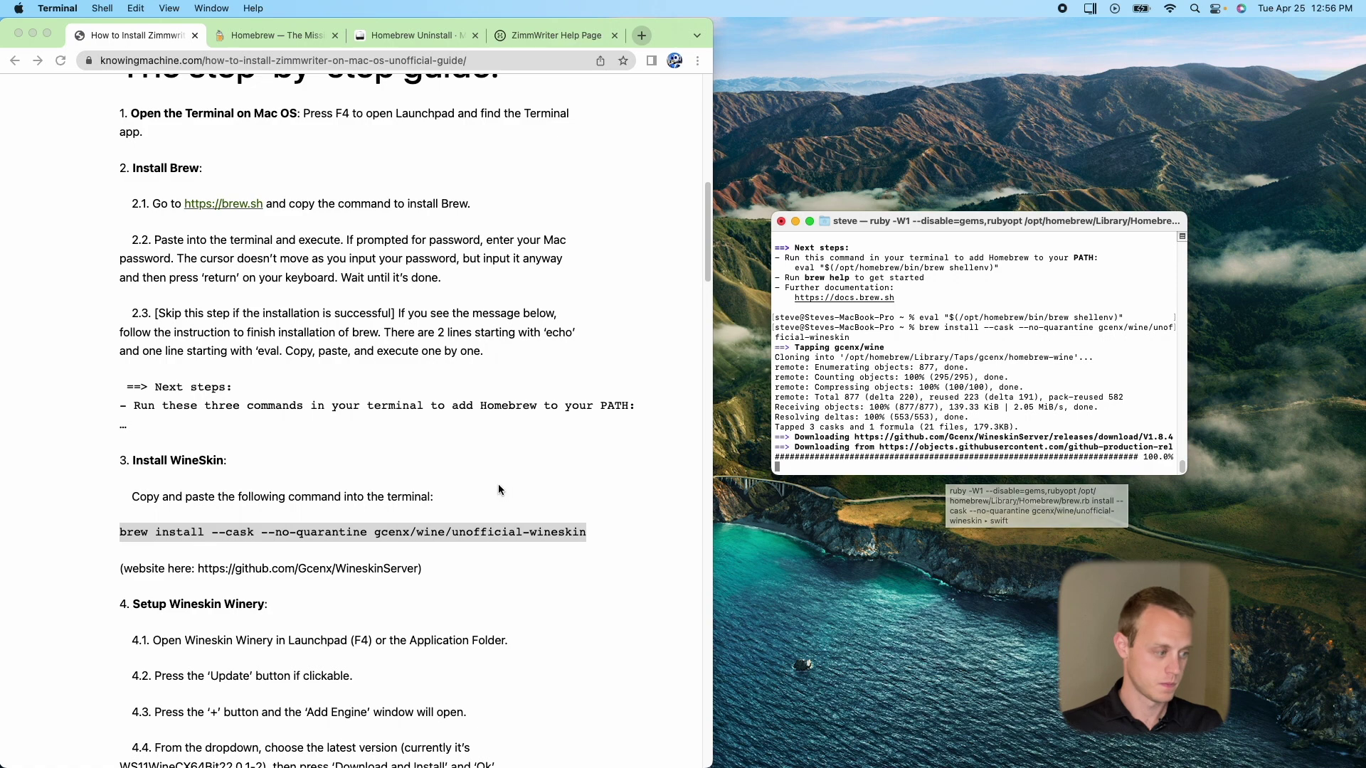
- Highlight the guide's step about opening Wineskin Winery while the Terminal install finishes
{"action": "scroll", "coordinate": [415, 581], "scroll_direction": "down", "scroll_amount": 5}
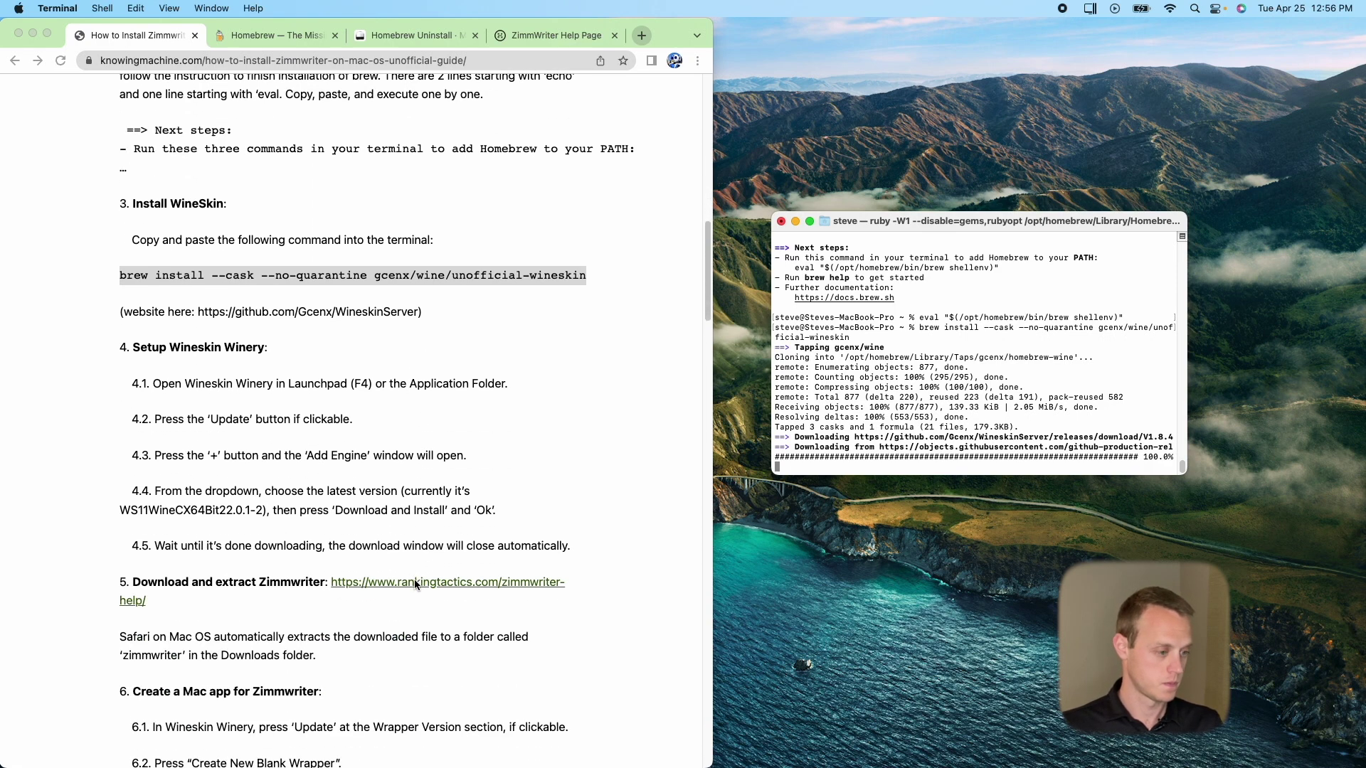
{"action": "left_click", "coordinate": [132, 391]}
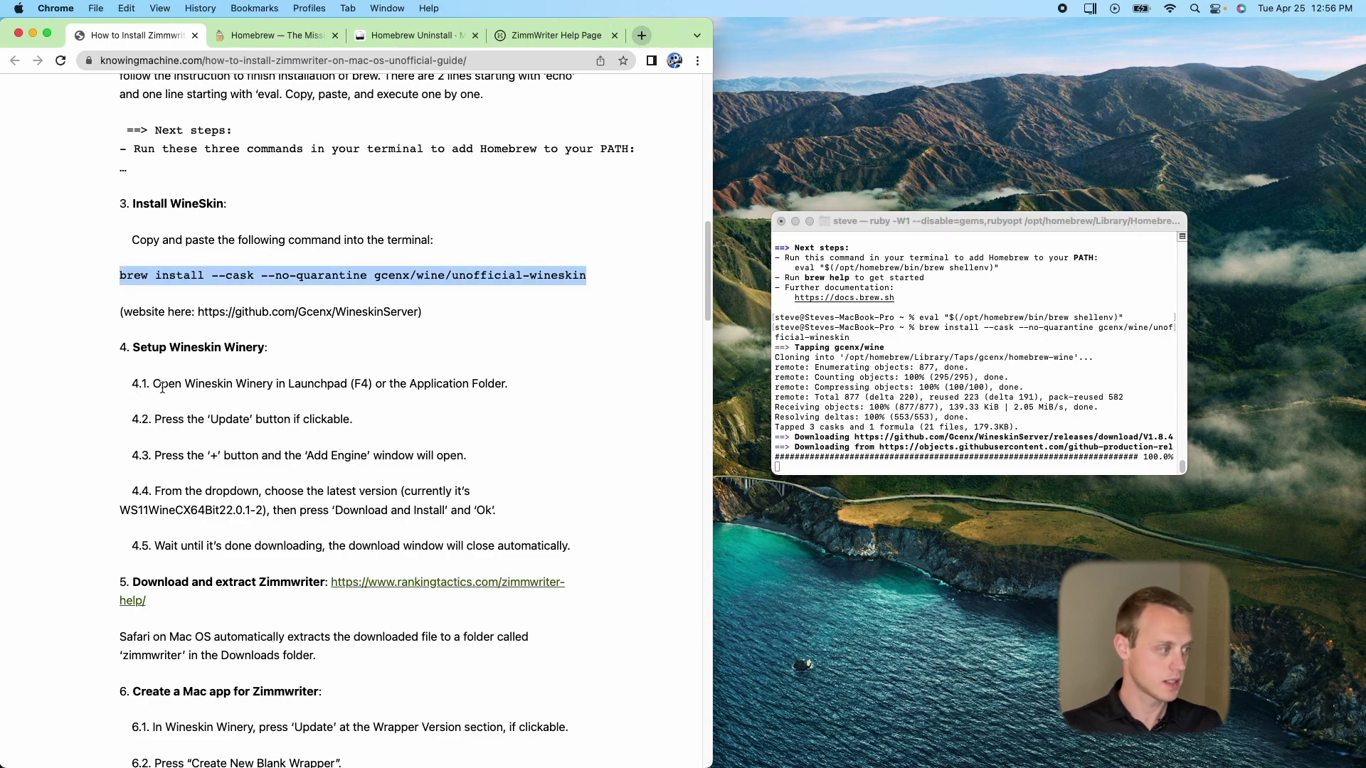
{"action": "left_click_drag", "start_coordinate": [153, 384], "coordinate": [509, 384]}
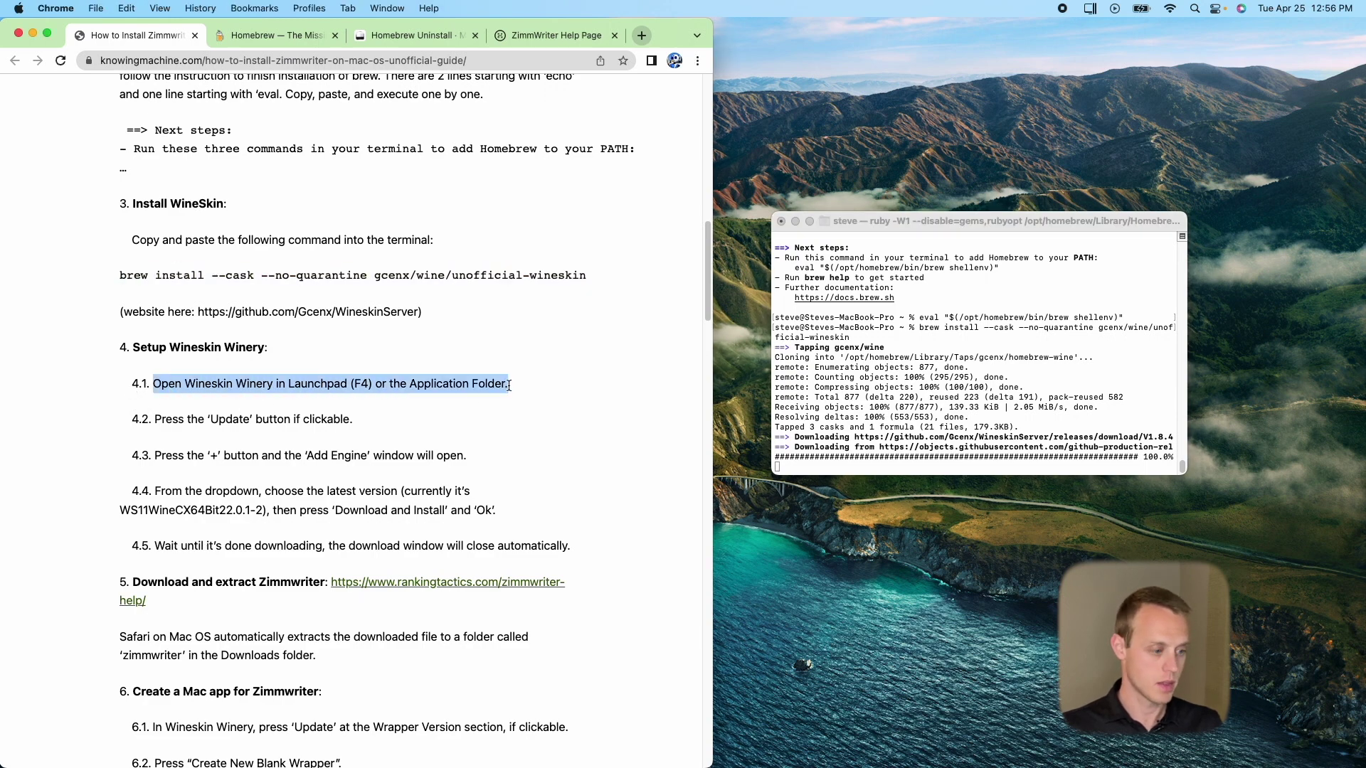
{"action": "left_click", "coordinate": [852, 466]}
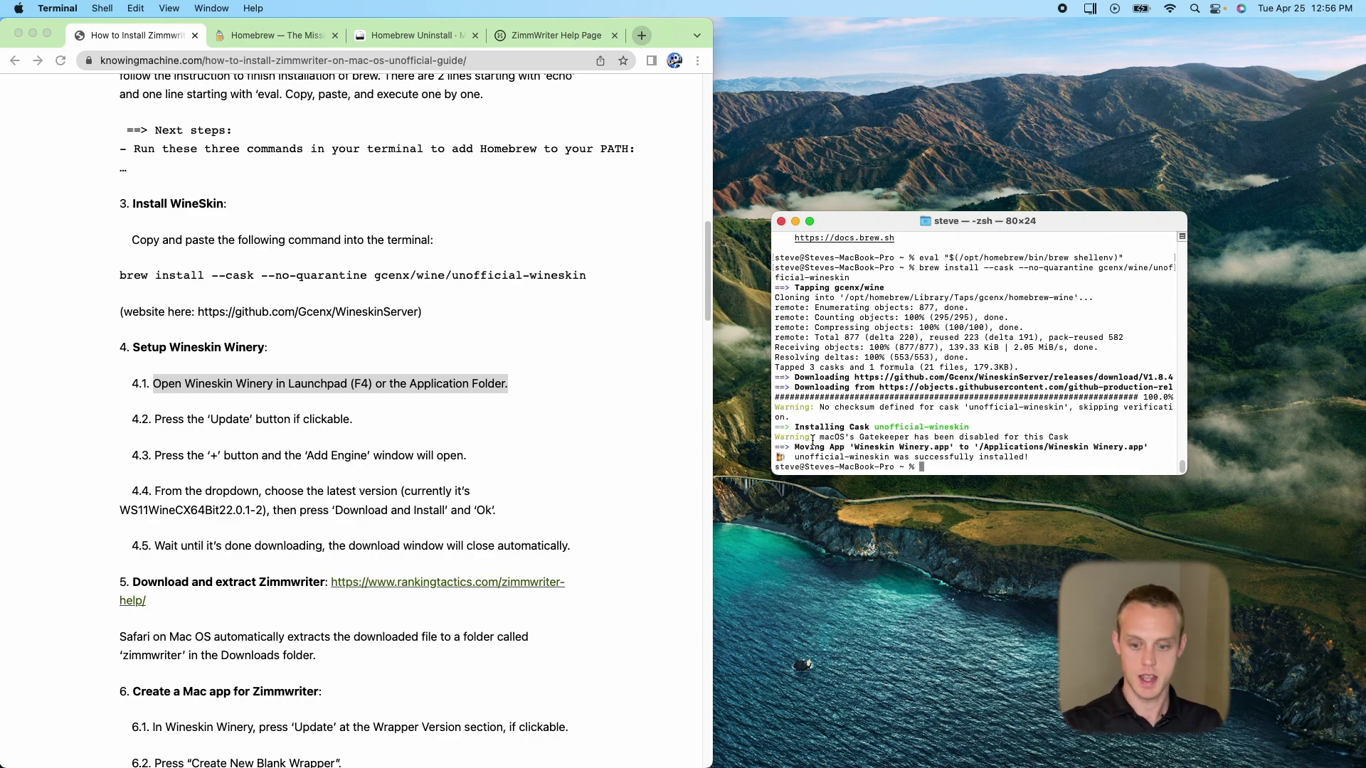
- Launch Wineskin Winery and delete the old WS11WineCX64Bit22.1.0-rc2 and 22.0.1-1 engines
{"action": "key", "text": "super+space"}
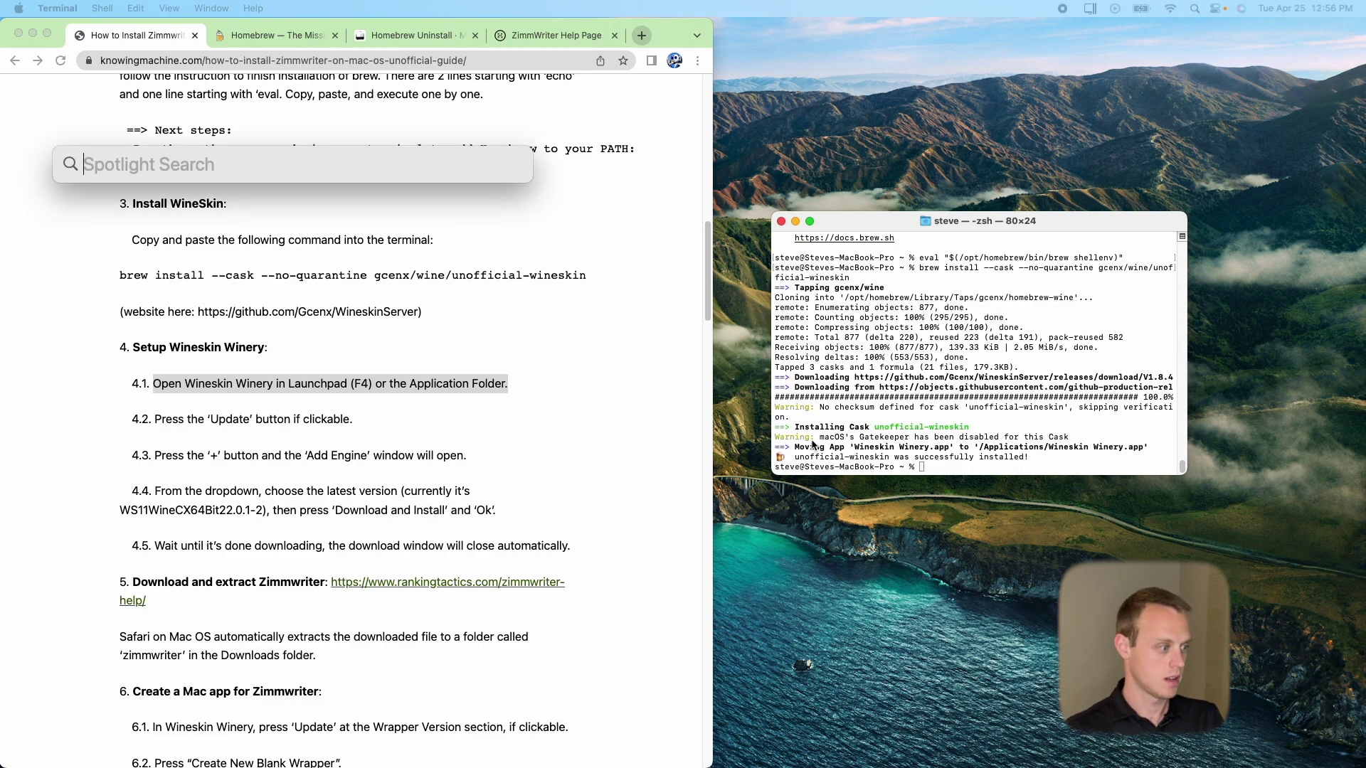
{"action": "type", "text": "wineskin Winery"}
{"action": "key", "text": "Return"}
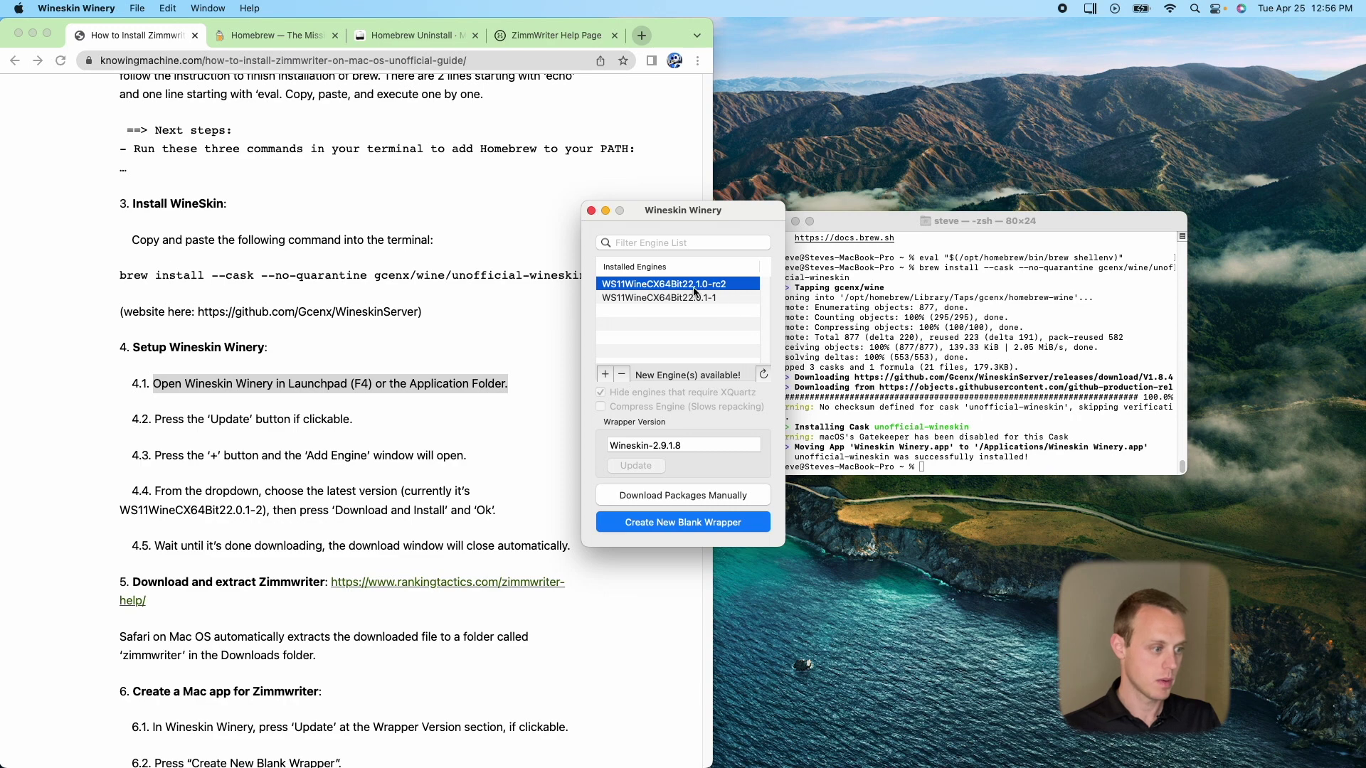
{"action": "left_click", "coordinate": [621, 374]}
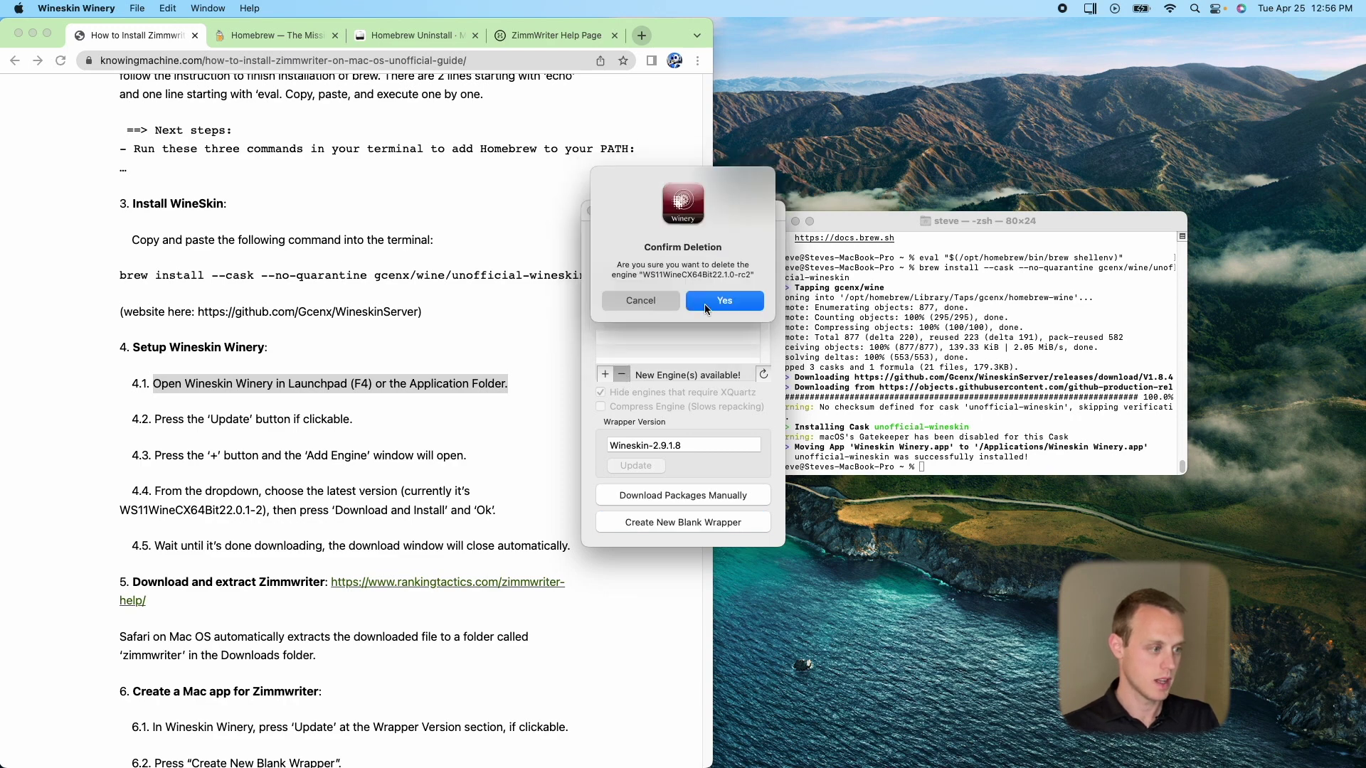
{"action": "left_click", "coordinate": [704, 305]}
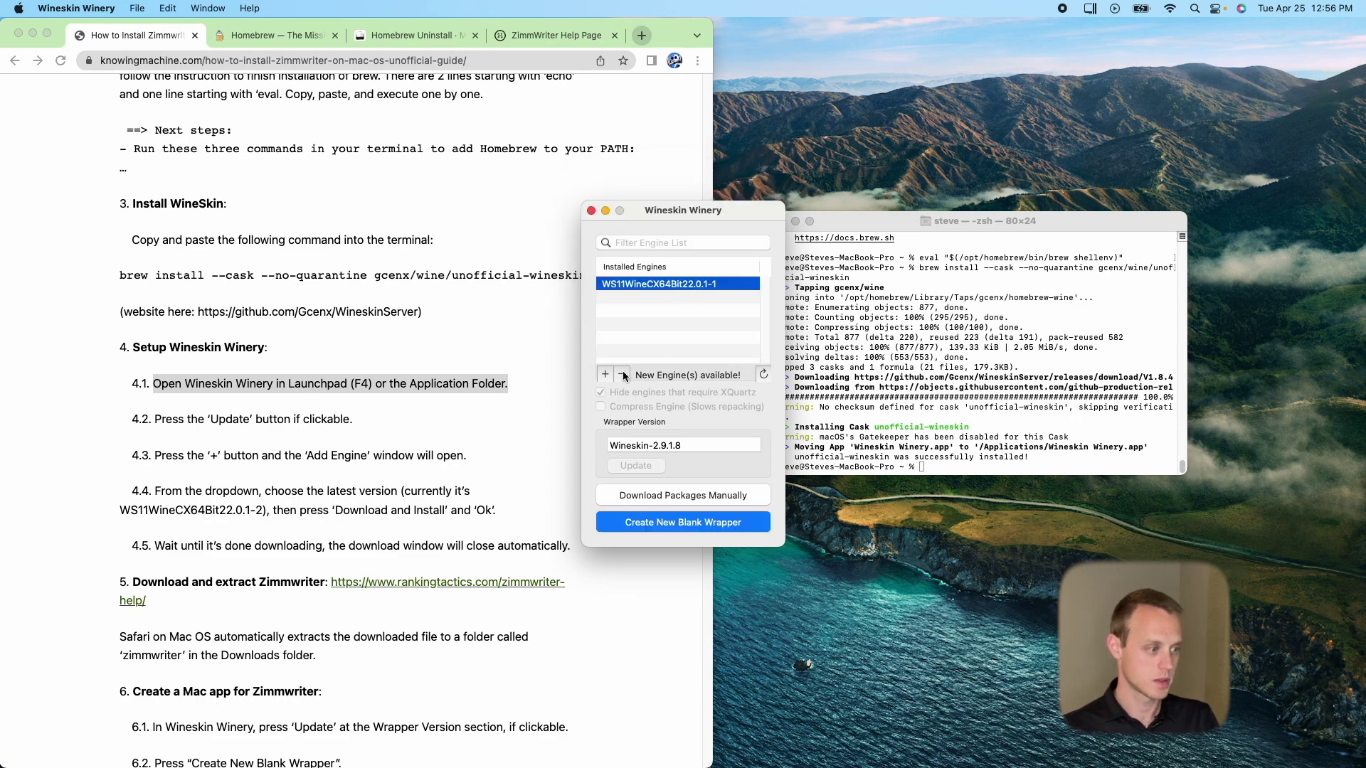
{"action": "left_click", "coordinate": [621, 374]}
{"action": "left_click", "coordinate": [704, 303]}
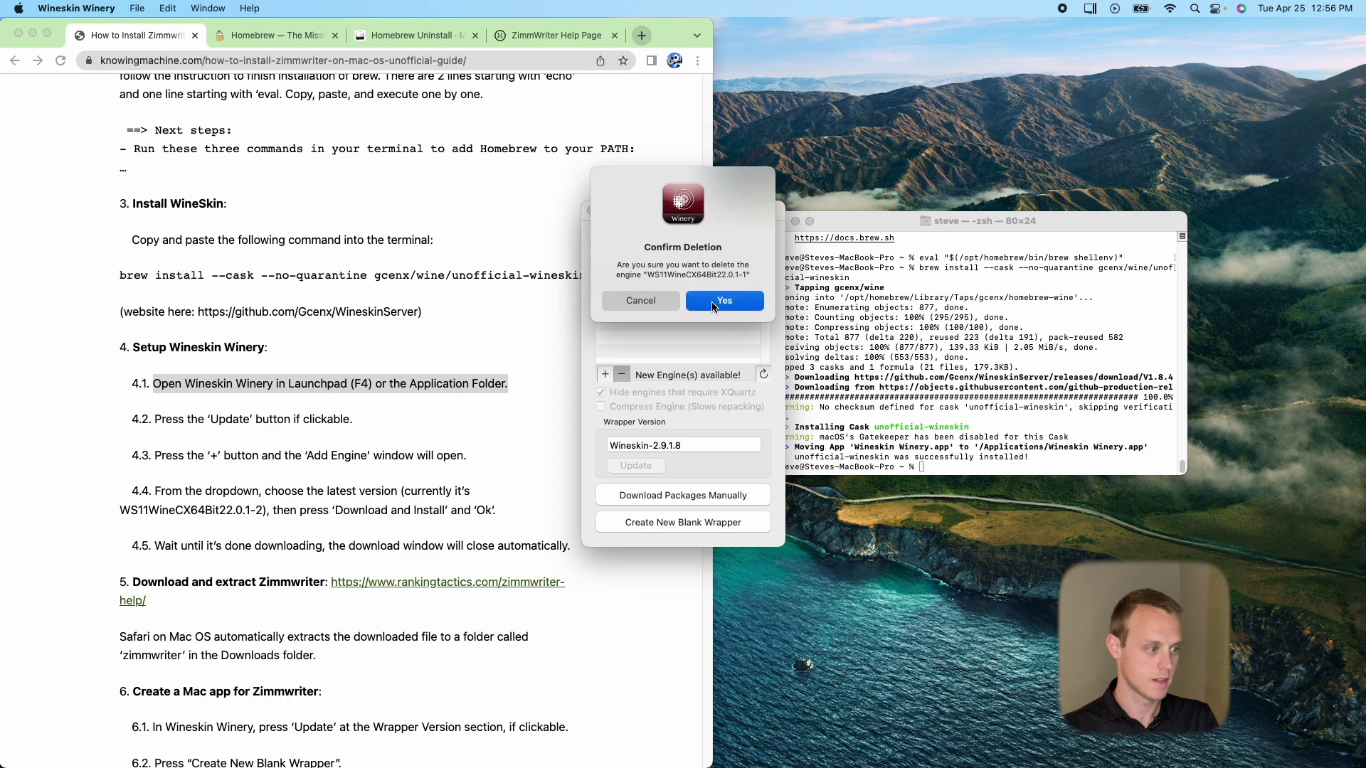
- Download and install the WS11WineCX64Bit22.1.1-rc1 engine
{"action": "left_click", "coordinate": [604, 374]}
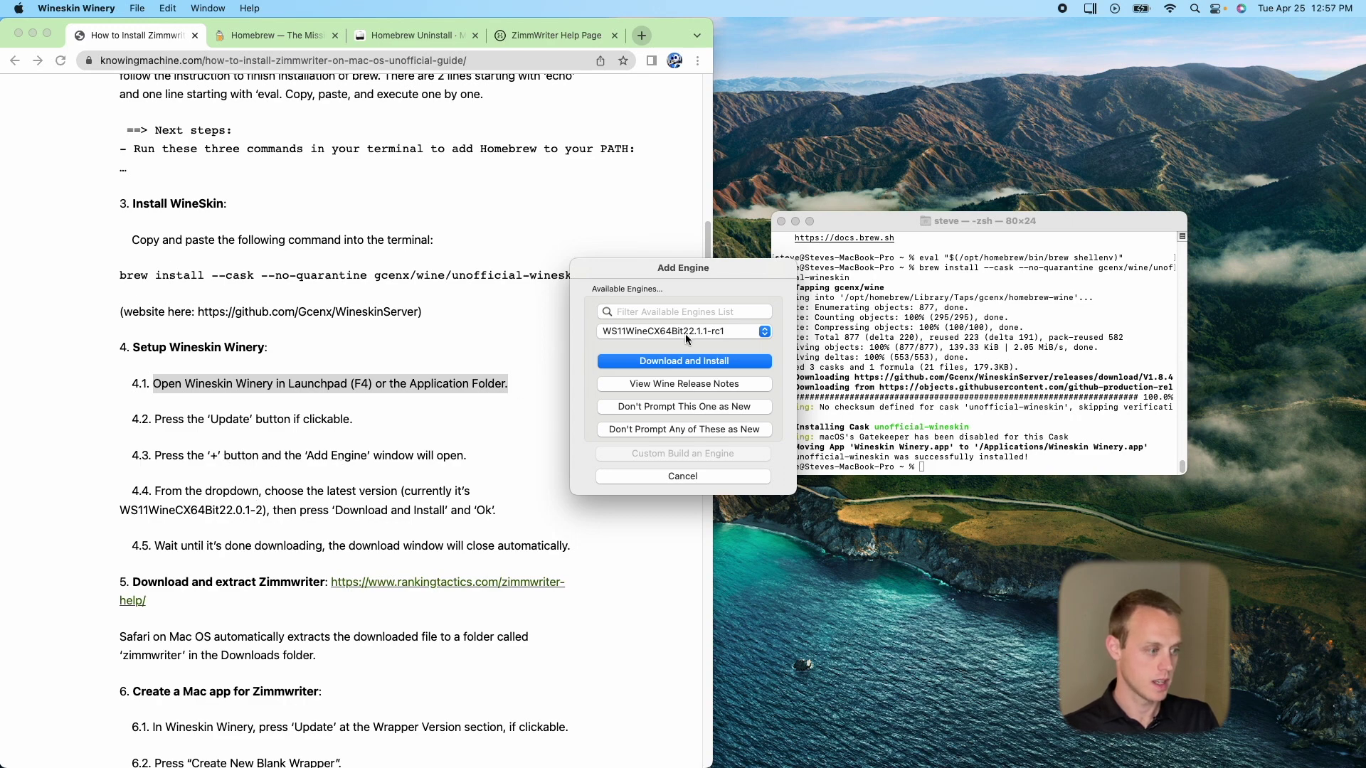
{"action": "left_click", "coordinate": [681, 362]}
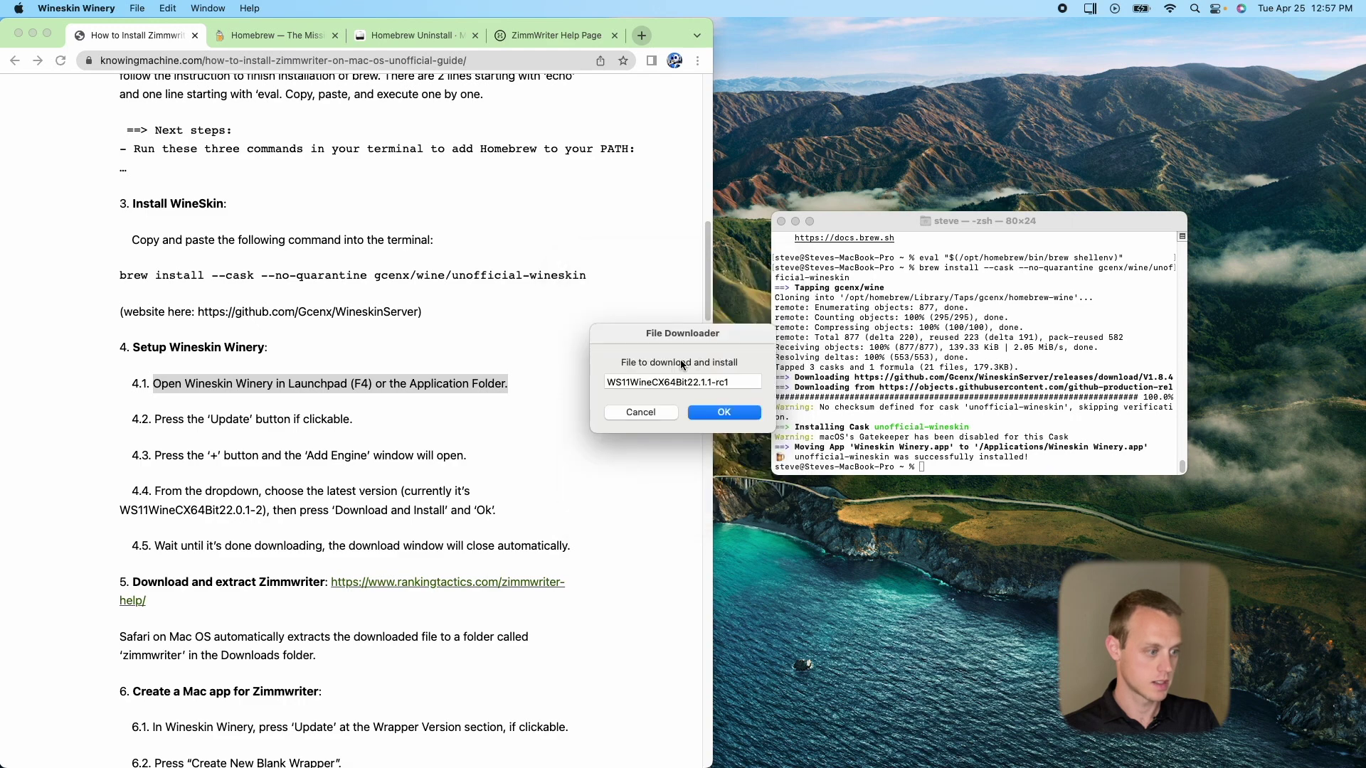
{"action": "left_click", "coordinate": [720, 414]}
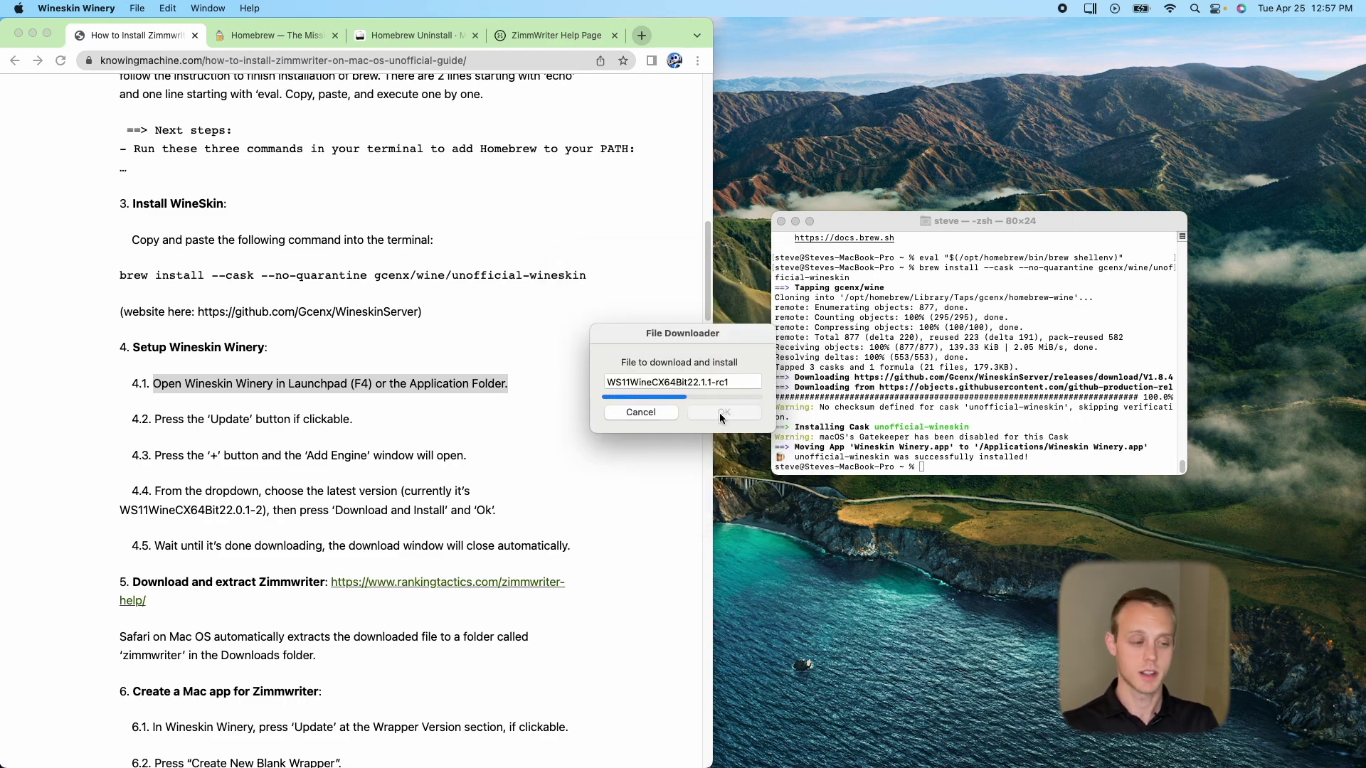
{"action": "scroll", "coordinate": [379, 541], "scroll_direction": "down", "scroll_amount": 3}
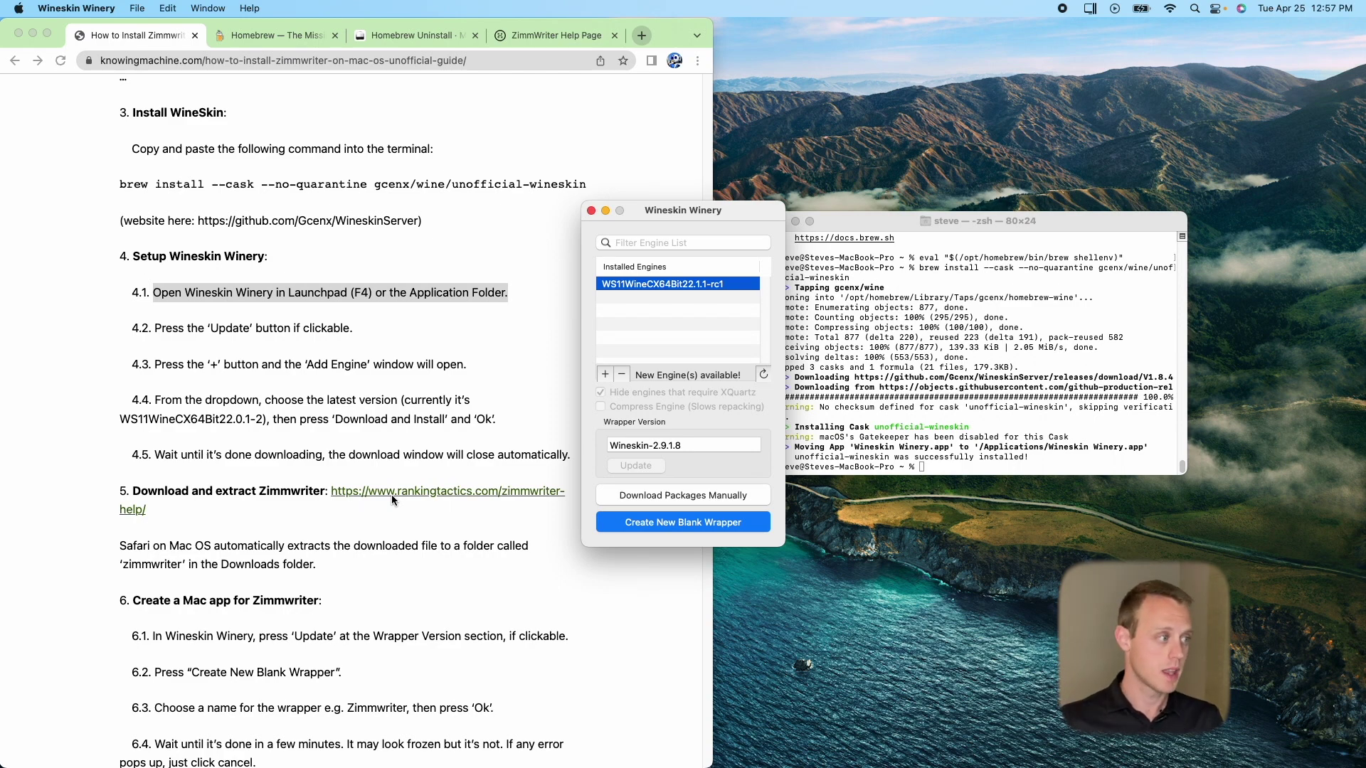
- View the ZimmWriter Help download section, then return to the install guide and Wineskin Winery
{"action": "left_click", "coordinate": [554, 32]}
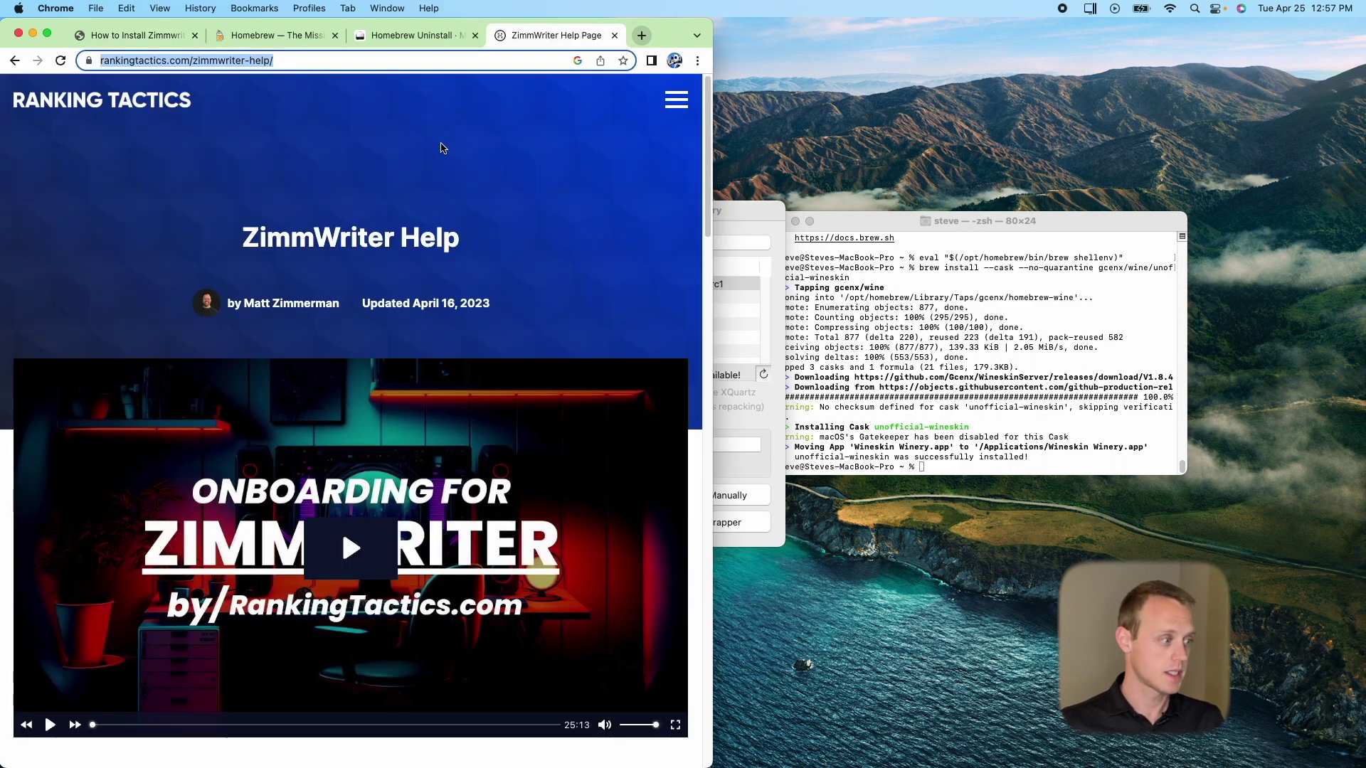
{"action": "left_click", "coordinate": [675, 101]}
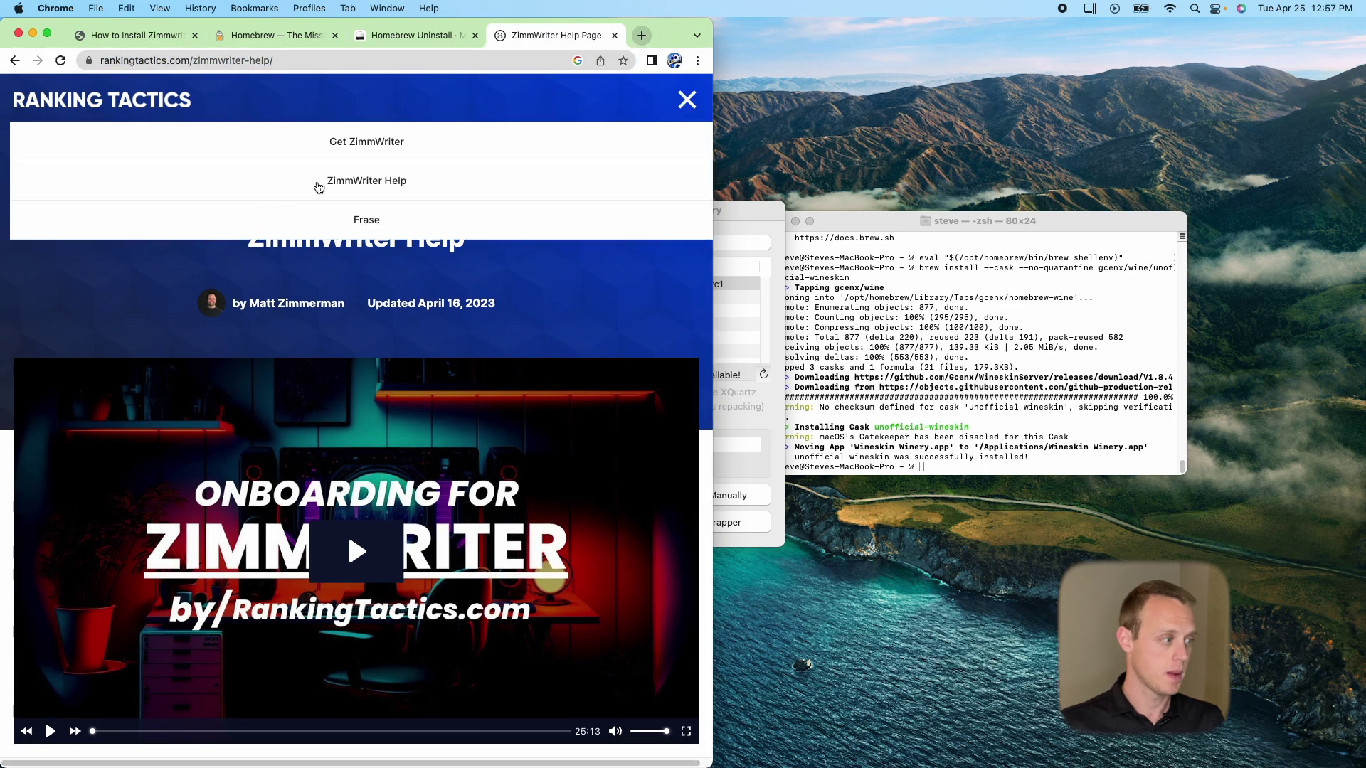
{"action": "left_click", "coordinate": [348, 183]}
{"action": "scroll", "coordinate": [339, 429], "scroll_direction": "down", "scroll_amount": 4}
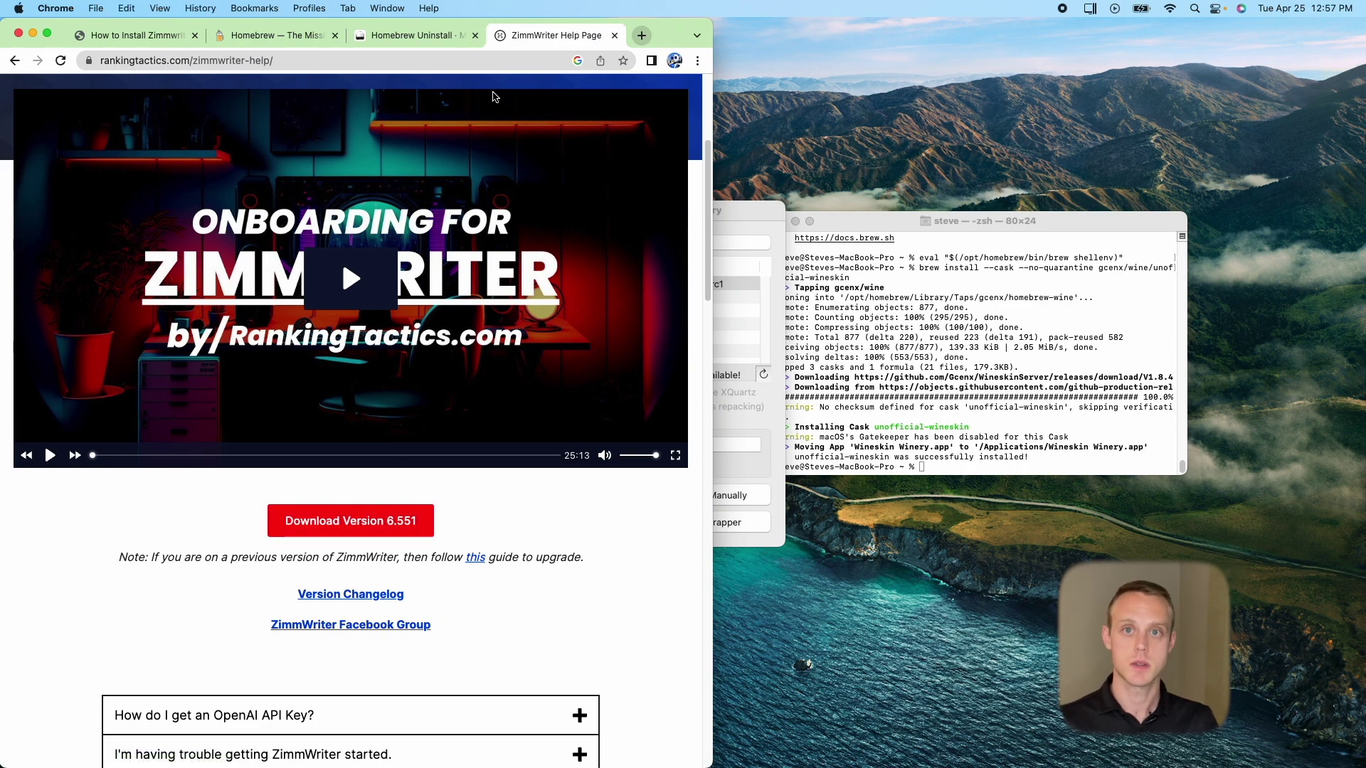
{"action": "left_click", "coordinate": [129, 40]}
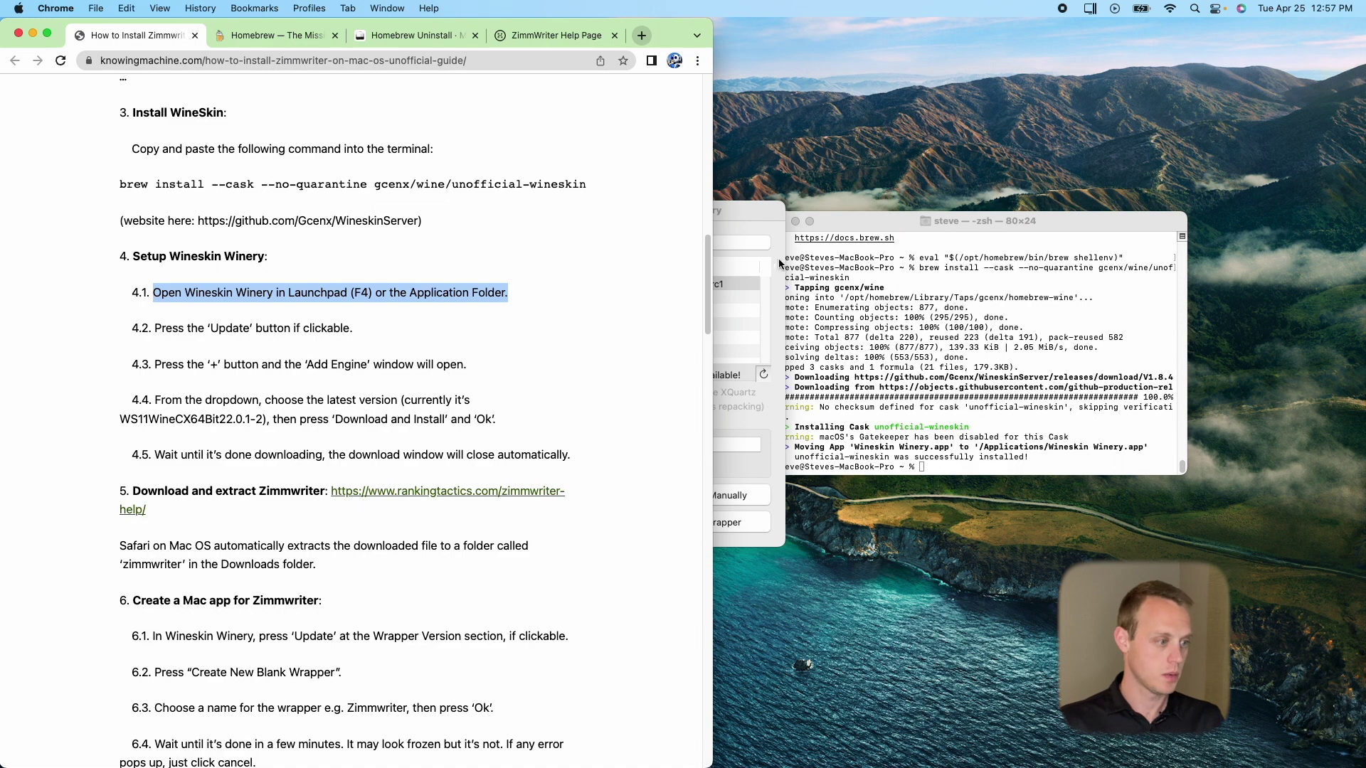
{"action": "left_click", "coordinate": [744, 216]}
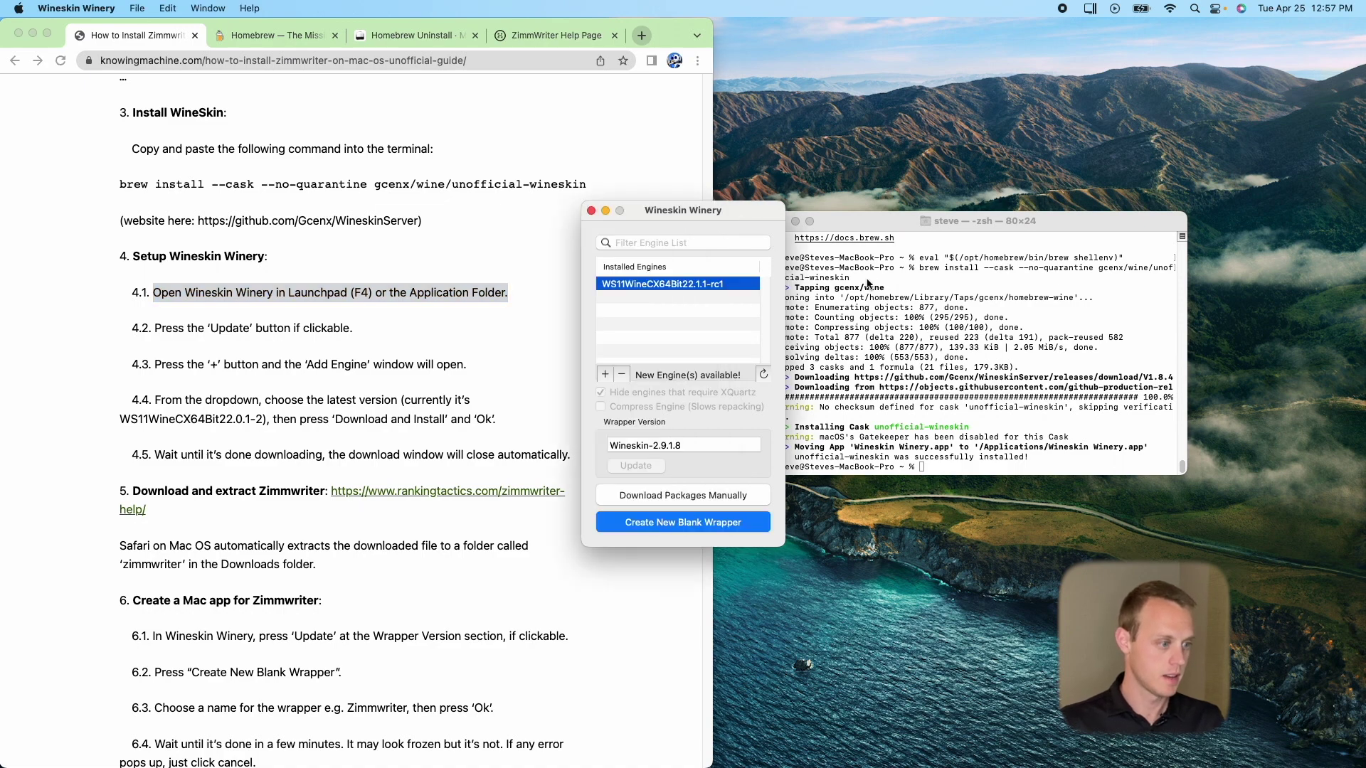
- Close the Terminal window and move Wineskin Winery onto the open desktop
{"action": "left_click", "coordinate": [861, 232]}
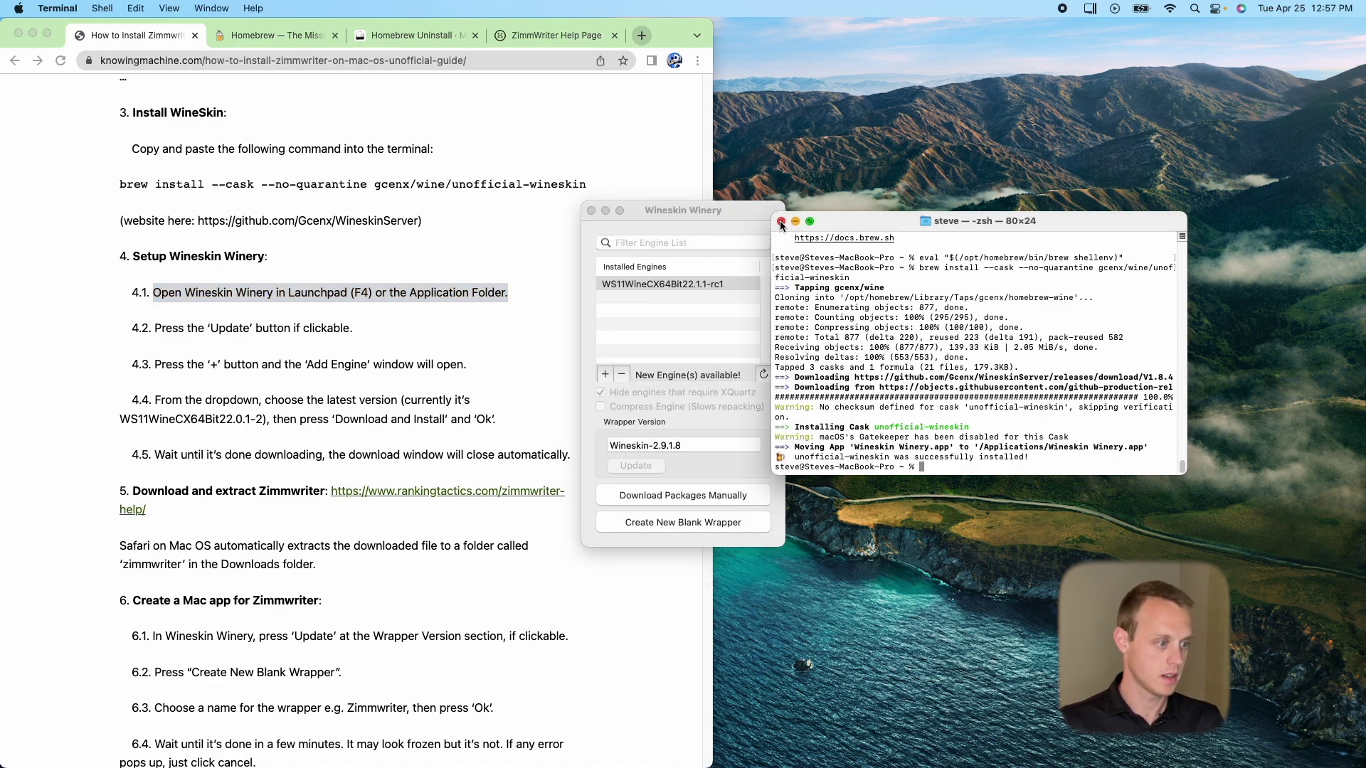
{"action": "left_click", "coordinate": [781, 222]}
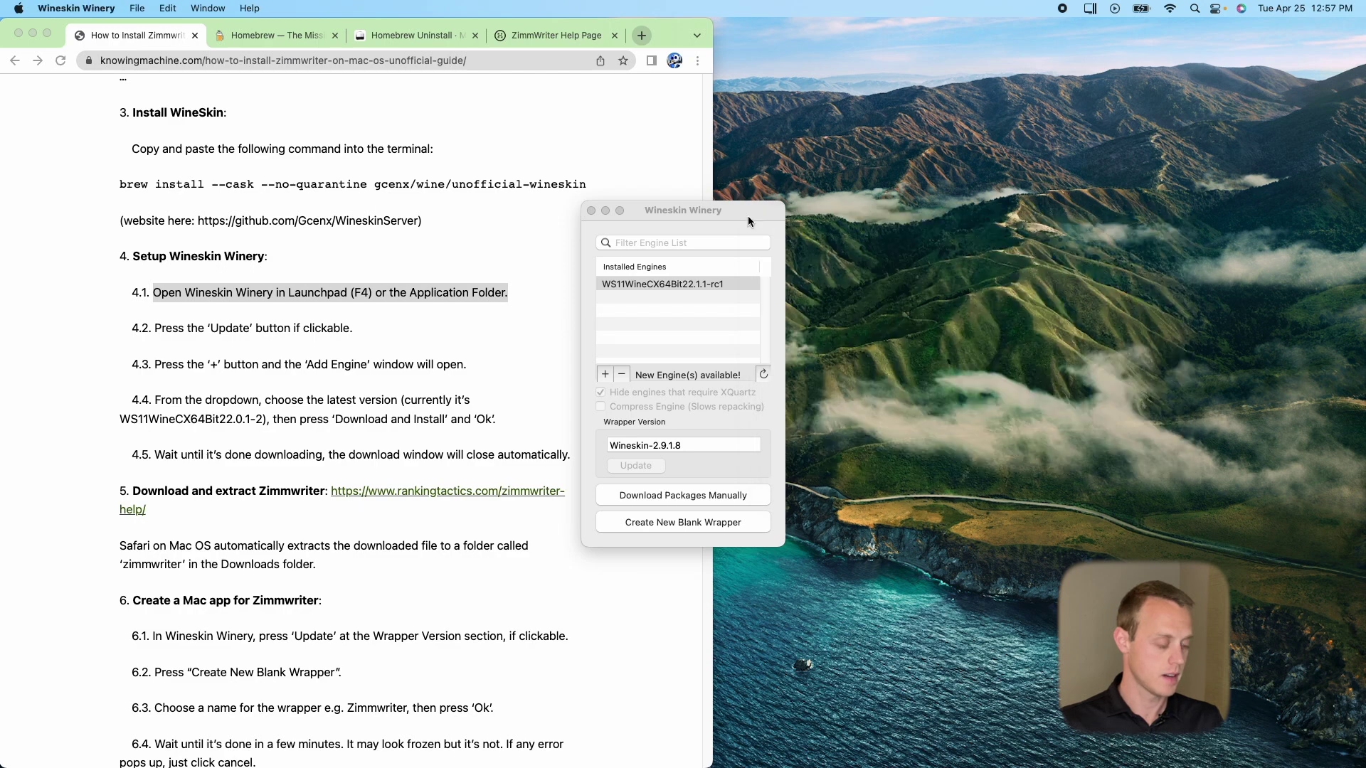
{"action": "left_click_drag", "start_coordinate": [748, 213], "coordinate": [1095, 190]}
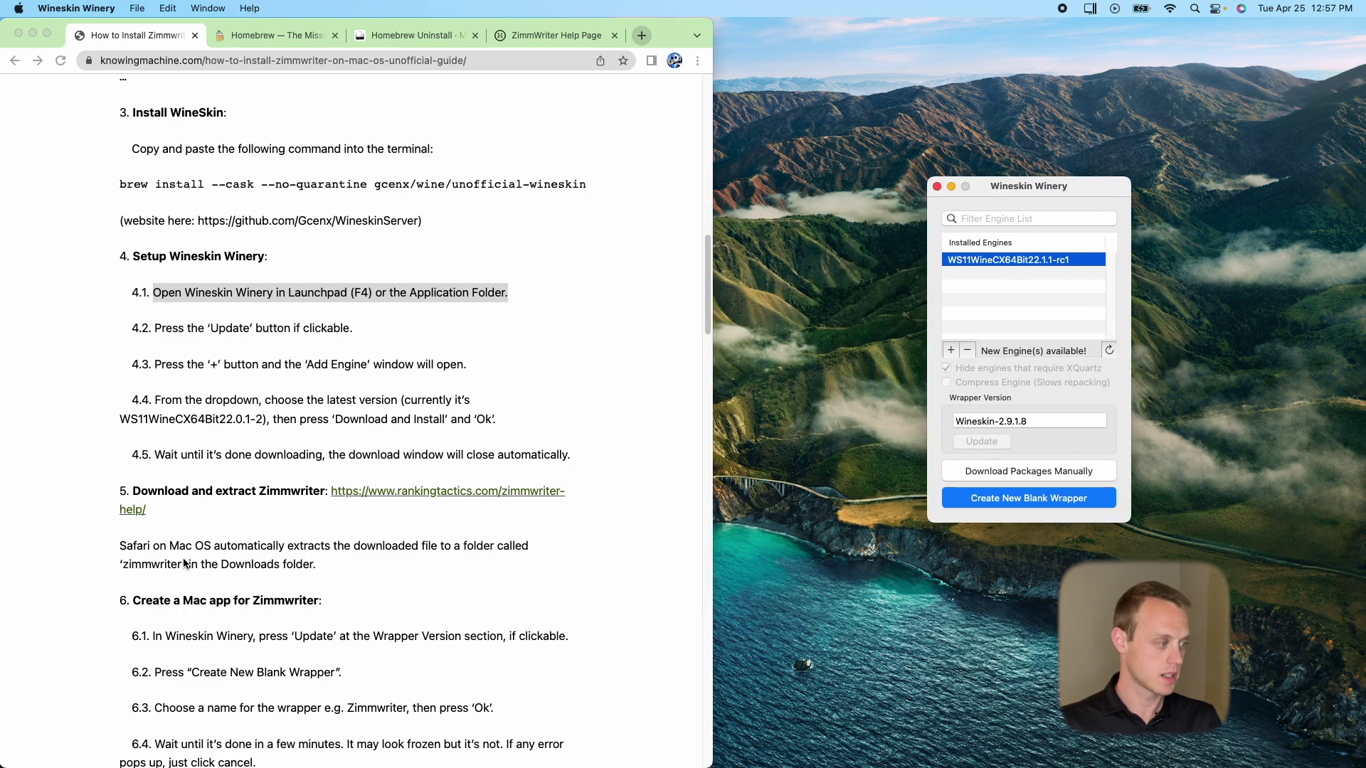
{"action": "scroll", "coordinate": [198, 573], "scroll_direction": "down", "scroll_amount": 2}
{"action": "scroll", "coordinate": [200, 582], "scroll_direction": "down", "scroll_amount": 3}
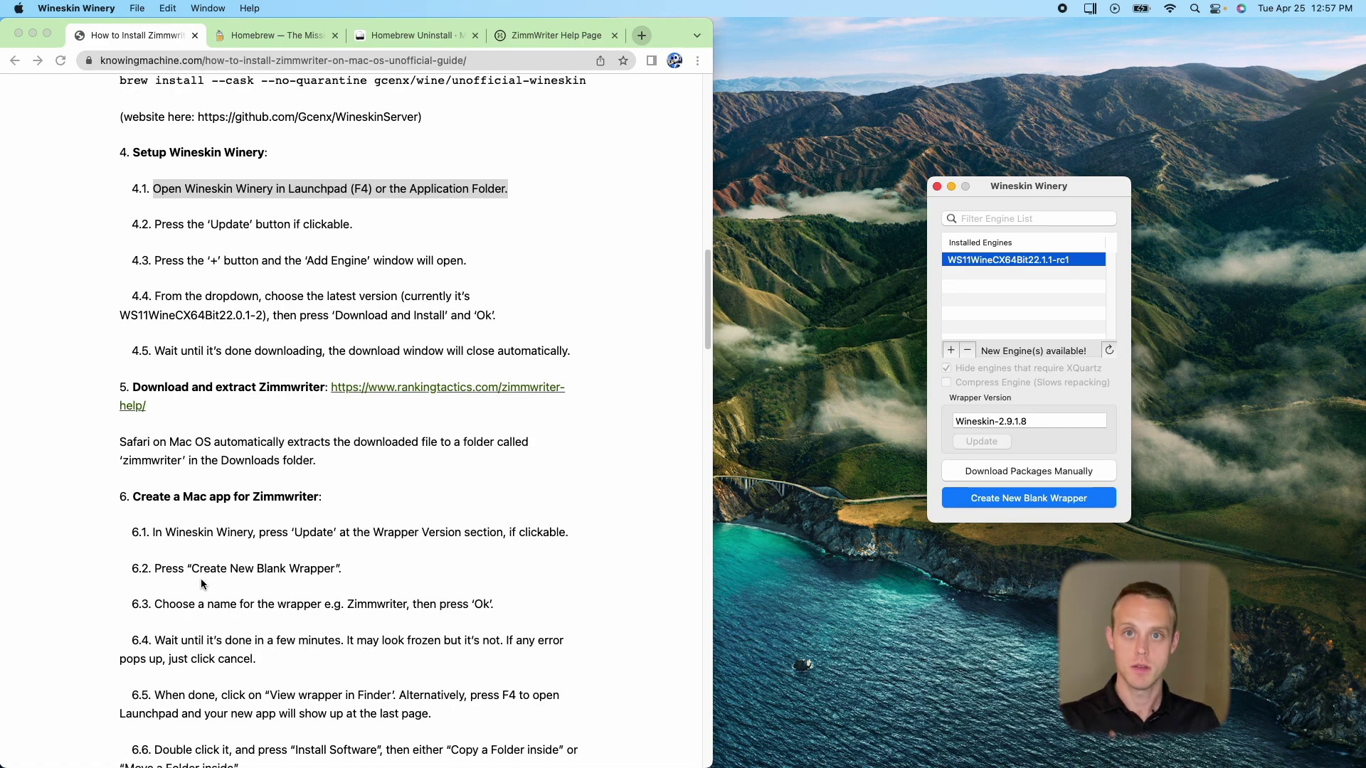
- Create a new blank wrapper named Zimmwriter6.551
{"action": "left_click", "coordinate": [1008, 501]}
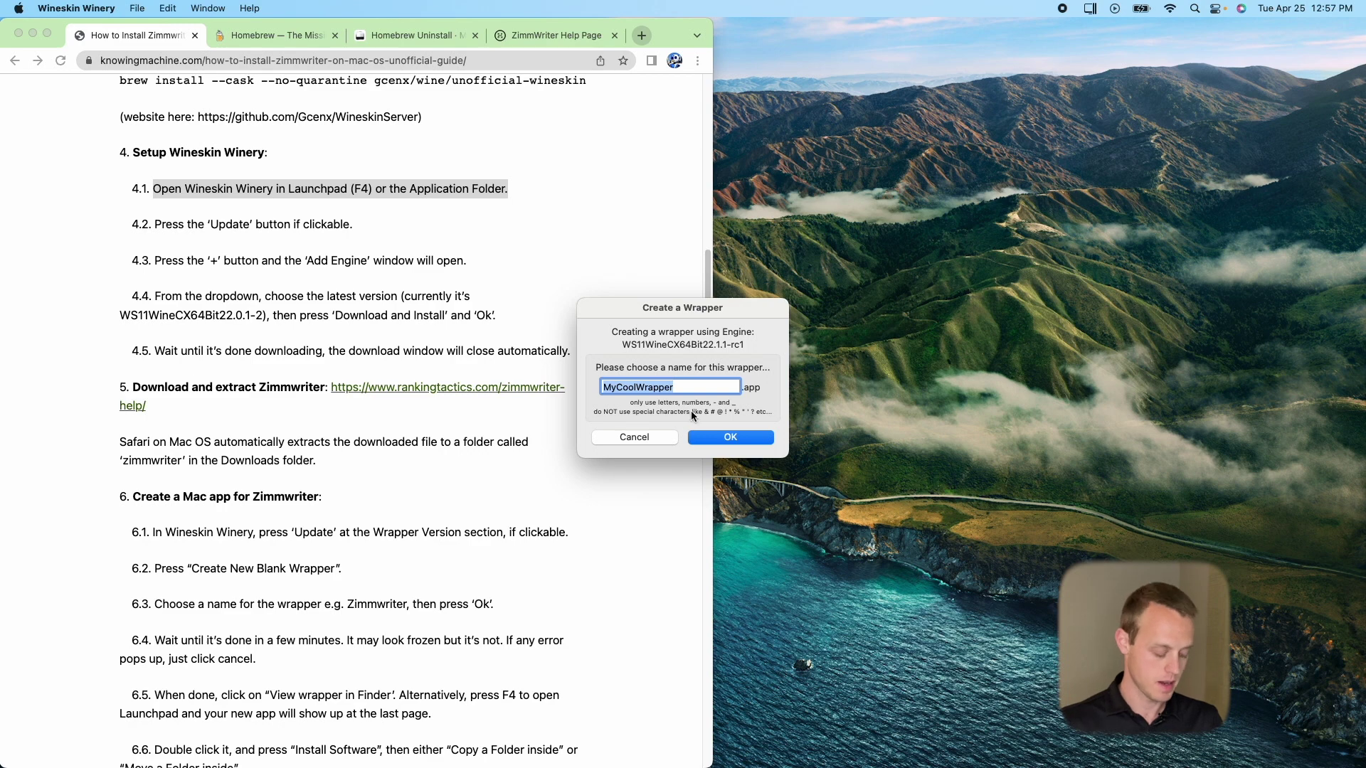
{"action": "type", "text": "Zimmwrit"}
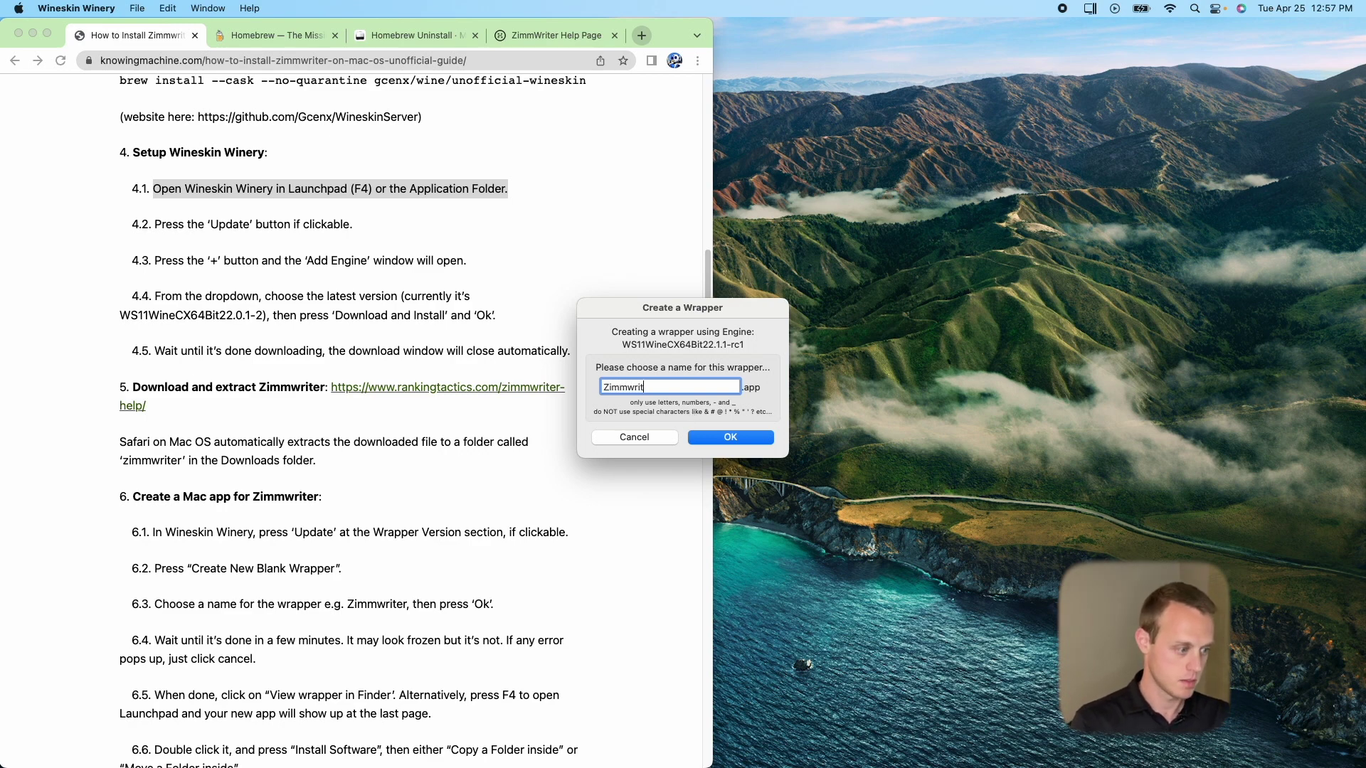
{"action": "type", "text": "er6.551"}
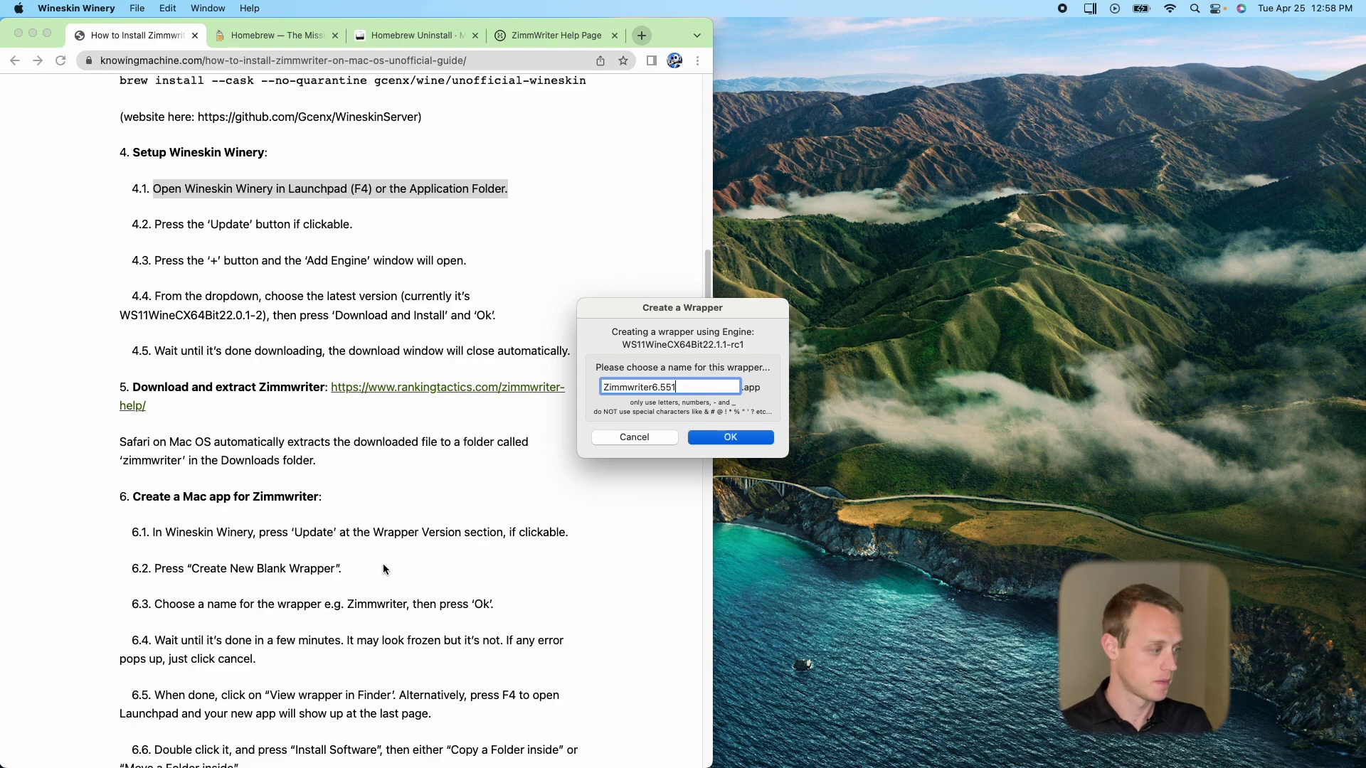
{"action": "scroll", "coordinate": [369, 577], "scroll_direction": "down", "scroll_amount": 2}
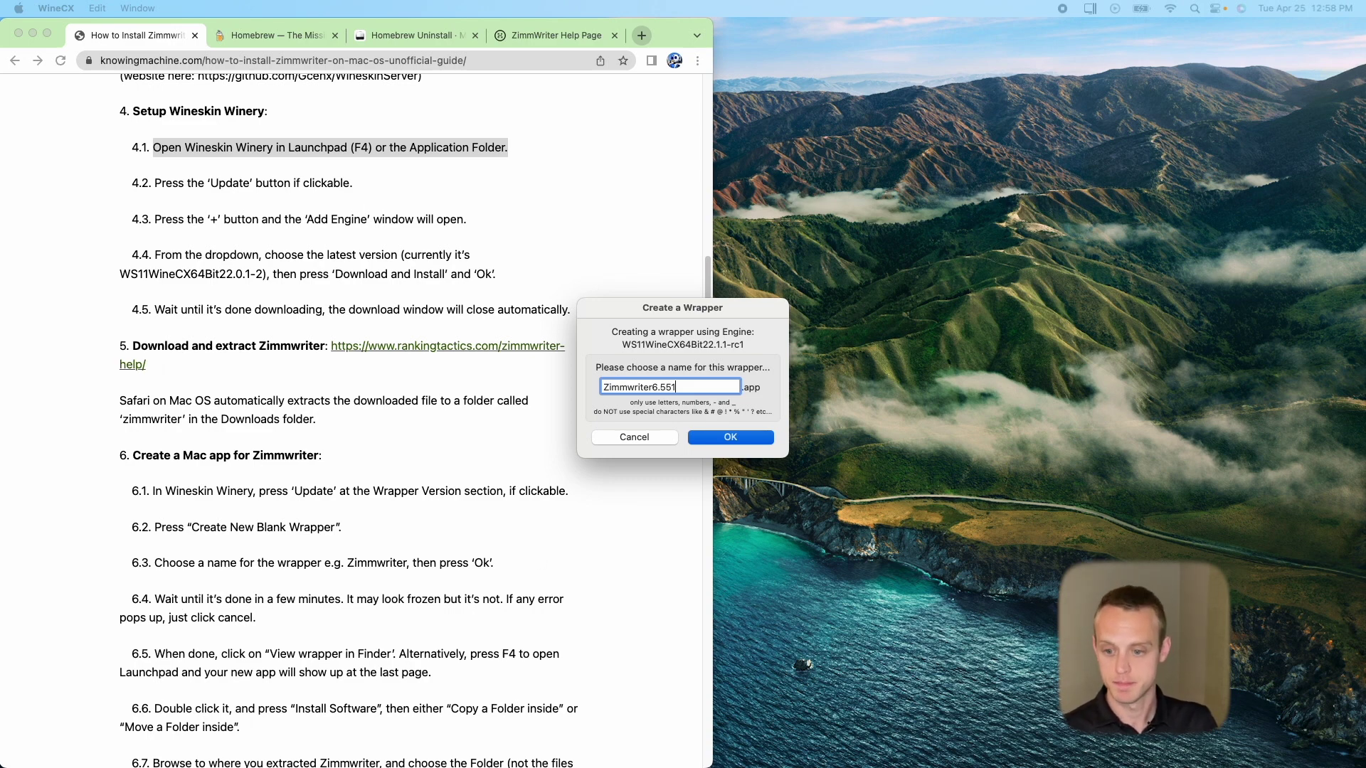
{"action": "key", "text": "Return"}
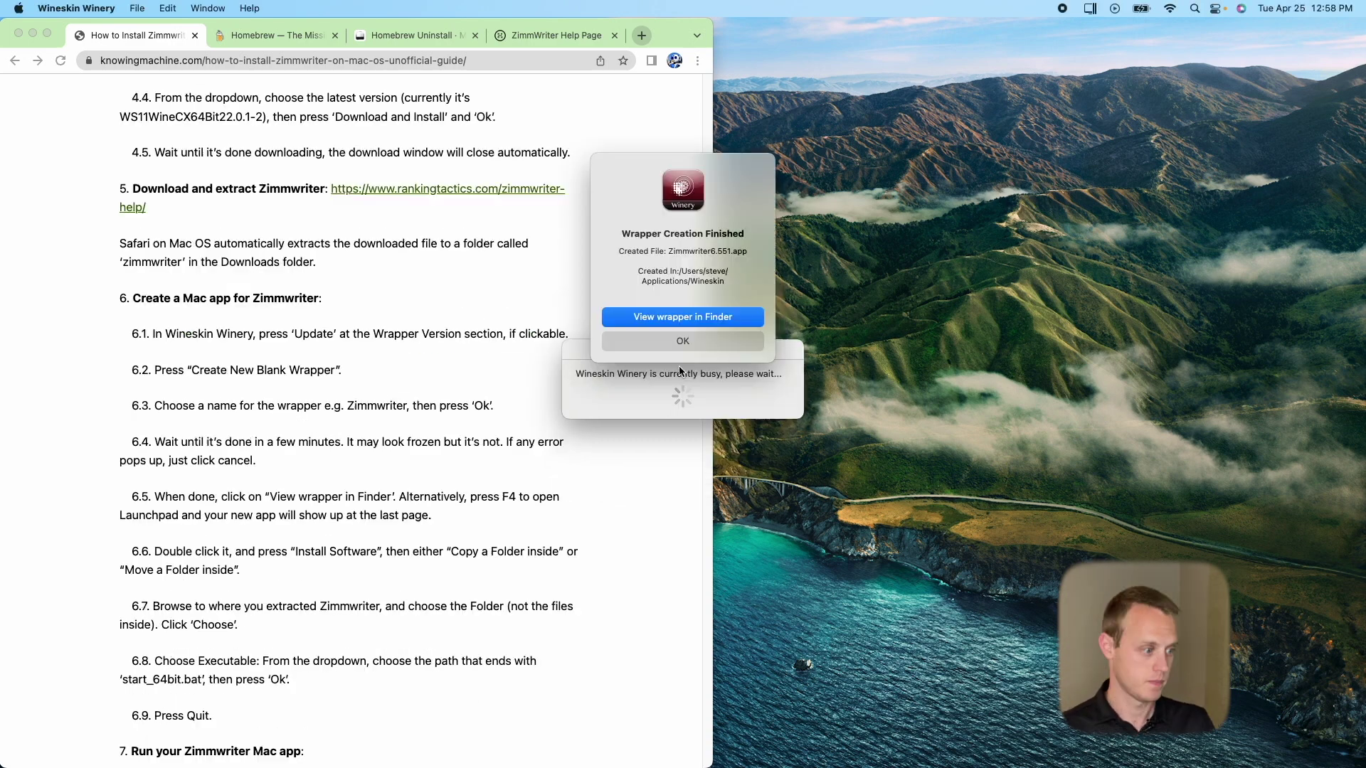
- Open the Zimmwriter6.551 wrapper from Finder and choose Install Software > Copy a Folder Inside
{"action": "left_click", "coordinate": [689, 325]}
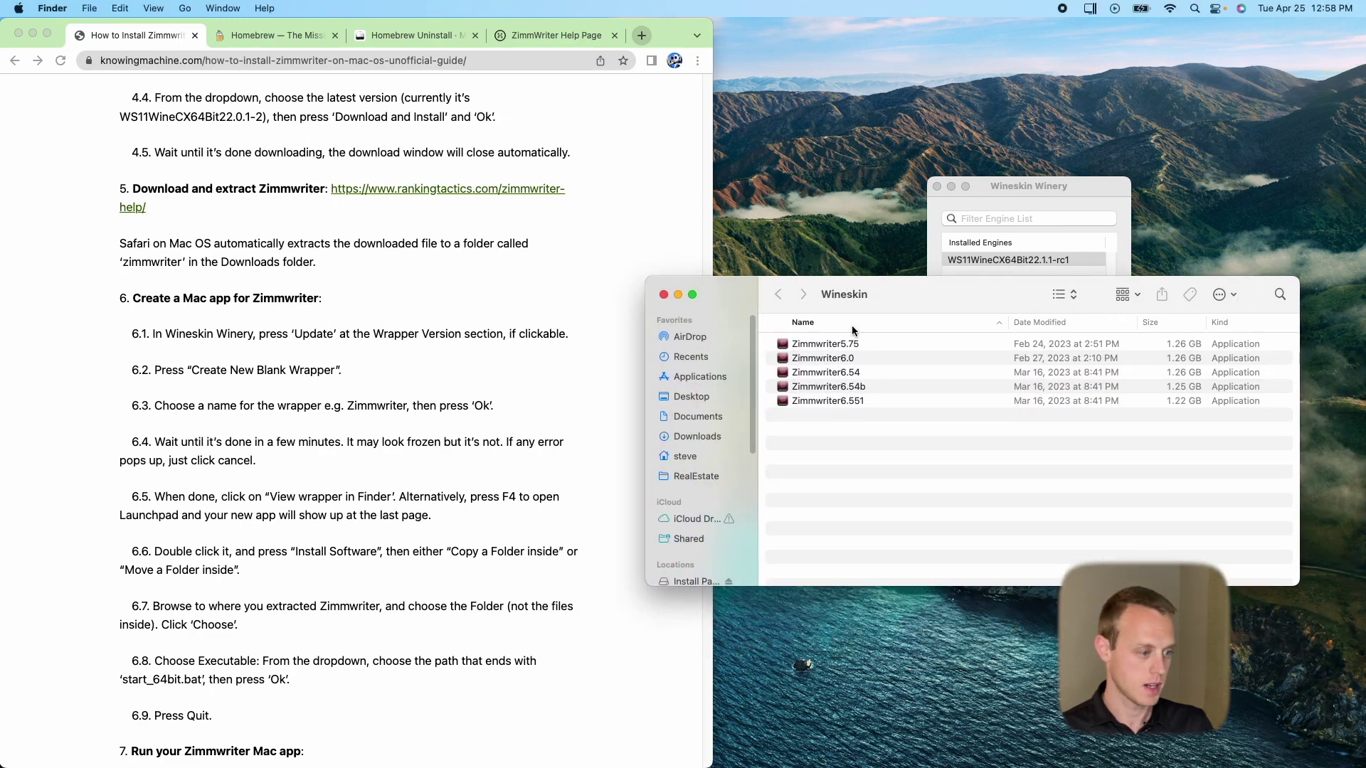
{"action": "left_click", "coordinate": [832, 400]}
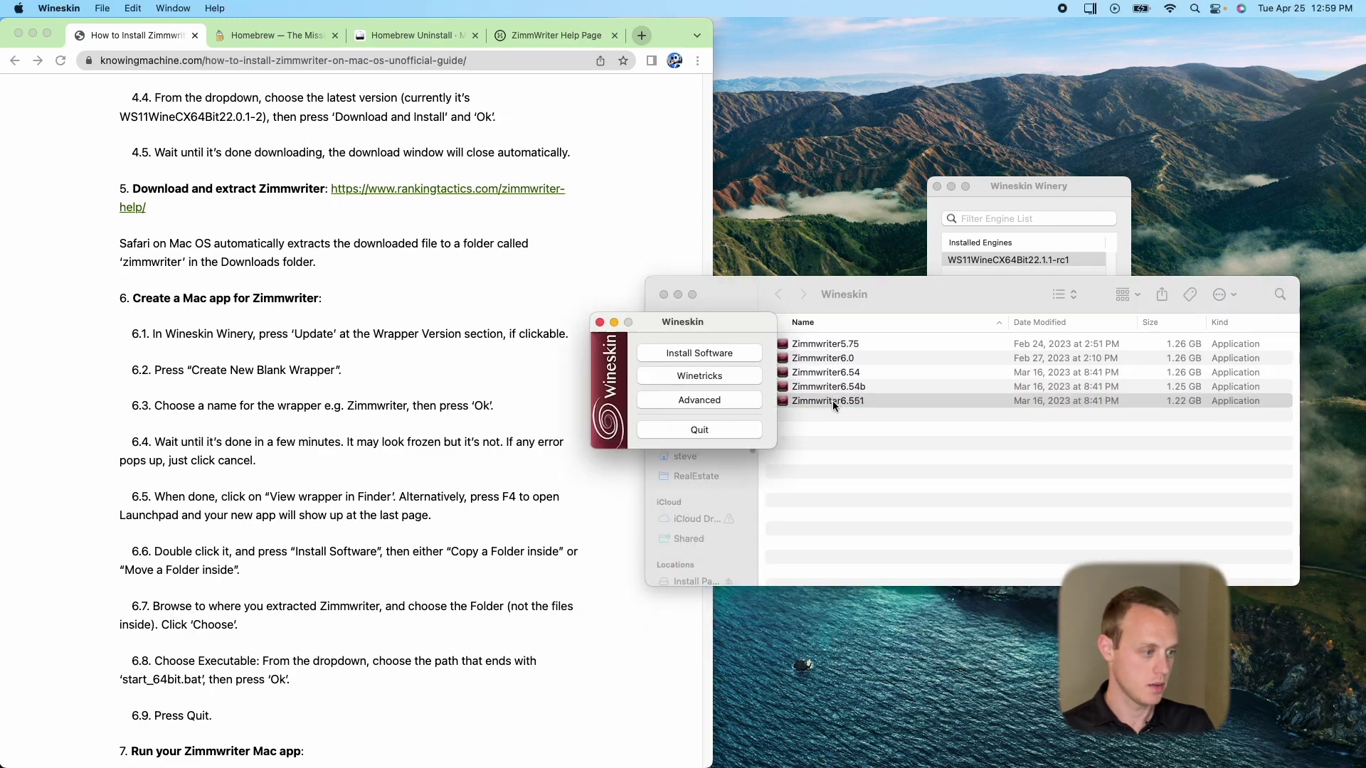
{"action": "left_click", "coordinate": [727, 354]}
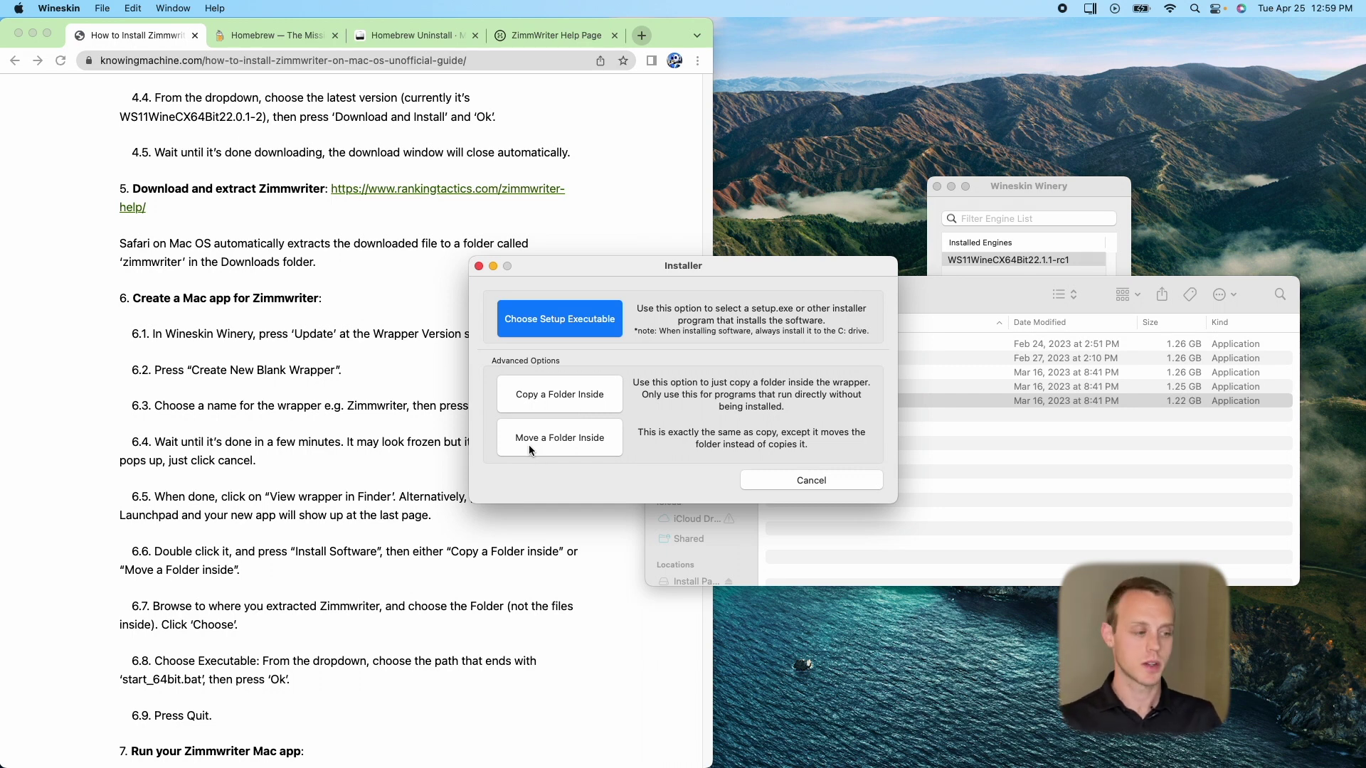
{"action": "left_click", "coordinate": [561, 399]}
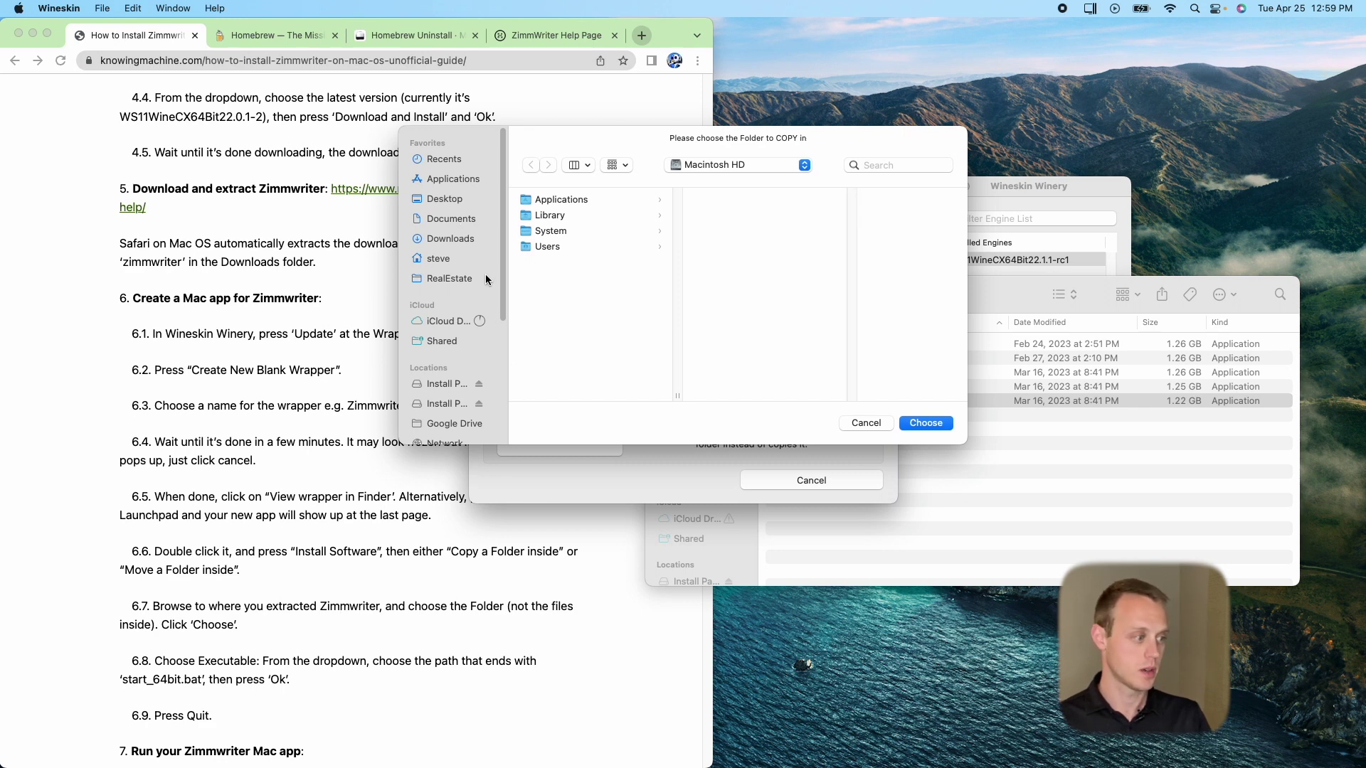
- Copy the Downloads > zimmwriter_v6.551 > zimmwriter folder into the wrapper
{"action": "left_click", "coordinate": [450, 239]}
{"action": "scroll", "coordinate": [576, 340], "scroll_direction": "down", "scroll_amount": 2}
{"action": "scroll", "coordinate": [576, 342], "scroll_direction": "down", "scroll_amount": 15}
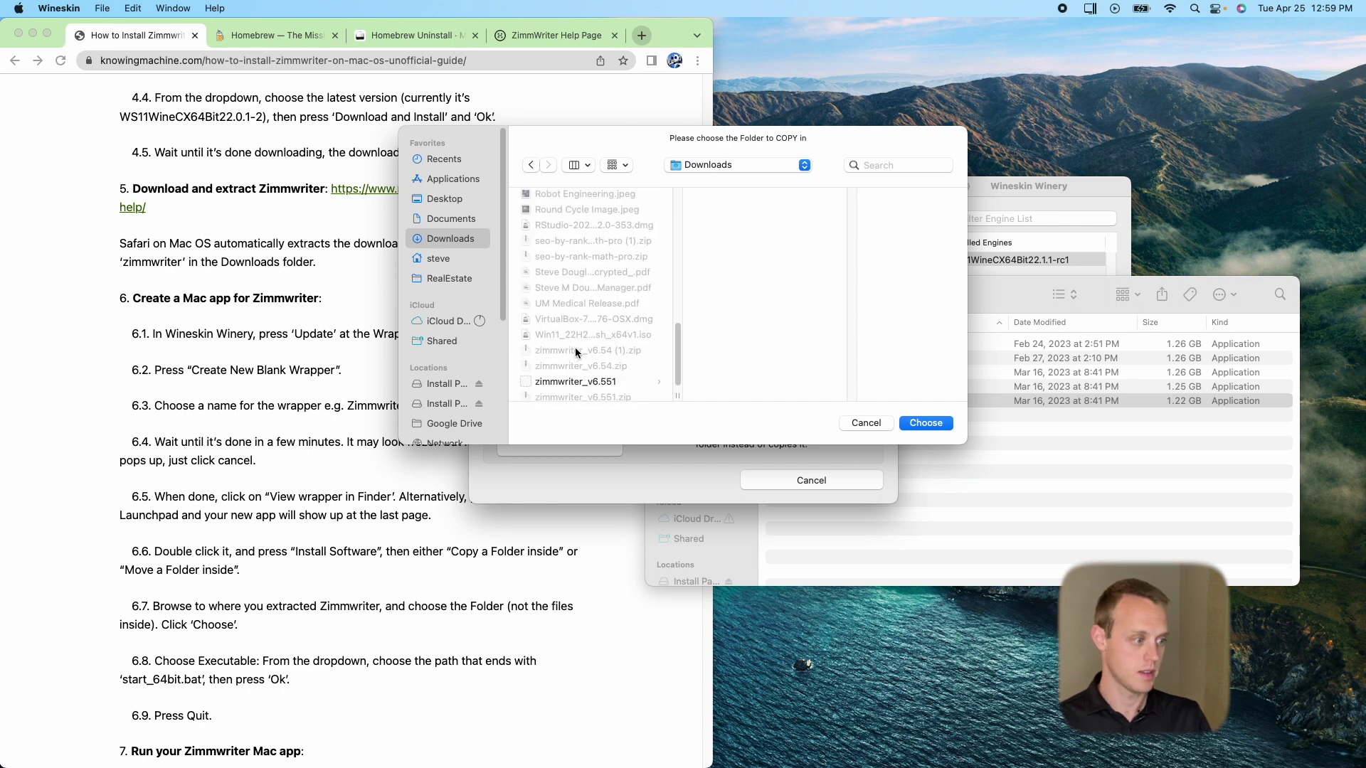
{"action": "left_click", "coordinate": [573, 371]}
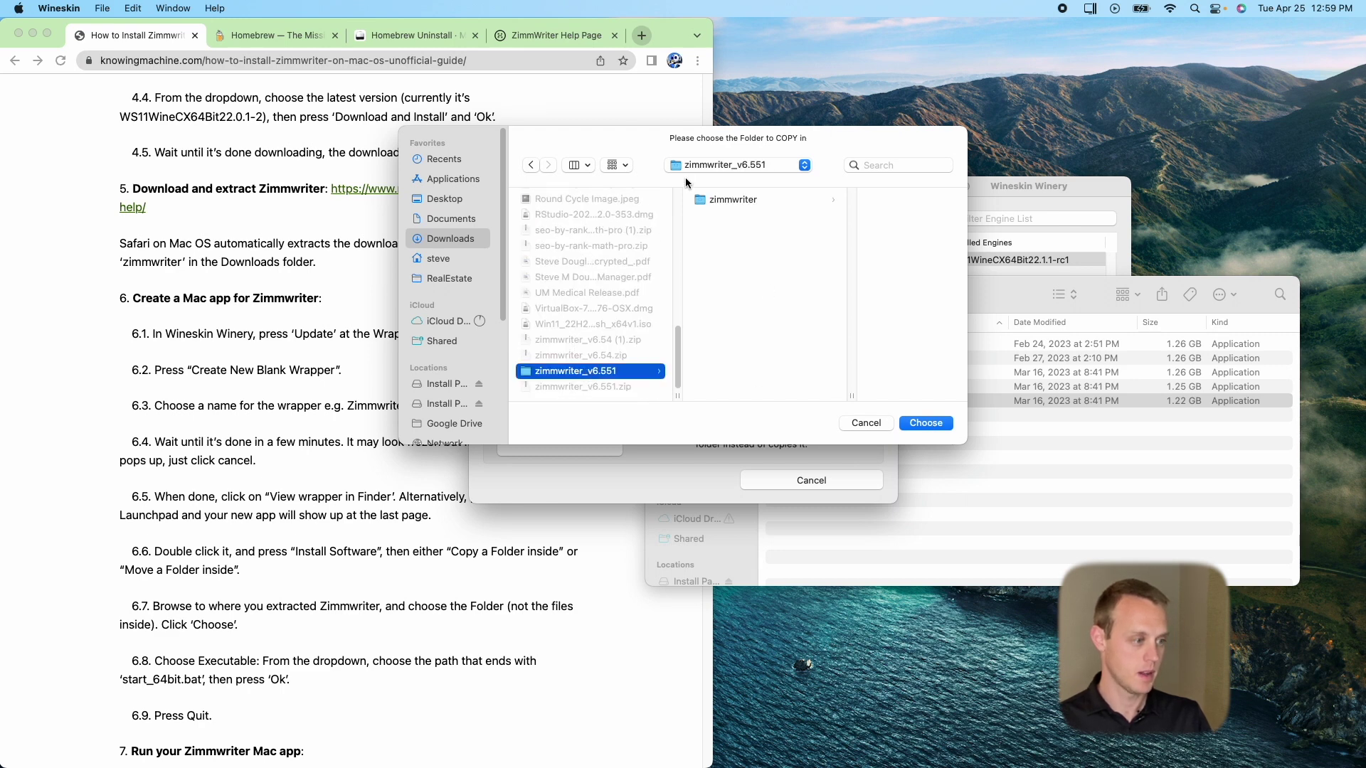
{"action": "left_click", "coordinate": [738, 203]}
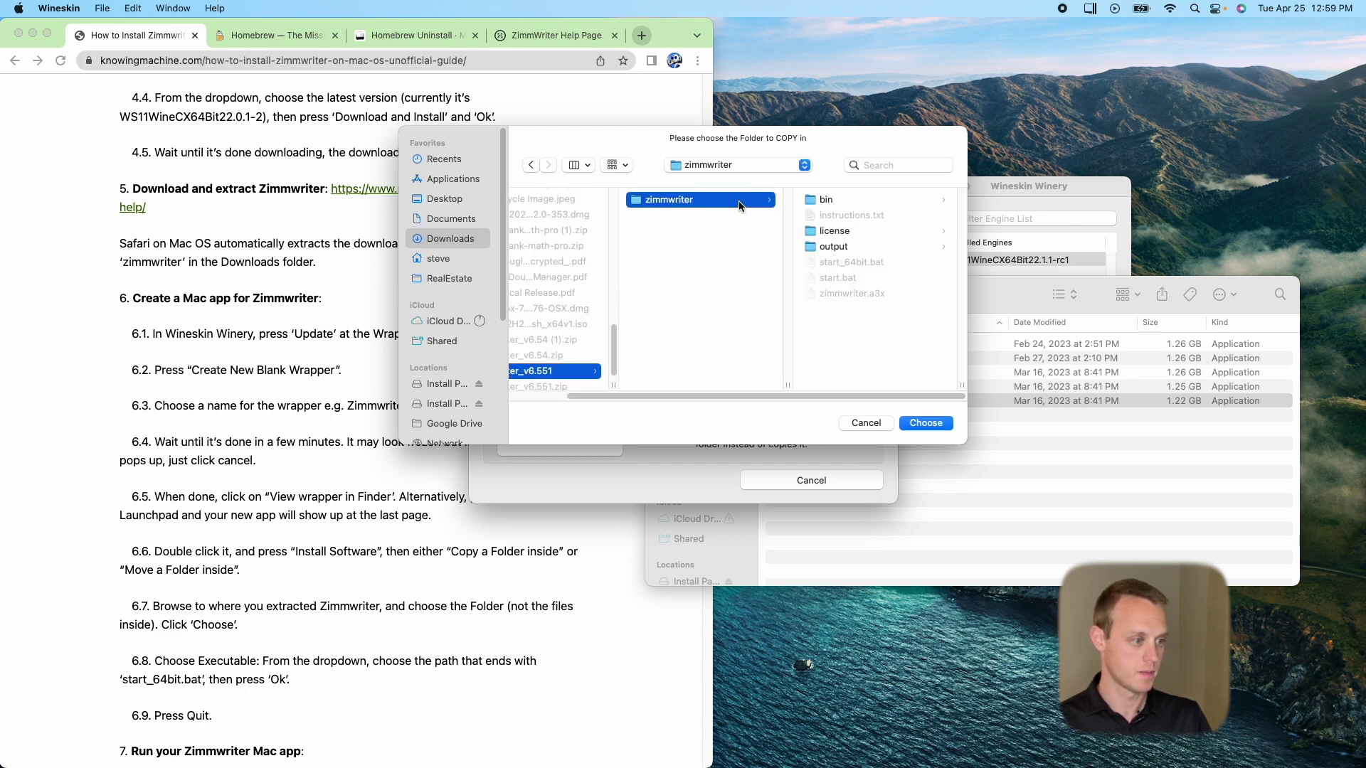
{"action": "left_click", "coordinate": [925, 423]}
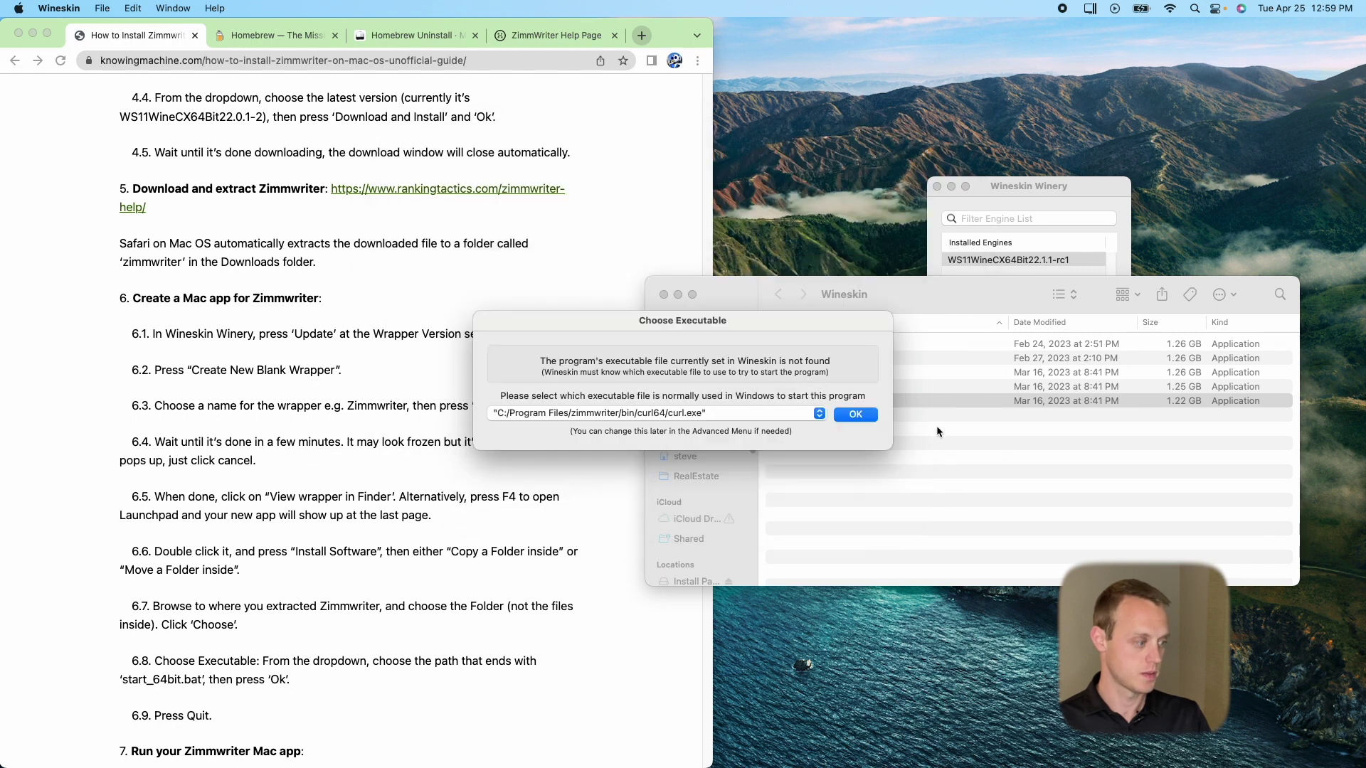
- Set start_64bit.bat as the wrapper's startup executable
{"action": "left_click", "coordinate": [780, 411]}
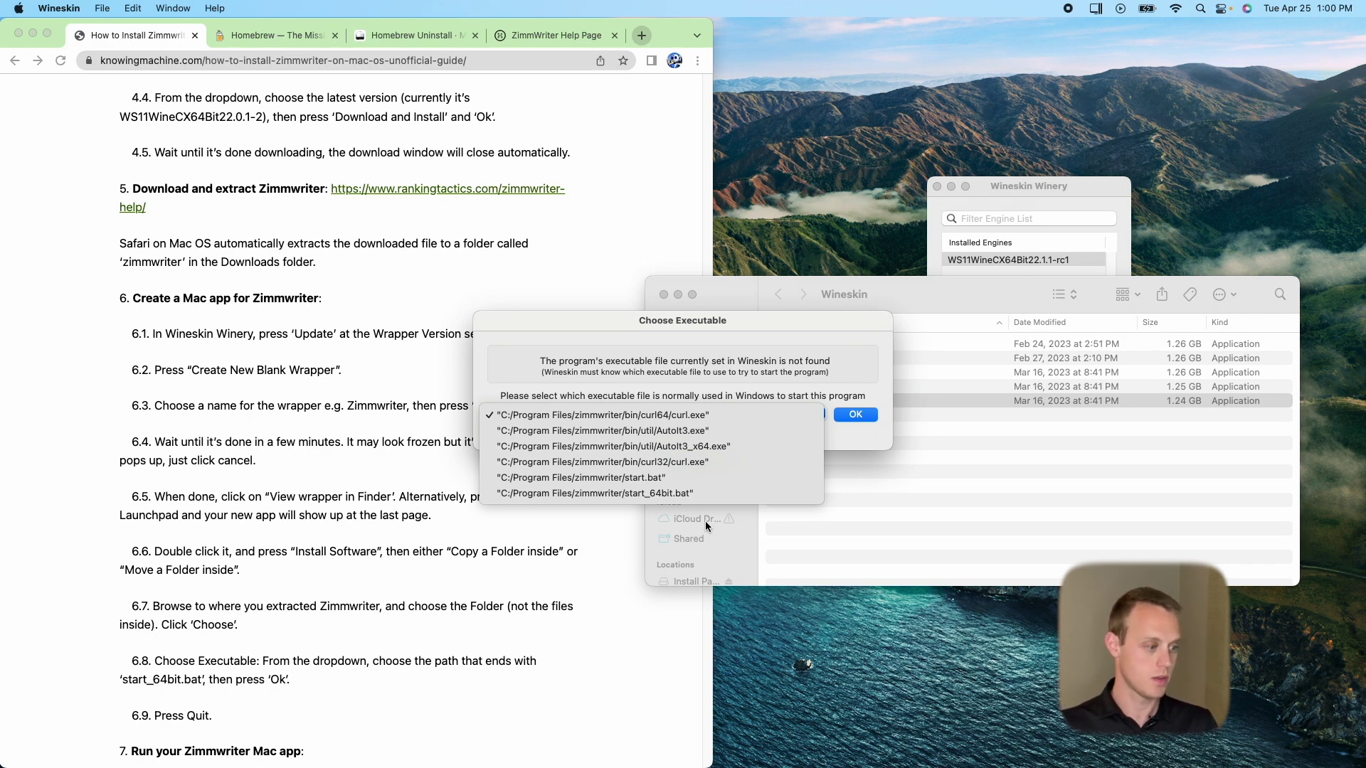
{"action": "left_click", "coordinate": [685, 493]}
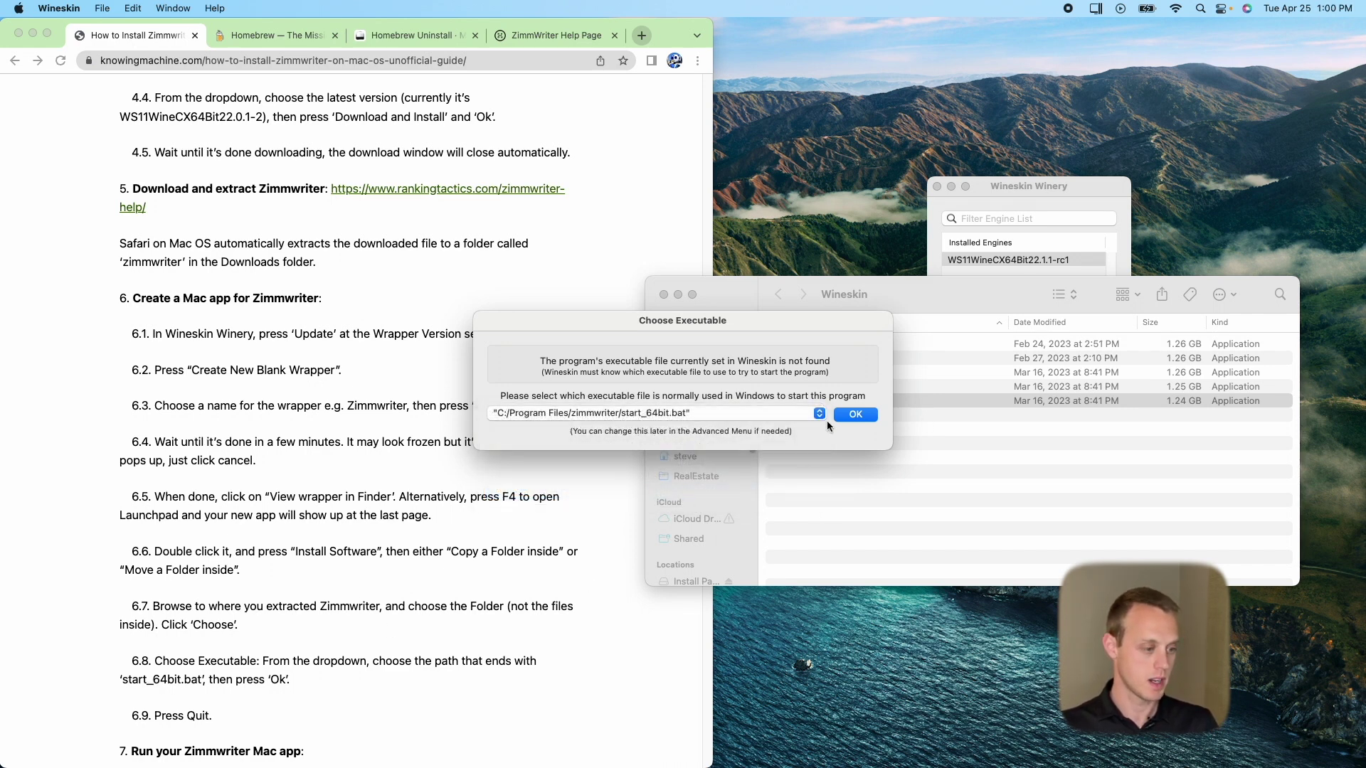
{"action": "left_click", "coordinate": [856, 415]}
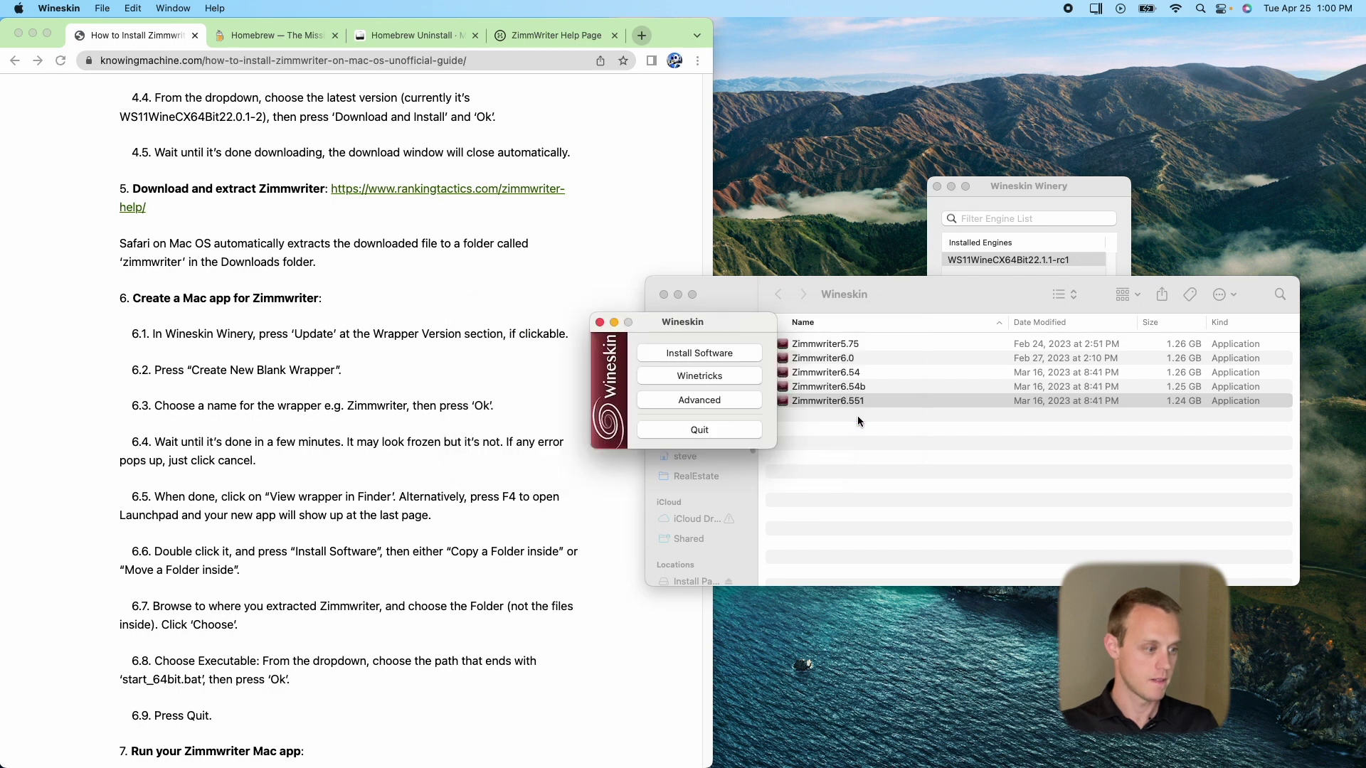
- Quit the wrapper settings and launch Zimmwriter6.551 from Finder
{"action": "left_click", "coordinate": [724, 431]}
{"action": "scroll", "coordinate": [498, 516], "scroll_direction": "down", "scroll_amount": 5}
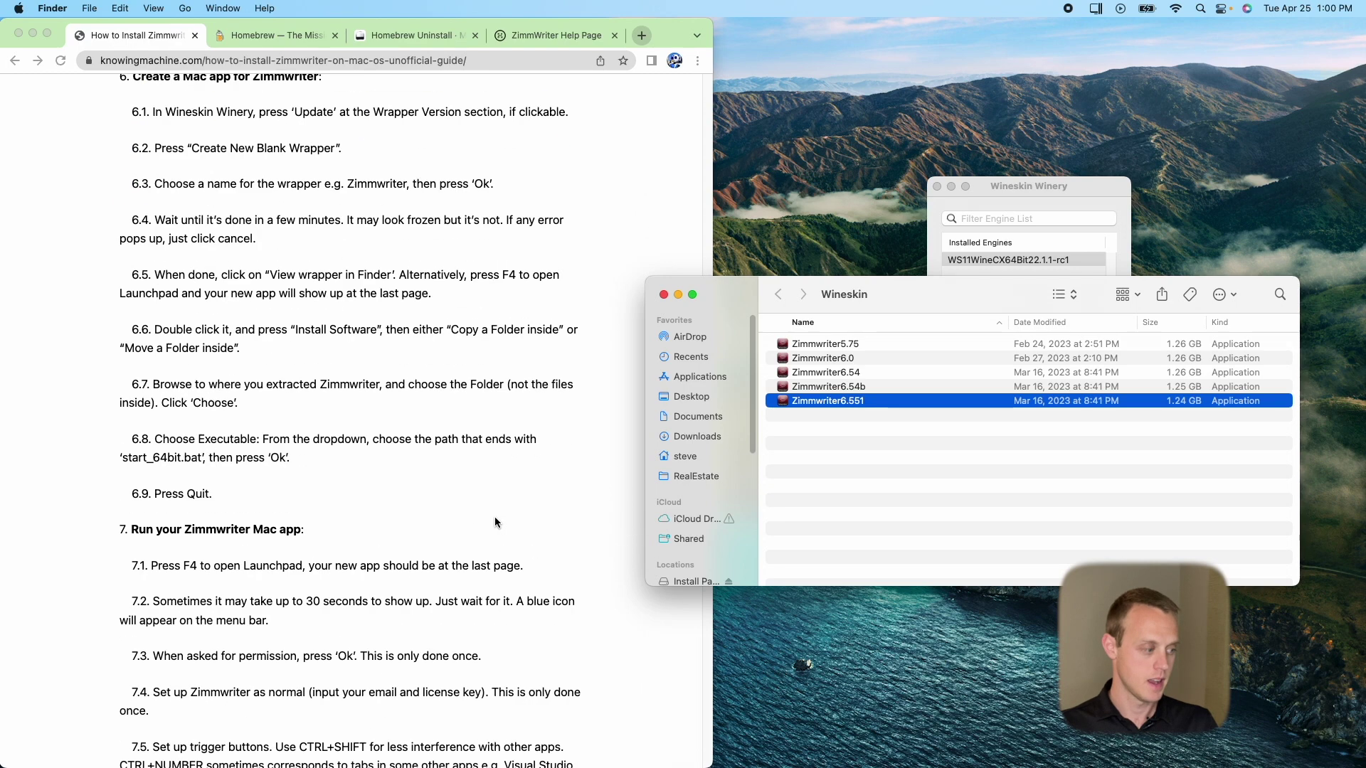
{"action": "scroll", "coordinate": [493, 523], "scroll_direction": "down", "scroll_amount": 5}
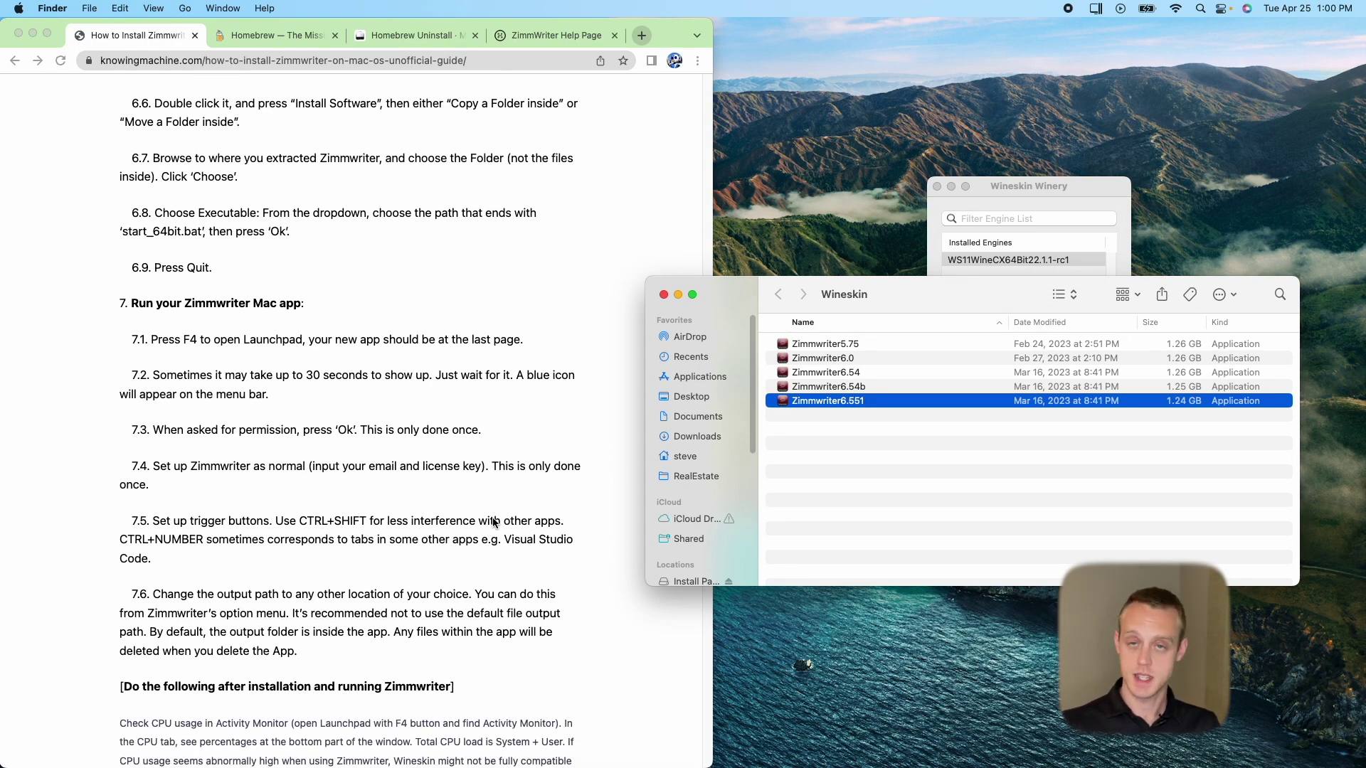
{"action": "double_click", "coordinate": [814, 404]}
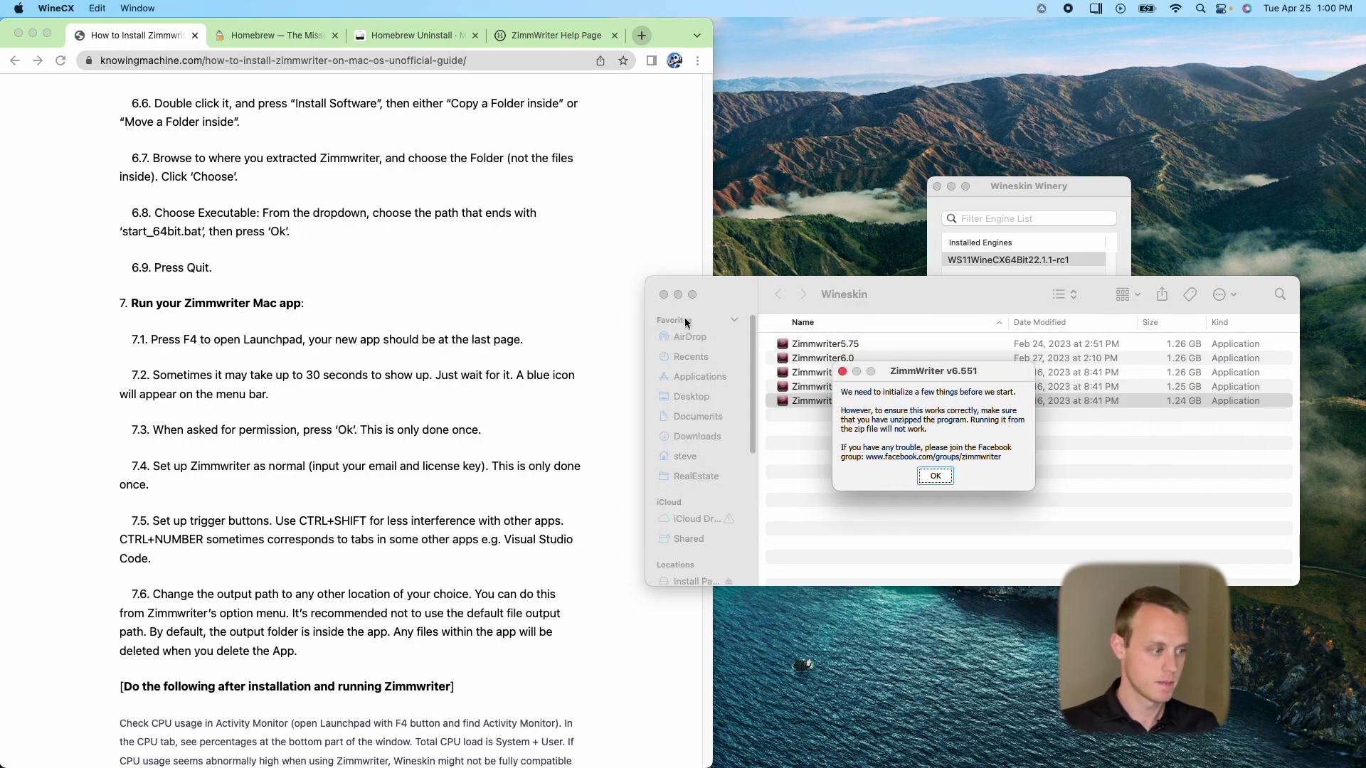
- Close Finder, dismiss ZimmWriter's first-run notice, and place the API key prompt beside Wineskin Winery
{"action": "left_click", "coordinate": [665, 296]}
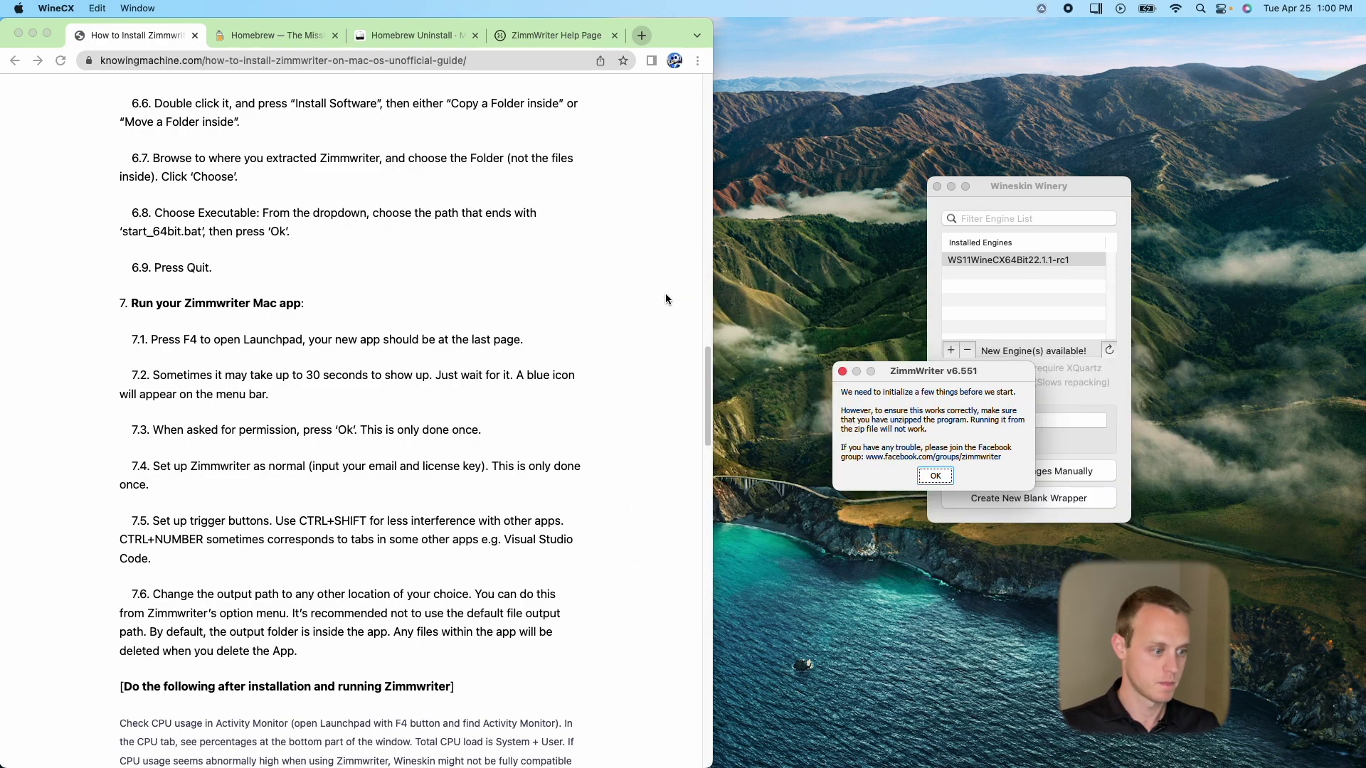
{"action": "left_click", "coordinate": [945, 479]}
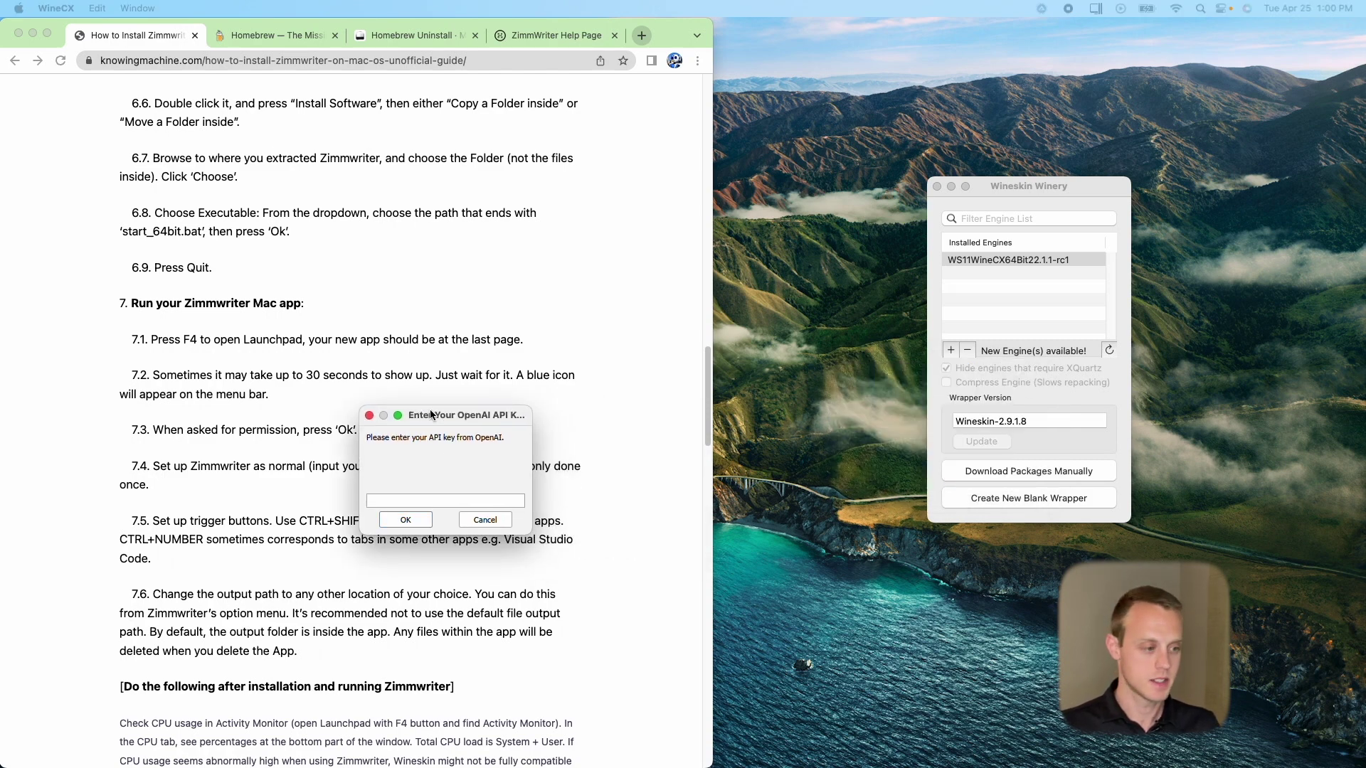
{"action": "left_click_drag", "start_coordinate": [345, 415], "coordinate": [795, 356]}
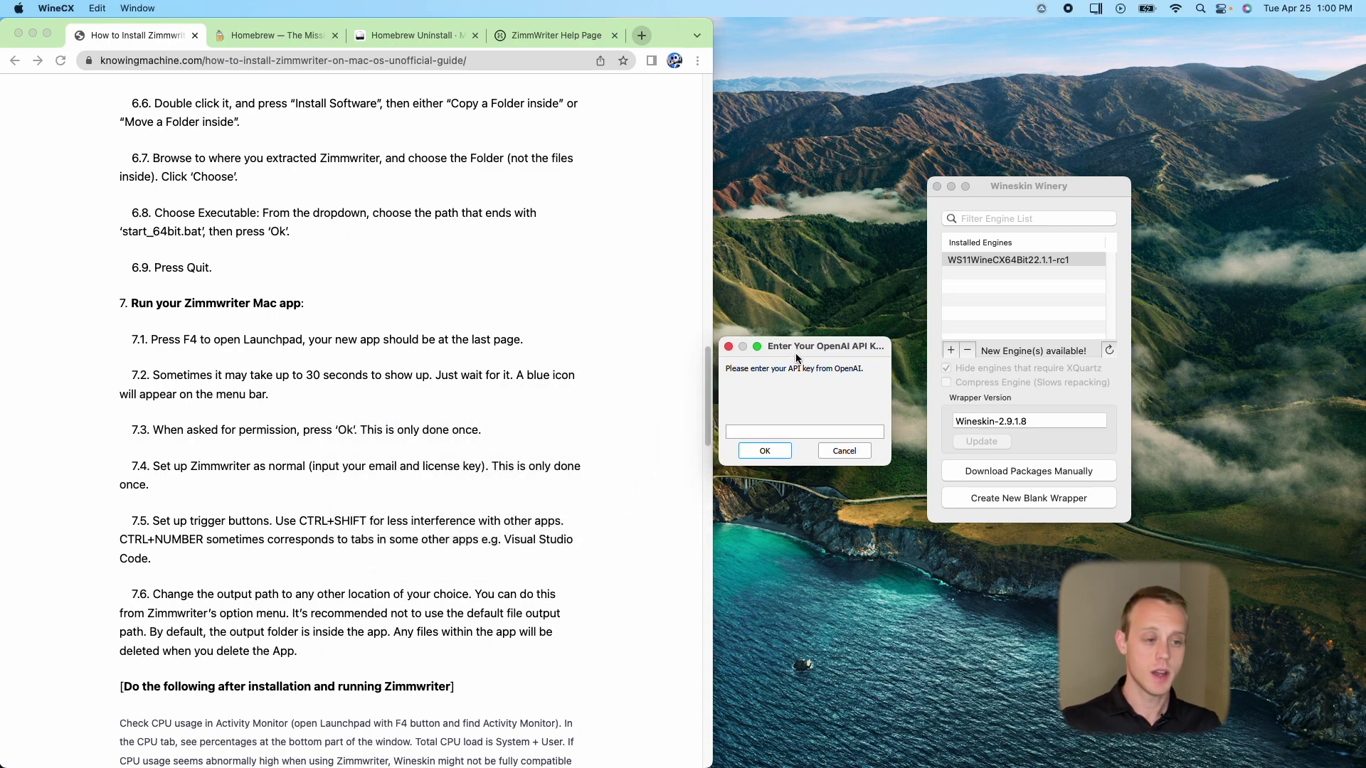